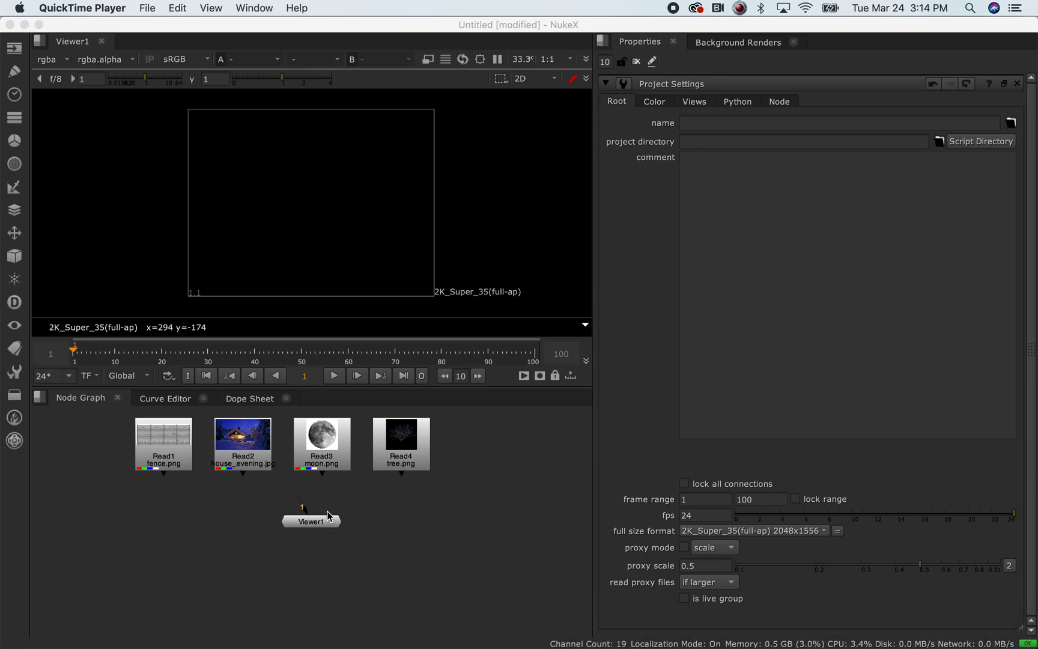
Move Viewer1 below the four Read nodes, then cancel a Reformat node search
{"action": "left_click_drag", "start_coordinate": [324, 529], "coordinate": [318, 590]}
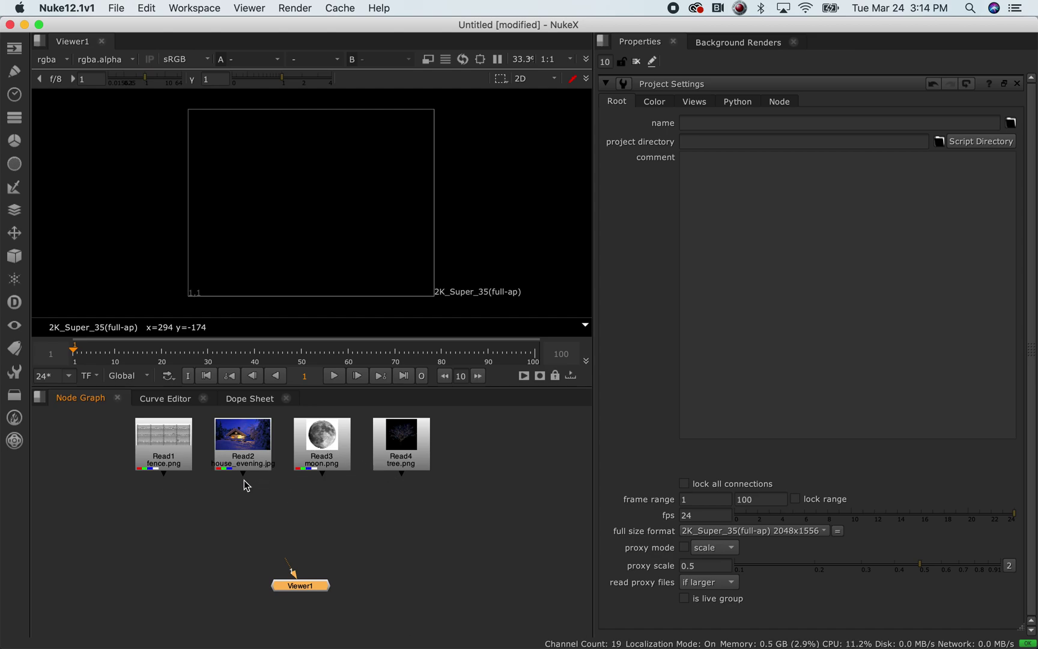
{"action": "left_click", "coordinate": [202, 511]}
{"action": "key", "text": "Tab"}
{"action": "type", "text": "reformat"}
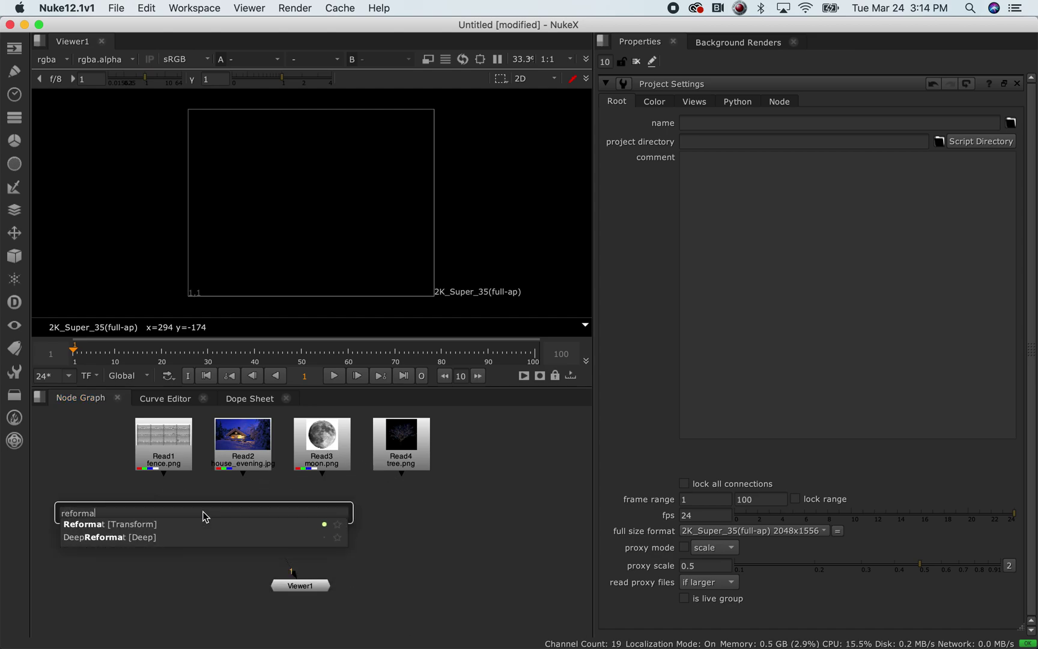
{"action": "key", "text": "Down"}
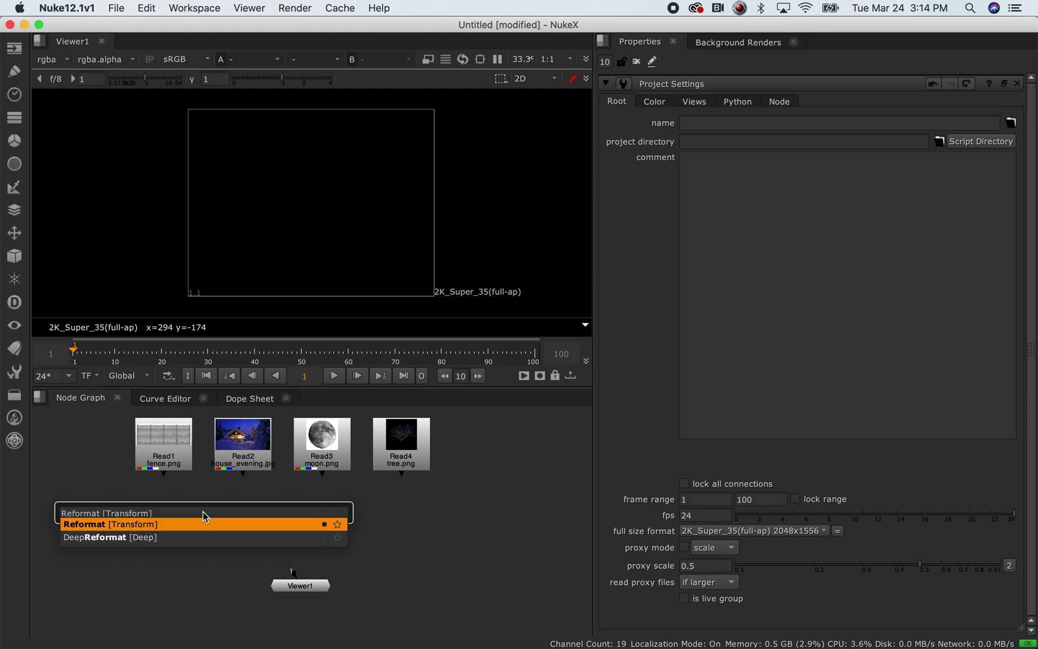
{"action": "key", "text": "BackSpace"}
{"action": "key", "text": "BackSpace"}
{"action": "key", "text": "BackSpace"}
{"action": "key", "text": "BackSpace"}
{"action": "key", "text": "BackSpace"}
{"action": "key", "text": "BackSpace"}
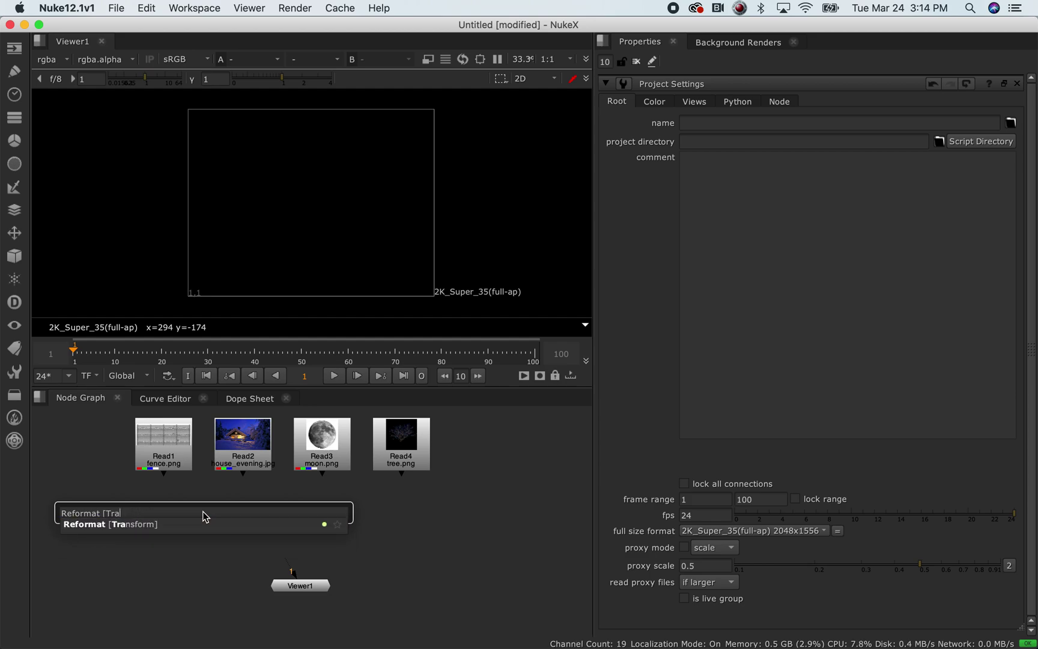
{"action": "key", "text": "BackSpace"}
{"action": "key", "text": "BackSpace"}
{"action": "key", "text": "BackSpace"}
{"action": "key", "text": "BackSpace"}
{"action": "key", "text": "BackSpace"}
{"action": "key", "text": "BackSpace"}
{"action": "key", "text": "BackSpace"}
{"action": "key", "text": "BackSpace"}
{"action": "key", "text": "BackSpace"}
{"action": "key", "text": "BackSpace"}
{"action": "key", "text": "BackSpace"}
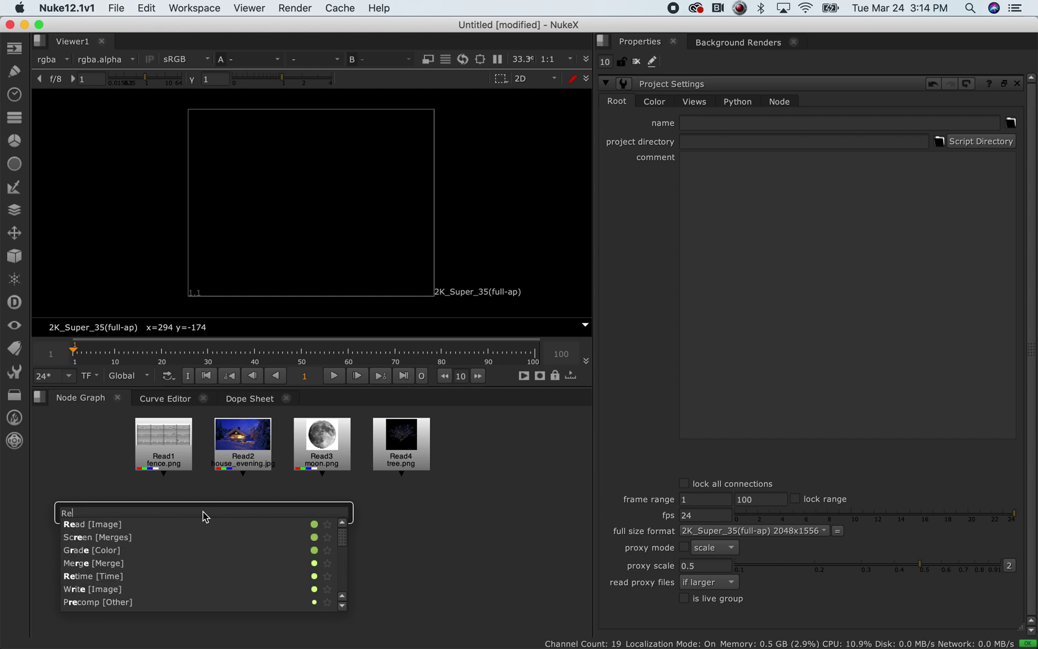
{"action": "key", "text": "BackSpace"}
{"action": "key", "text": "BackSpace"}
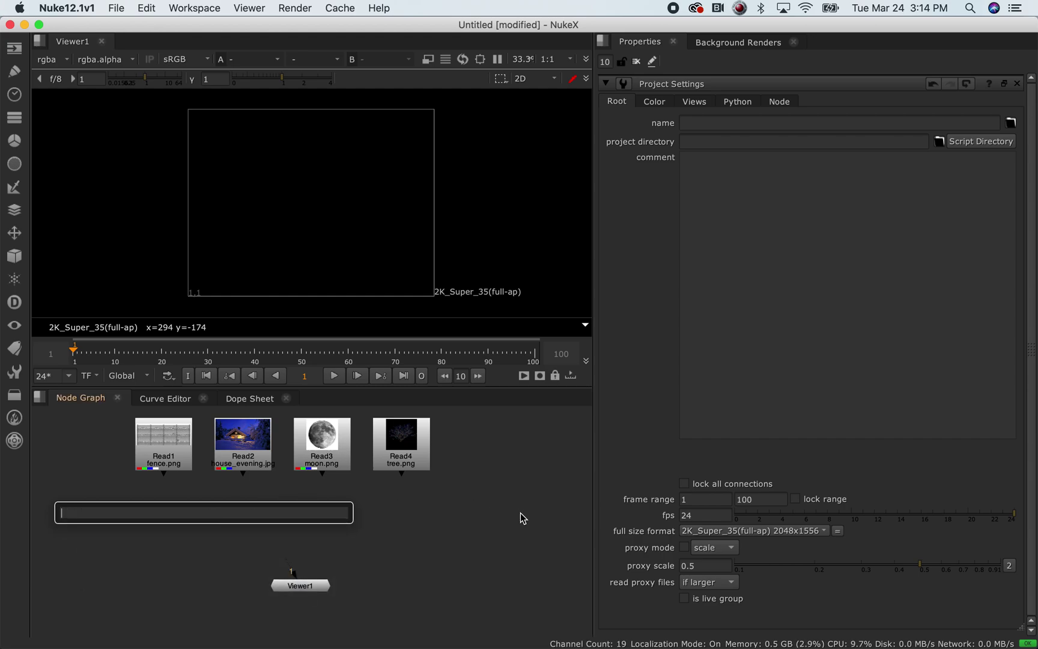
{"action": "key", "text": "Escape"}
{"action": "left_click", "coordinate": [522, 519]}
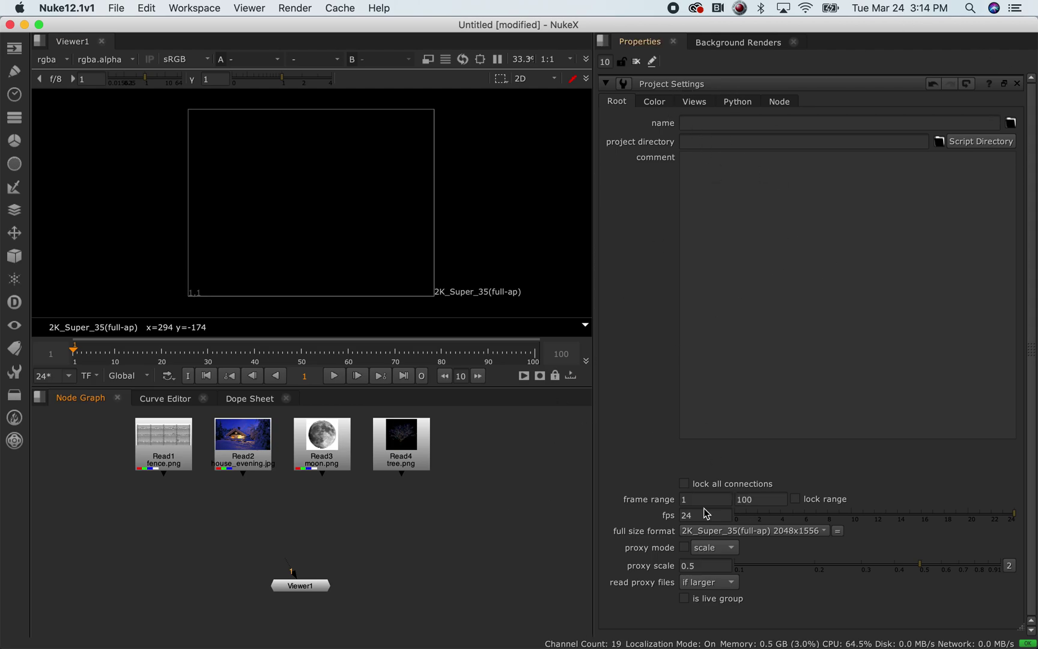
Choose HD_1080 1920x1080 as the project format, then open the fence Read's properties
{"action": "left_click", "coordinate": [767, 531]}
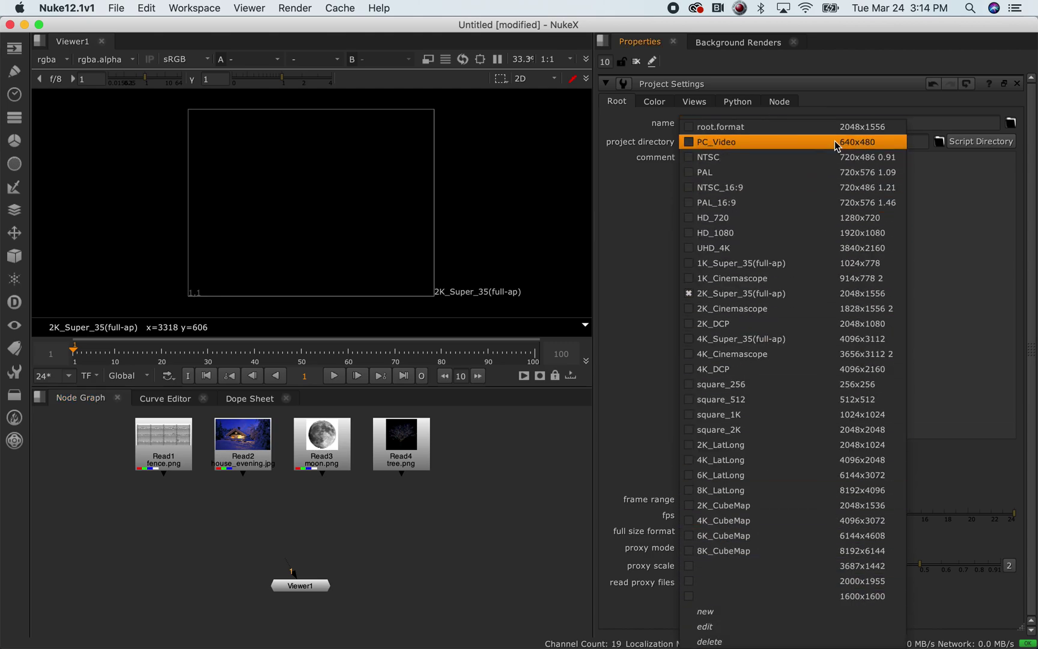
{"action": "left_click", "coordinate": [843, 233]}
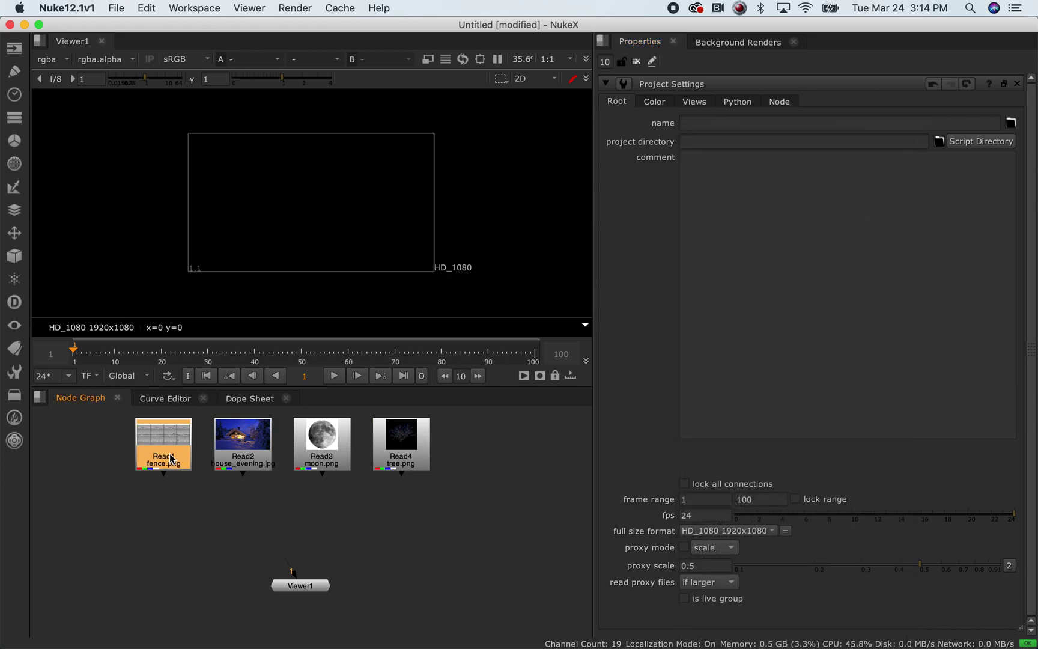
{"action": "double_click", "coordinate": [169, 454]}
View fence, house, moon, tree, then fence again in the Viewer, ending on house
{"action": "key", "text": "1"}
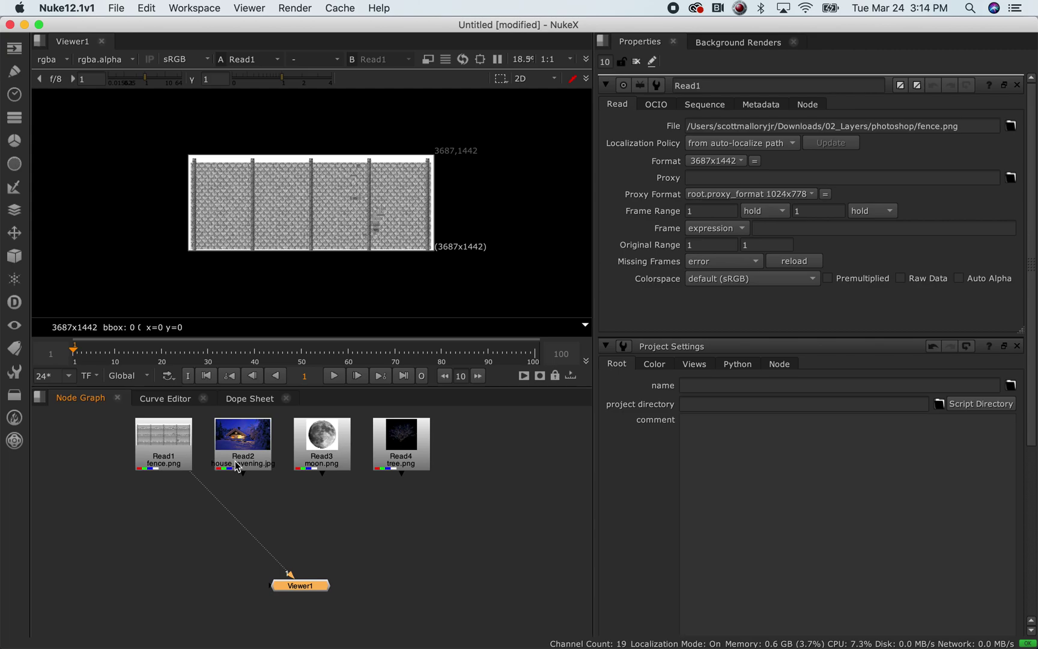
{"action": "left_click", "coordinate": [236, 459]}
{"action": "key", "text": "1"}
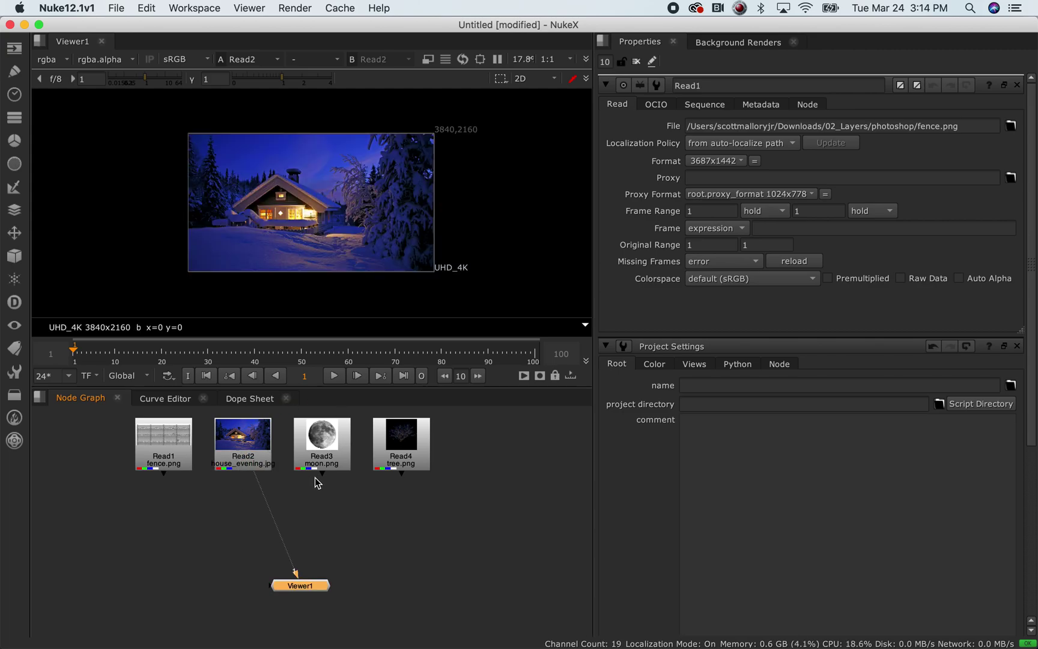
{"action": "left_click", "coordinate": [320, 461]}
{"action": "key", "text": "1"}
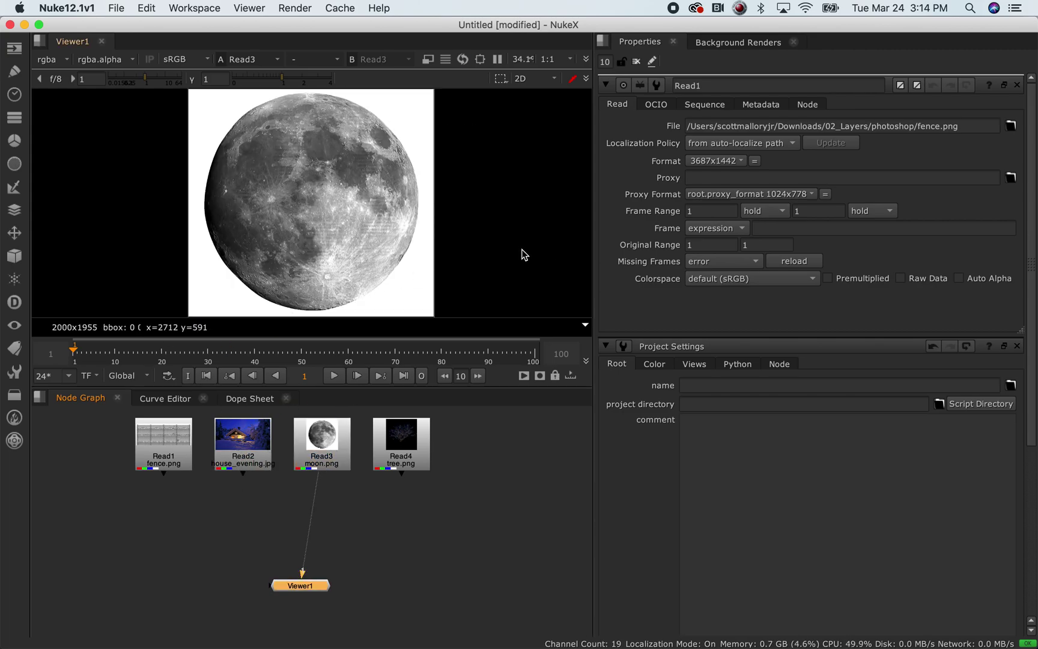
{"action": "scroll", "coordinate": [519, 251], "scroll_direction": "down", "scroll_amount": 1}
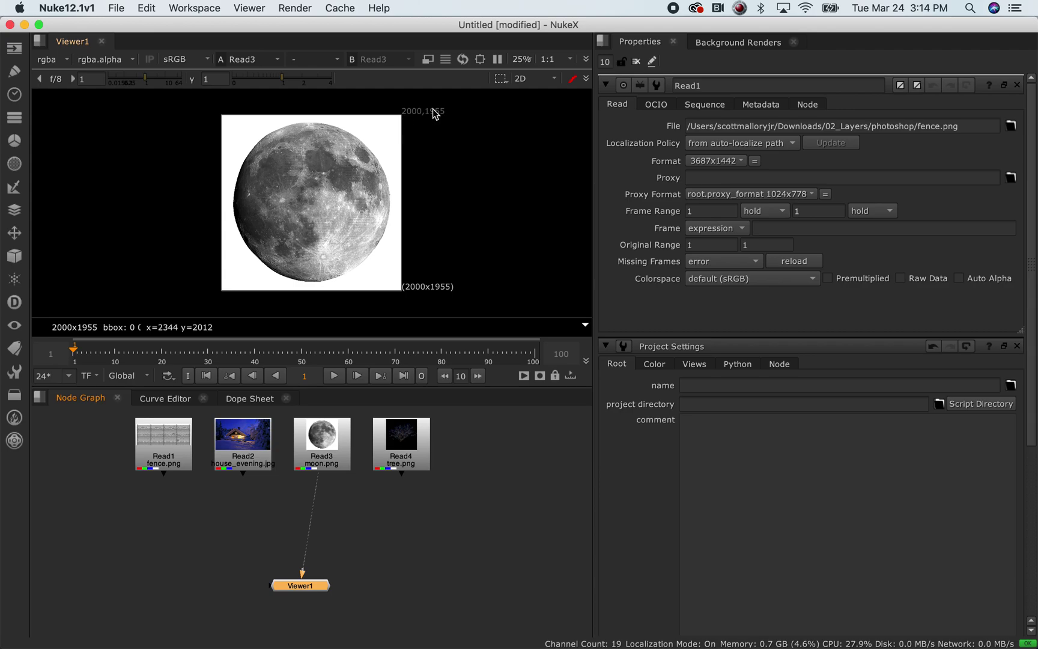
{"action": "key", "text": "1"}
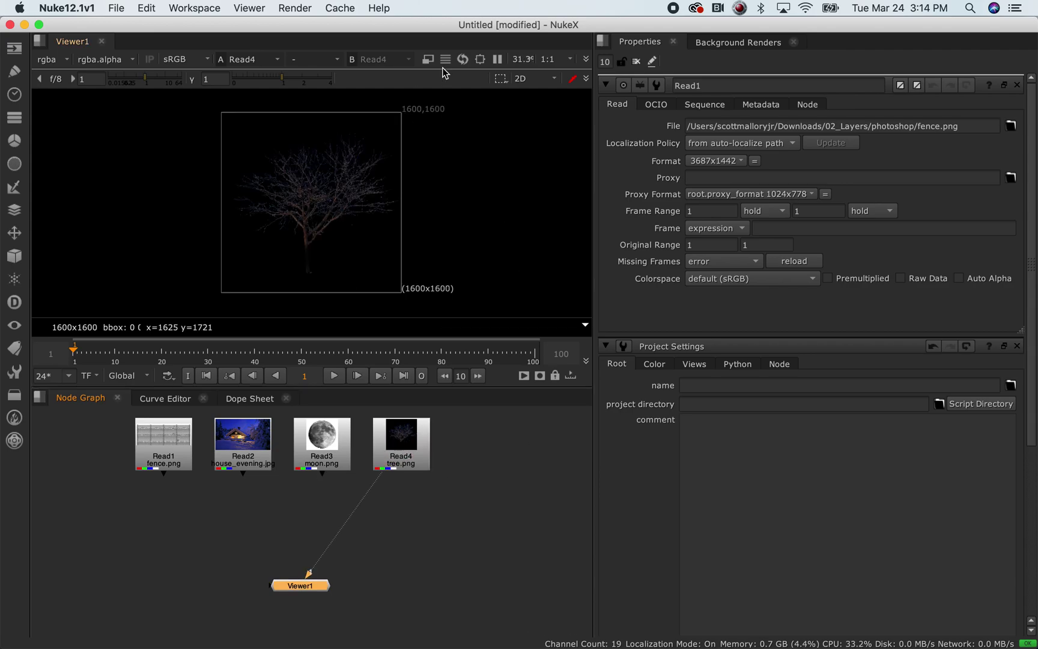
{"action": "left_click", "coordinate": [178, 456]}
{"action": "key", "text": "1"}
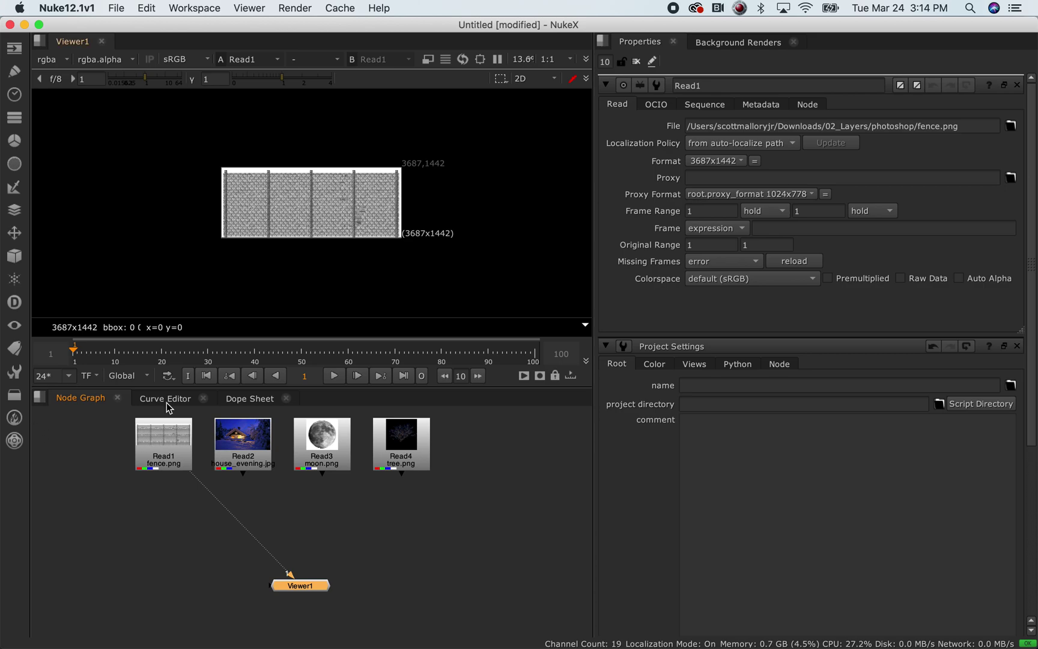
{"action": "left_click", "coordinate": [262, 458]}
{"action": "key", "text": "1"}
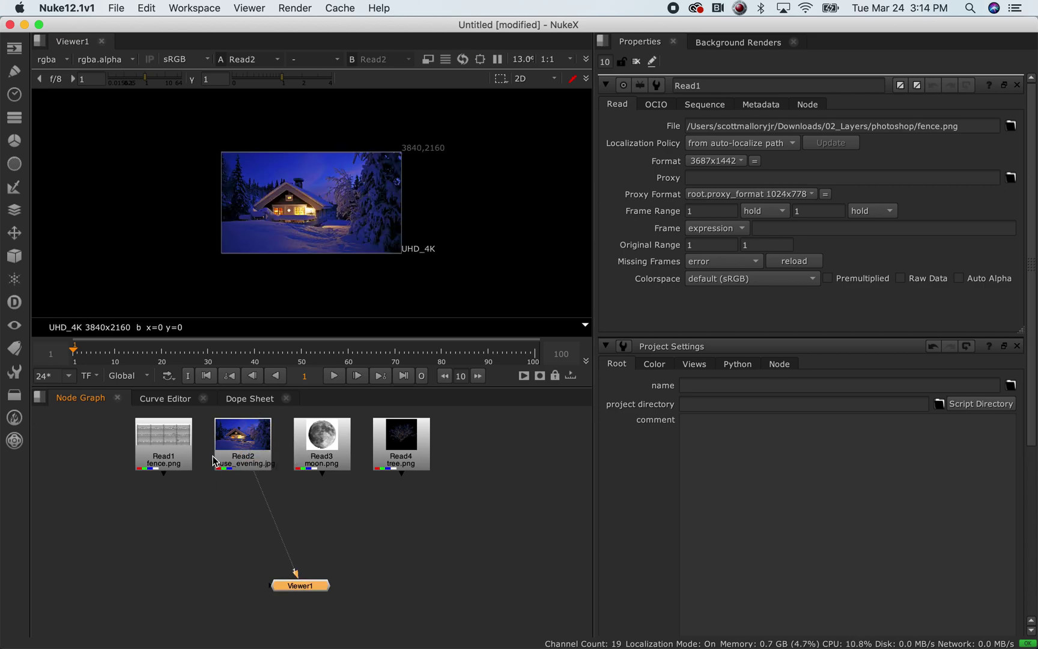
{"action": "left_click_drag", "start_coordinate": [240, 458], "coordinate": [513, 475]}
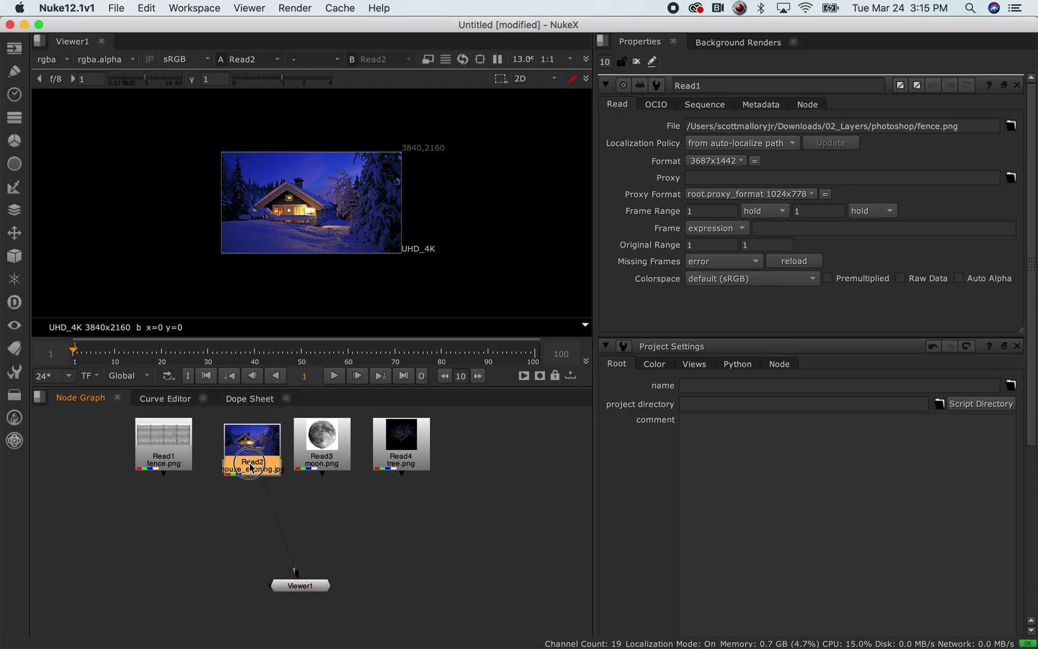
Close the Read1 properties, move the house Read far right, and shift moon and tree left
{"action": "left_click", "coordinate": [1017, 85]}
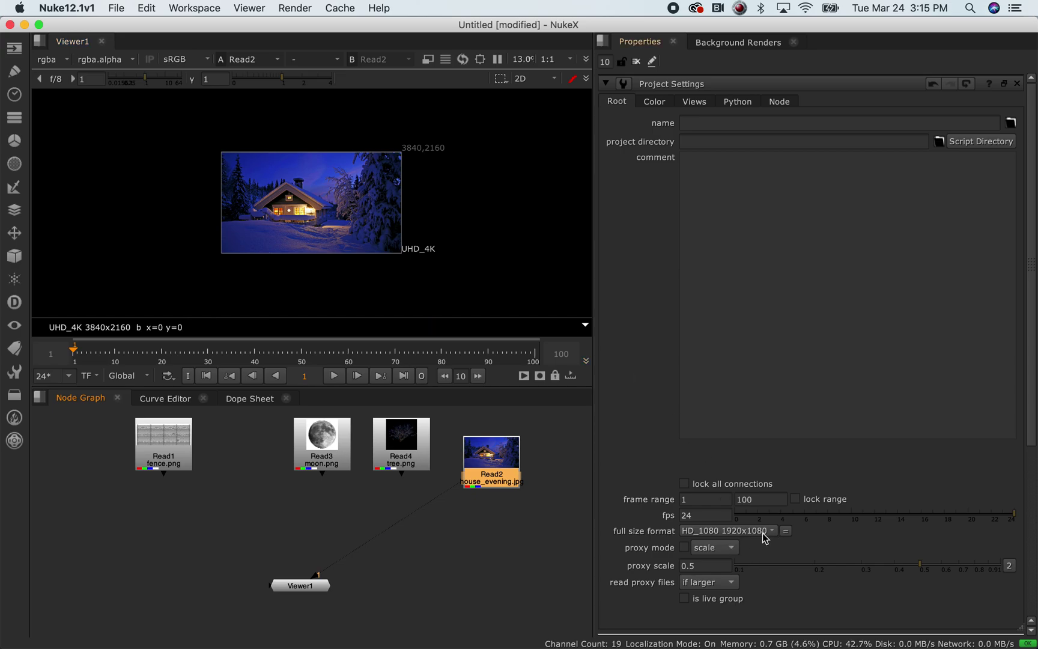
{"action": "left_click_drag", "start_coordinate": [476, 471], "coordinate": [444, 426]}
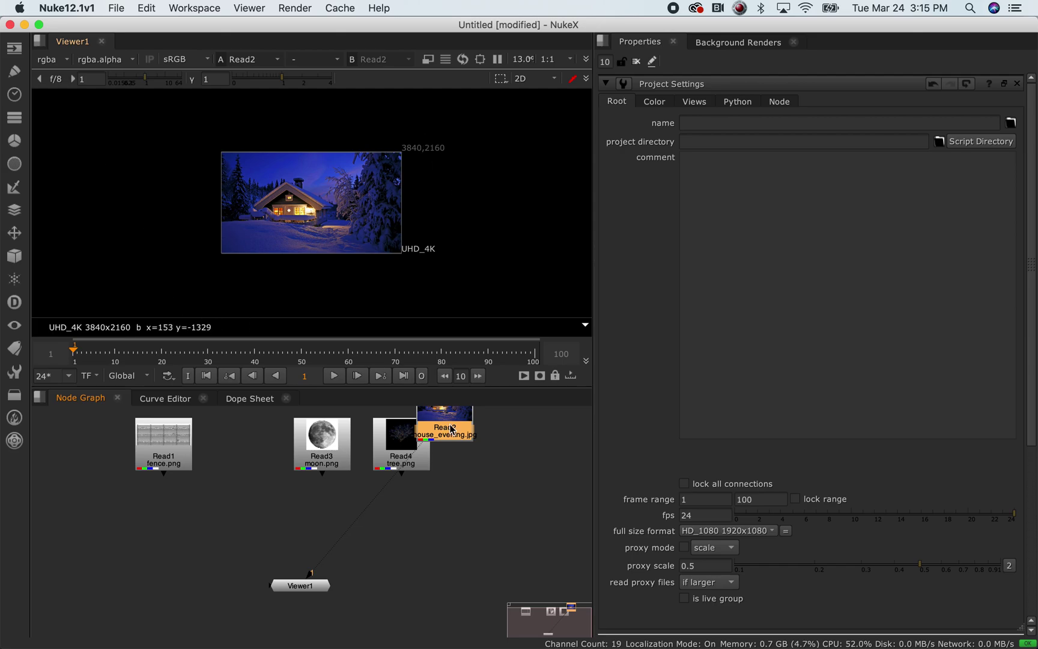
{"action": "left_click_drag", "start_coordinate": [462, 431], "coordinate": [496, 447]}
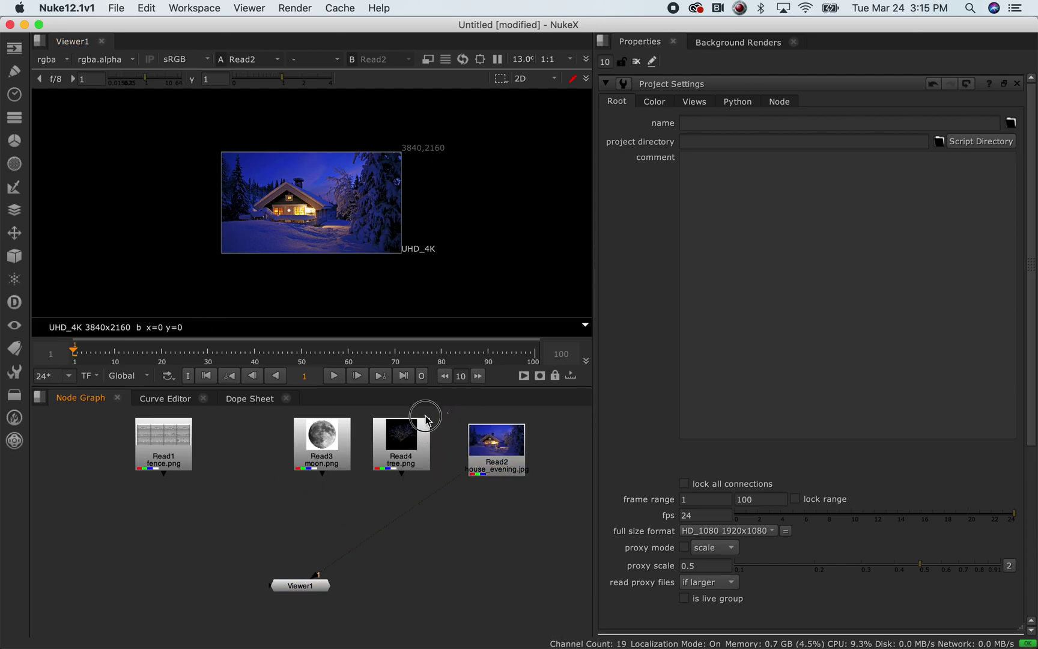
{"action": "left_click_drag", "start_coordinate": [447, 434], "coordinate": [268, 507]}
{"action": "left_click_drag", "start_coordinate": [395, 459], "coordinate": [325, 452]}
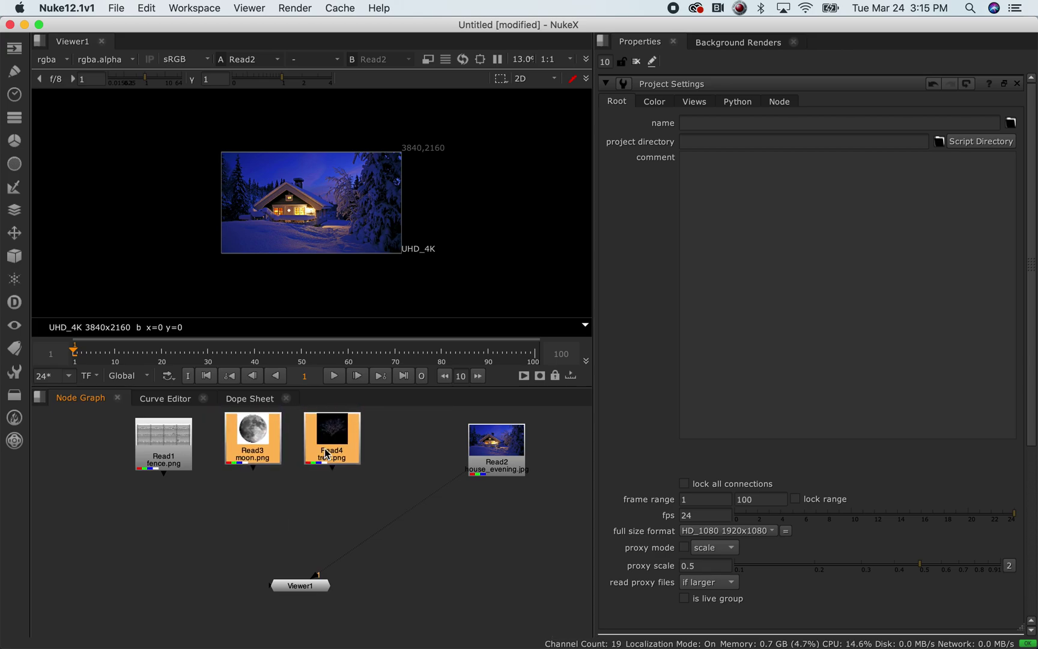
{"action": "left_click_drag", "start_coordinate": [494, 463], "coordinate": [444, 460]}
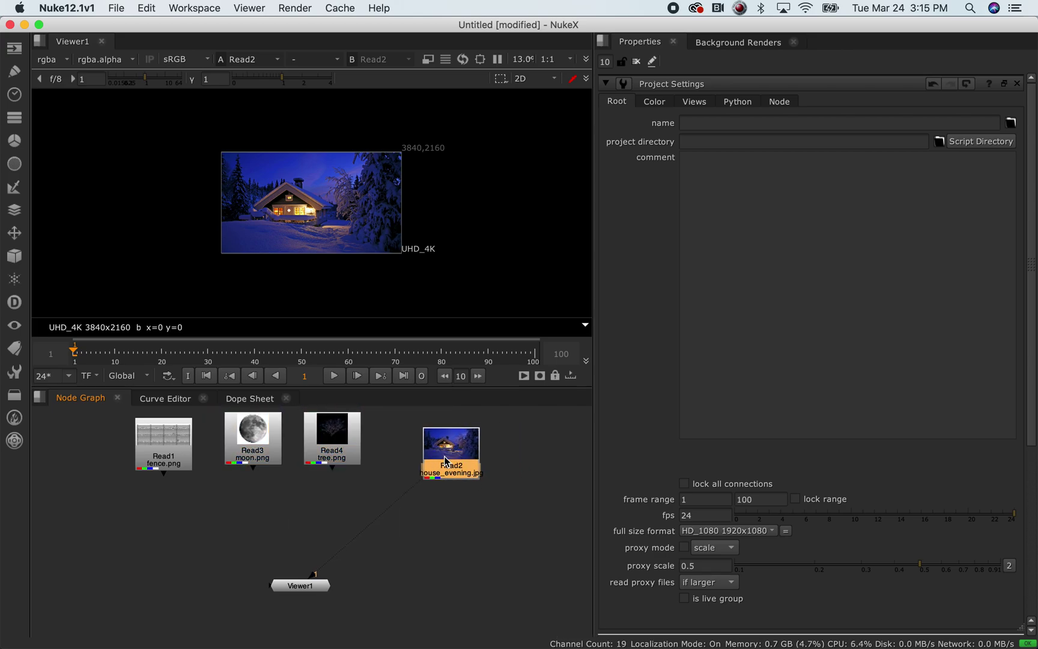
{"action": "key", "text": "Tab"}
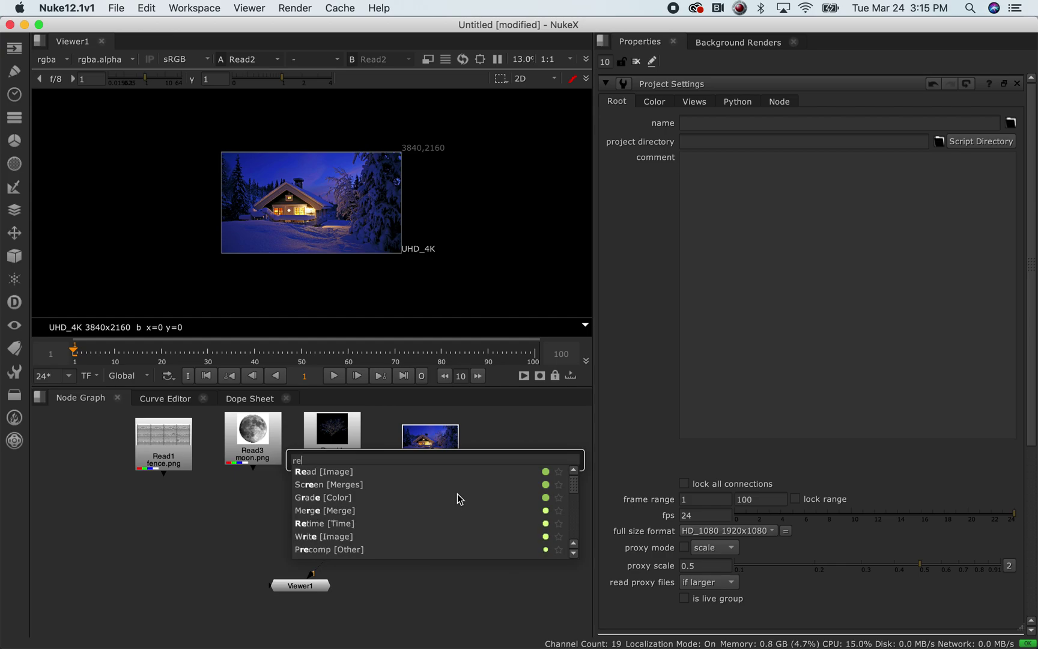
{"action": "type", "text": "reform"}
Add a Reformat node after the house image and lower it slightly
{"action": "key", "text": "Down"}
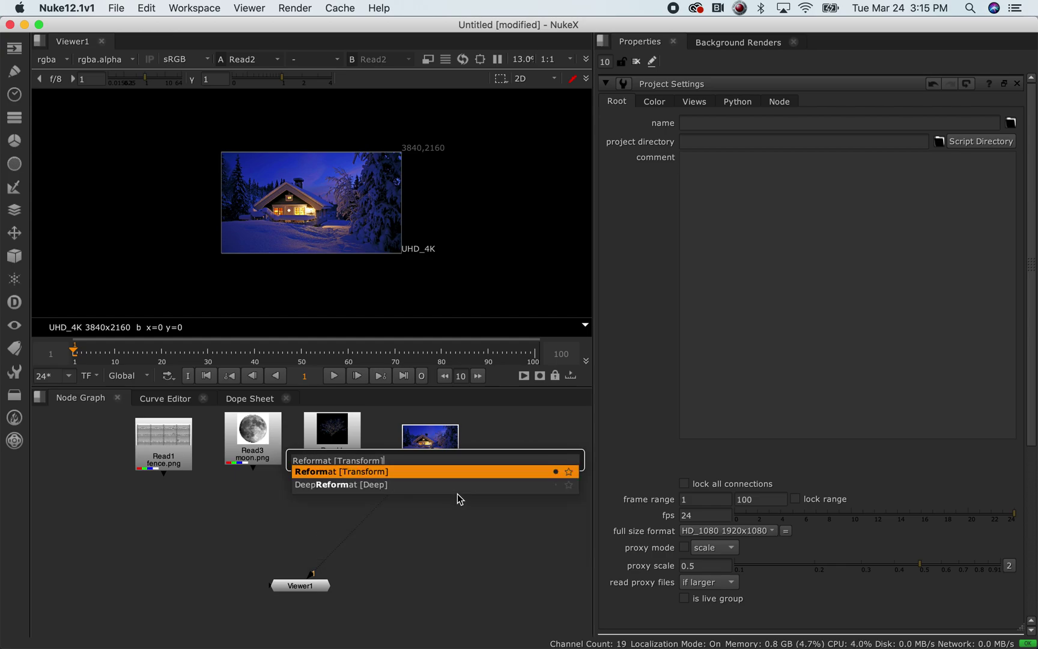
{"action": "key", "text": "Return"}
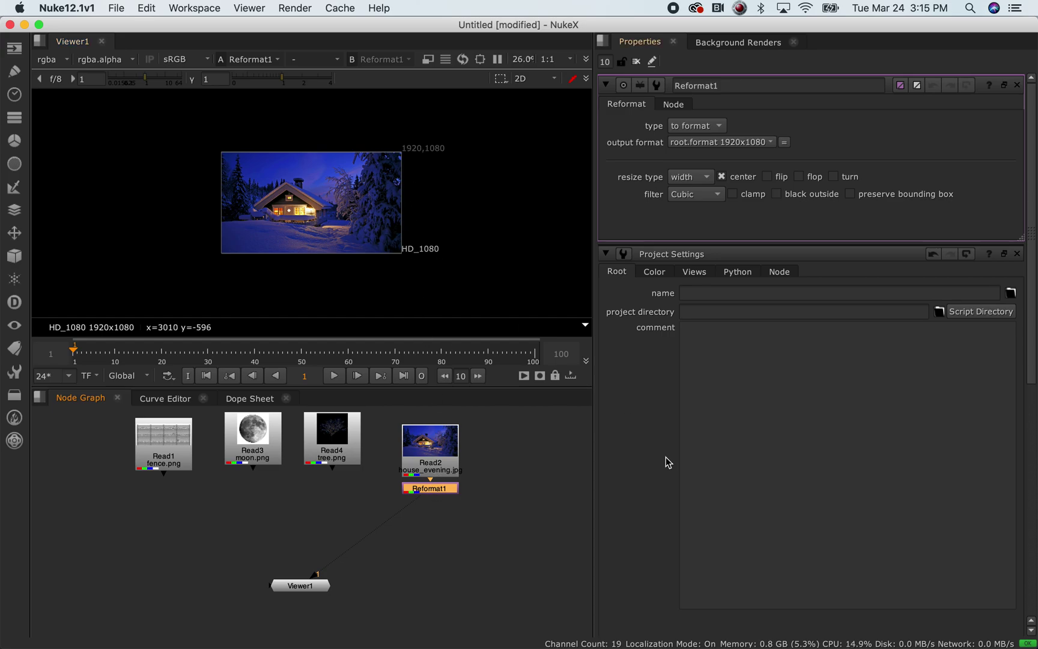
{"action": "key", "text": "ctrl+w"}
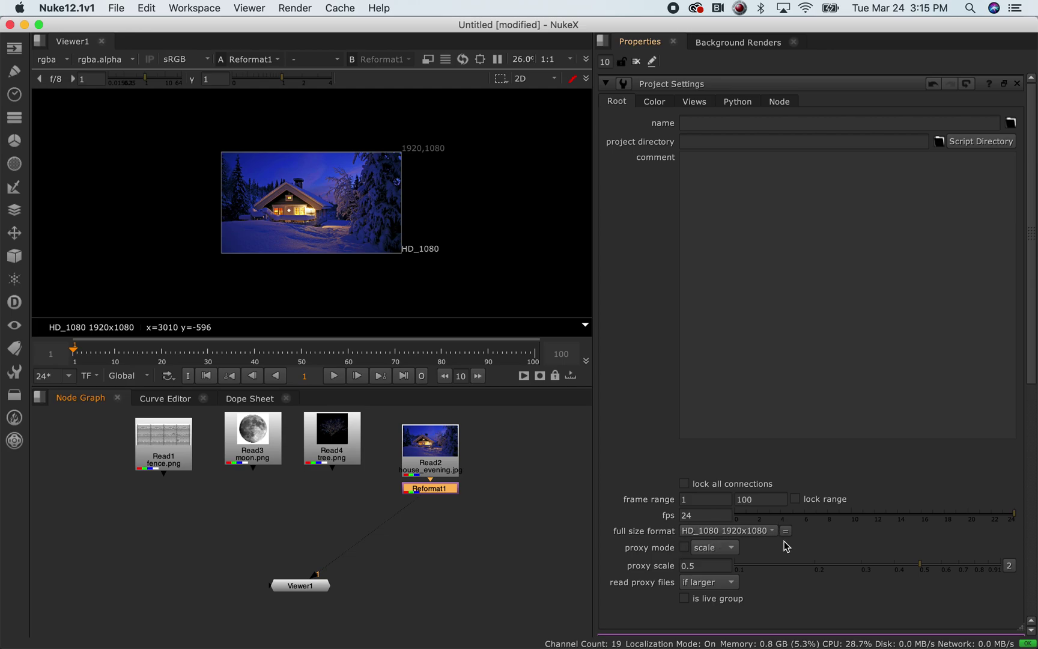
{"action": "left_click_drag", "start_coordinate": [427, 490], "coordinate": [427, 498]}
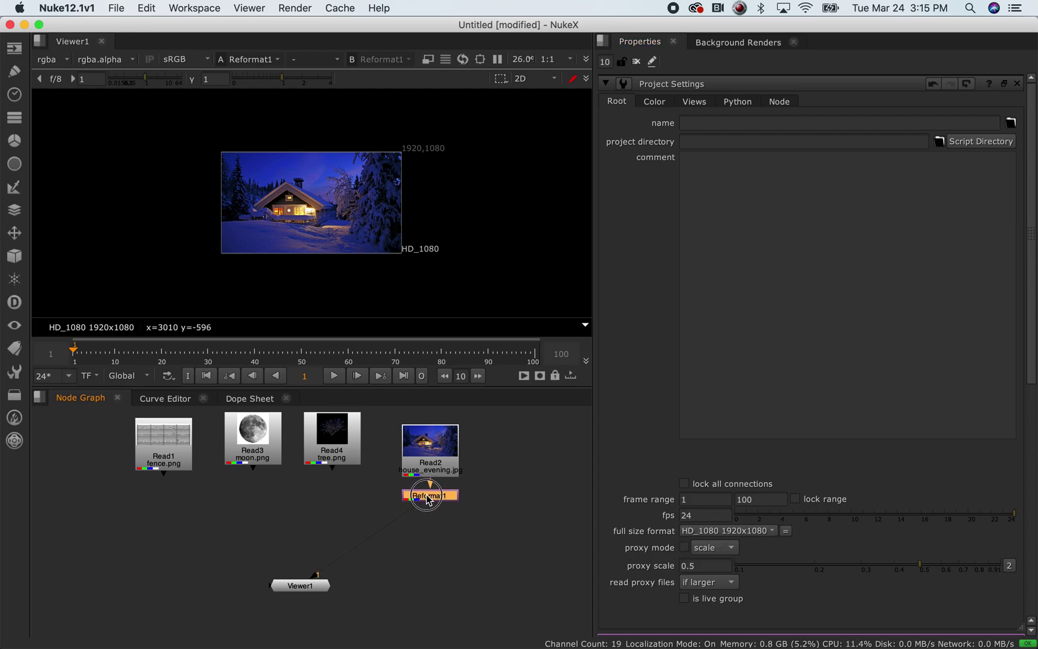
Limit the Properties area to one panel and reopen the Reformat1 settings
{"action": "double_click", "coordinate": [427, 496]}
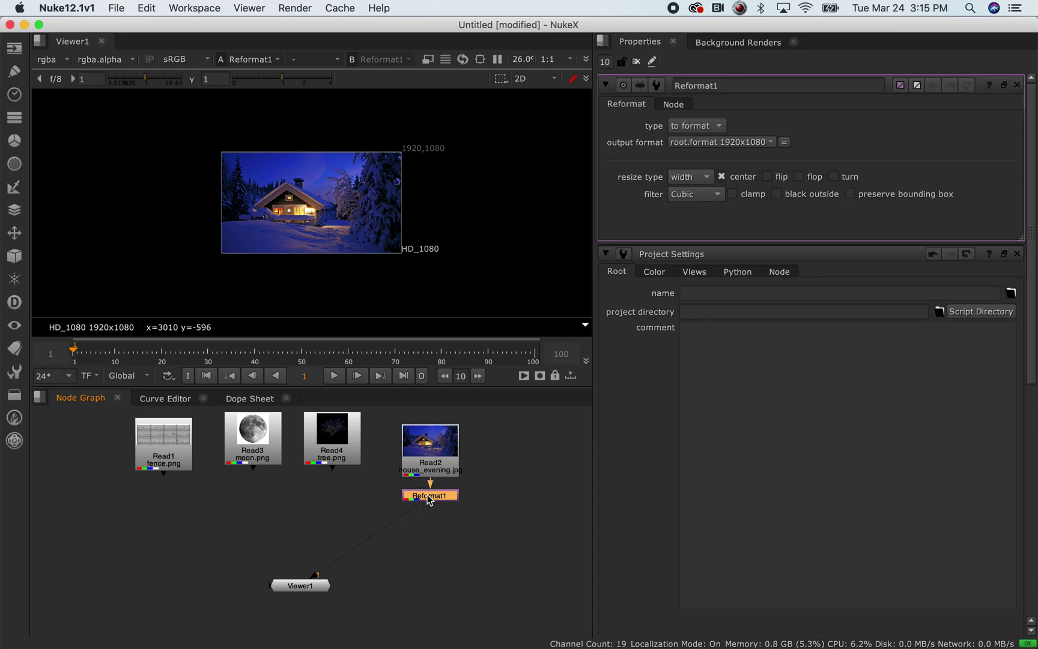
{"action": "left_click", "coordinate": [604, 62]}
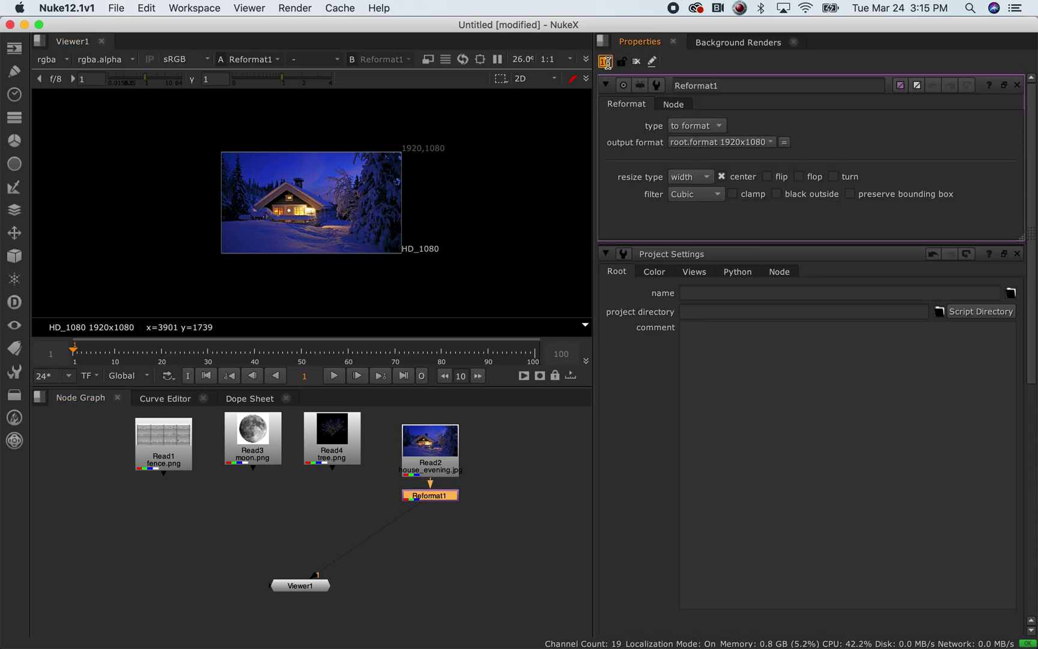
{"action": "type", "text": "1"}
{"action": "key", "text": "Return"}
{"action": "left_click", "coordinate": [479, 552]}
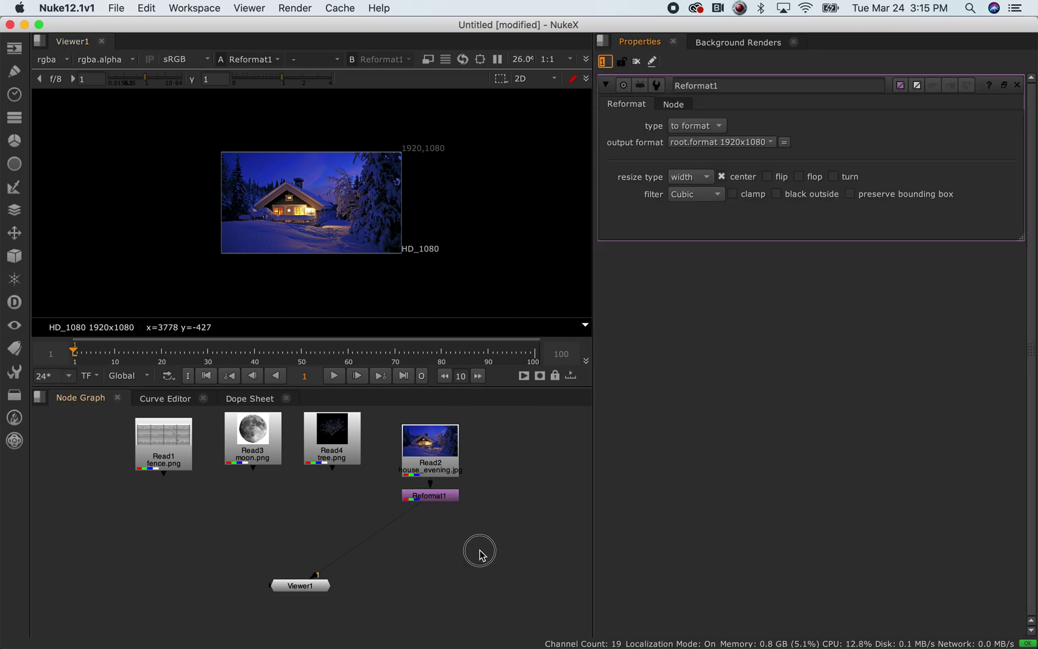
{"action": "left_click", "coordinate": [443, 496]}
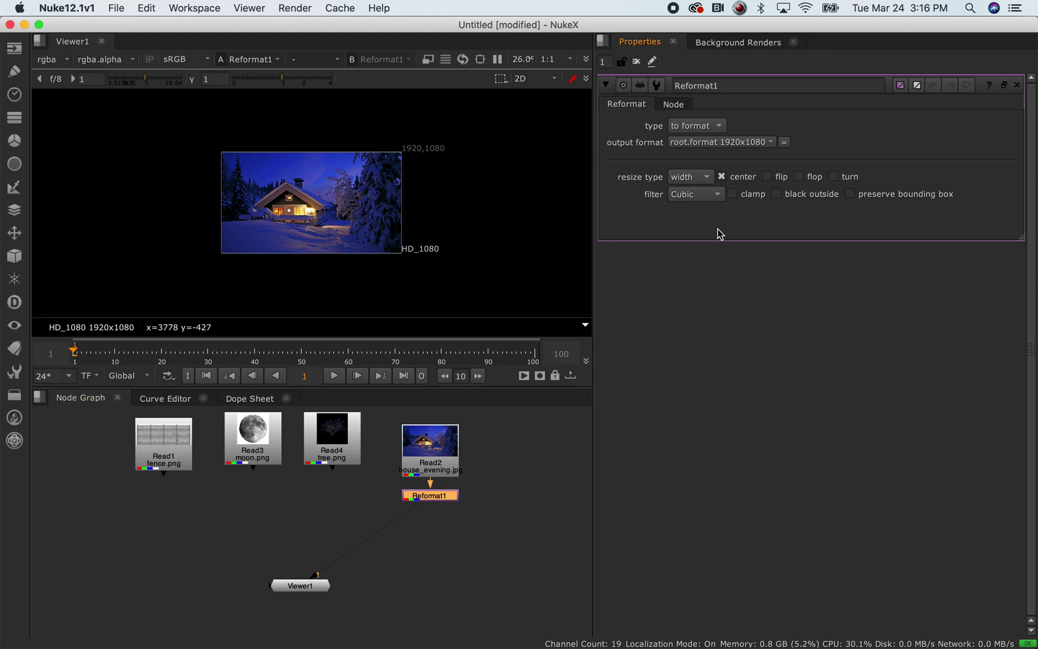
{"action": "key", "text": "s"}
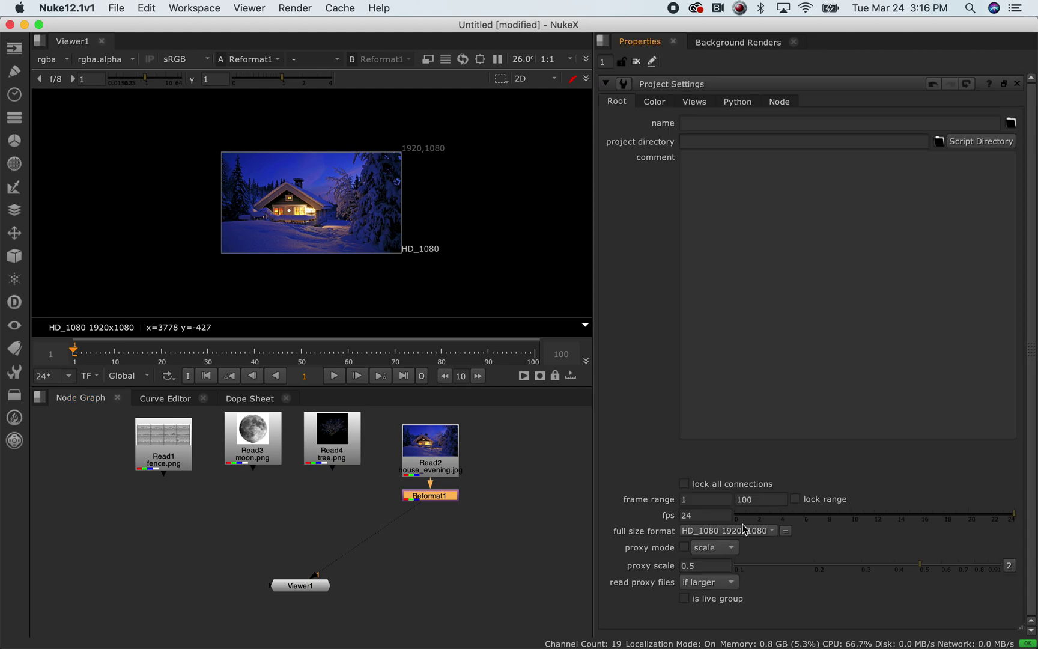
{"action": "double_click", "coordinate": [441, 497]}
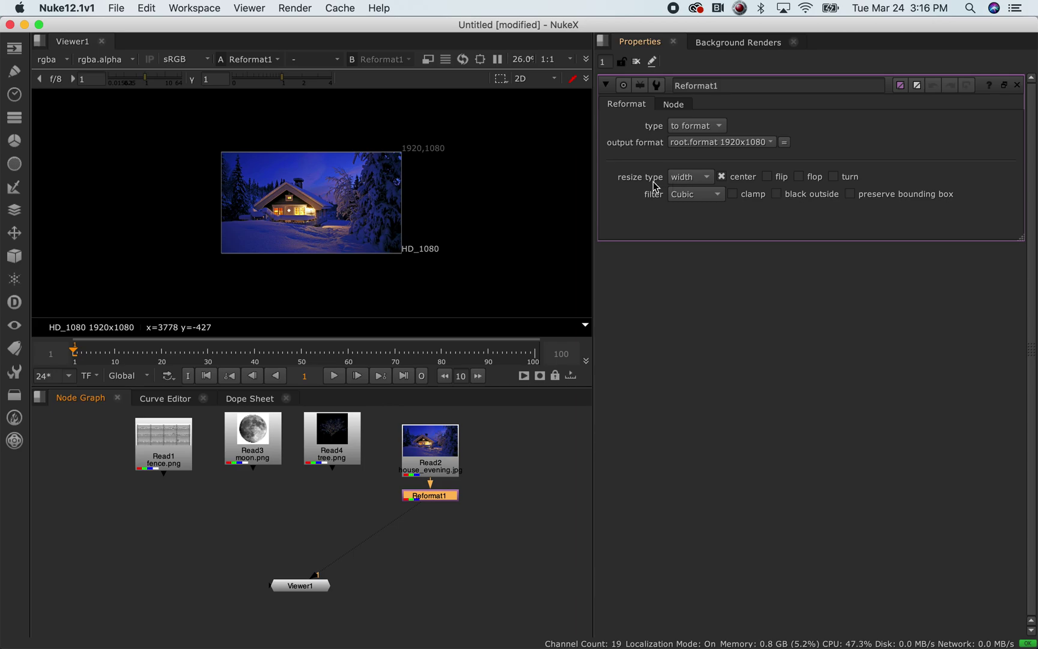
Check Reformat1's resize type options without changing them, then select the other Reads
{"action": "left_click", "coordinate": [703, 179]}
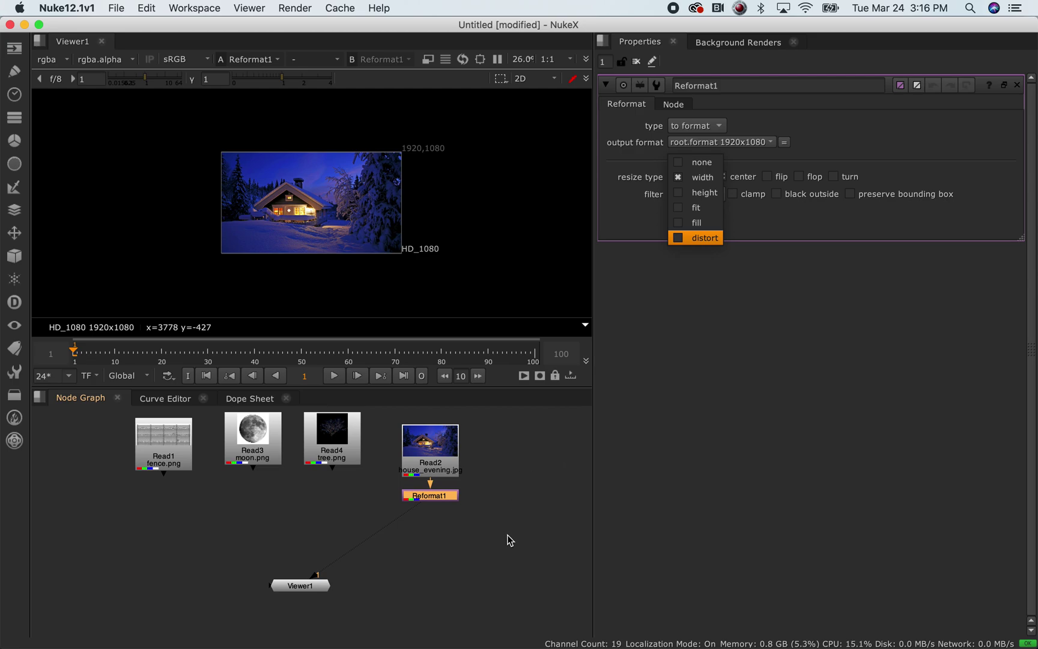
{"action": "left_click", "coordinate": [531, 538]}
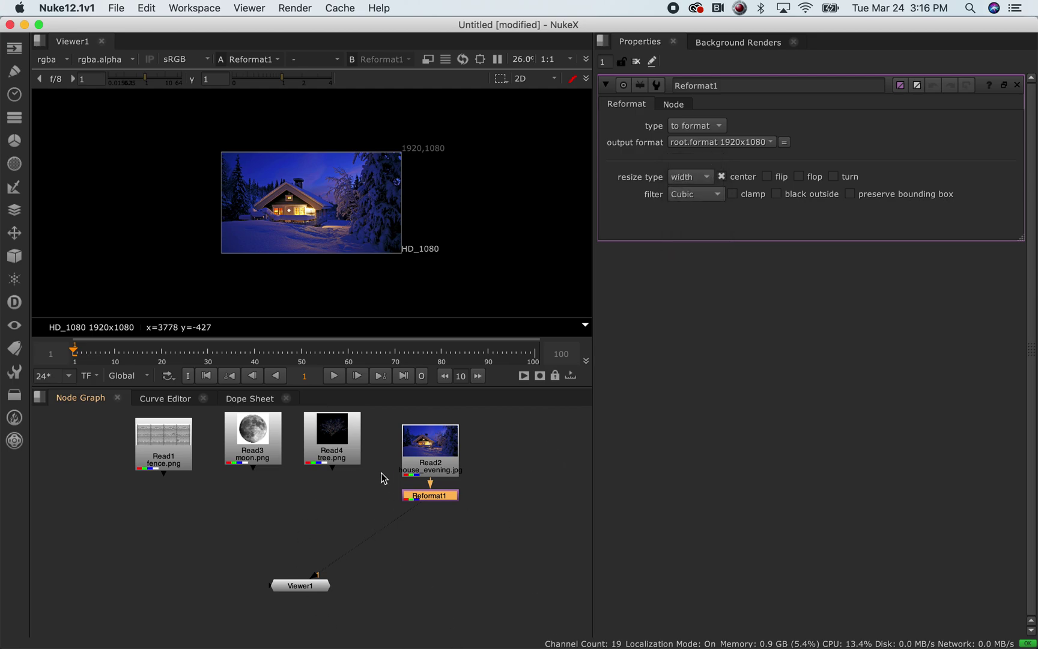
{"action": "left_click_drag", "start_coordinate": [370, 409], "coordinate": [102, 531]}
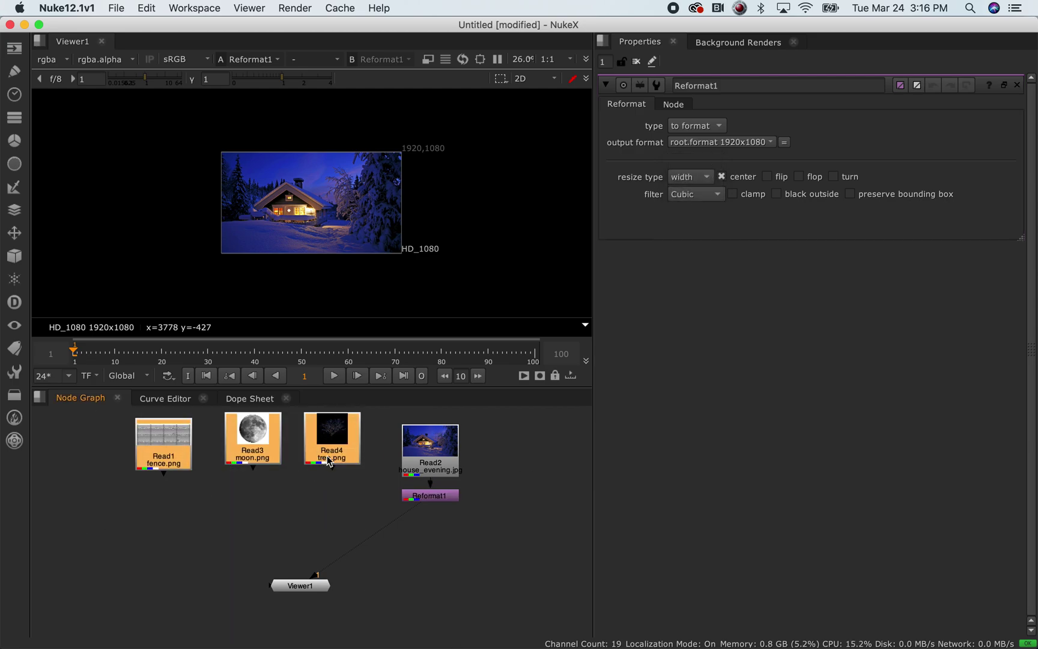
Shift the Read nodes left, lower Reformat1 below the house, and position the tree Read
{"action": "mouse_move", "coordinate": [328, 462]}
{"action": "left_mouse_down"}
{"action": "mouse_move", "coordinate": [189, 467]}
{"action": "mouse_move", "coordinate": [278, 453]}
{"action": "left_mouse_up"}
{"action": "left_click", "coordinate": [171, 528]}
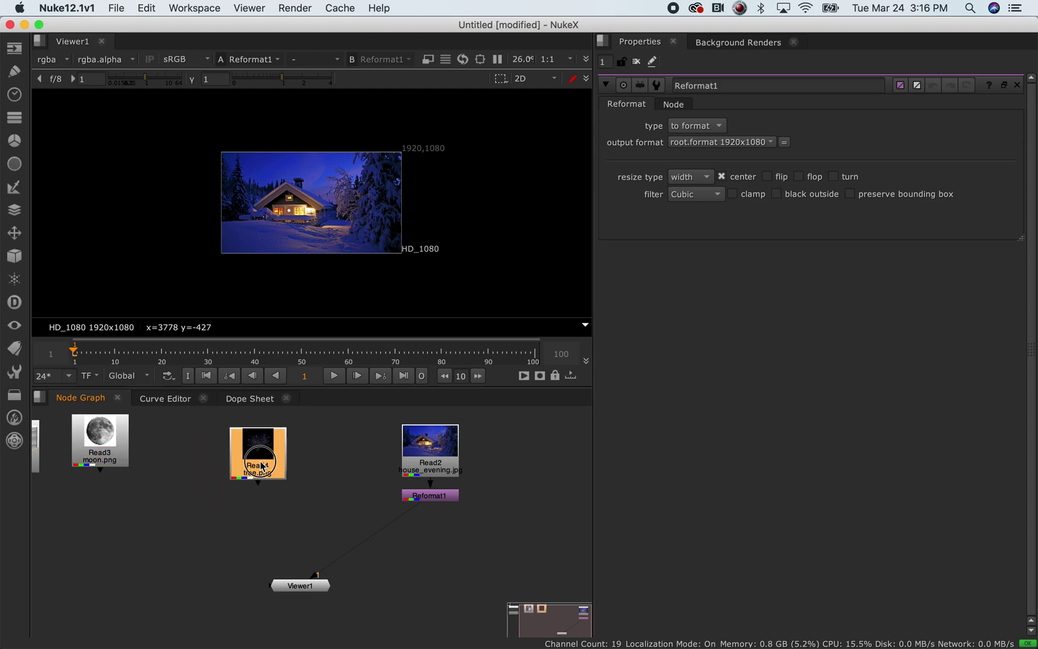
{"action": "left_click", "coordinate": [373, 478]}
{"action": "mouse_move", "coordinate": [429, 495]}
{"action": "left_mouse_down"}
{"action": "mouse_move", "coordinate": [432, 546]}
{"action": "mouse_move", "coordinate": [426, 537]}
{"action": "left_mouse_up"}
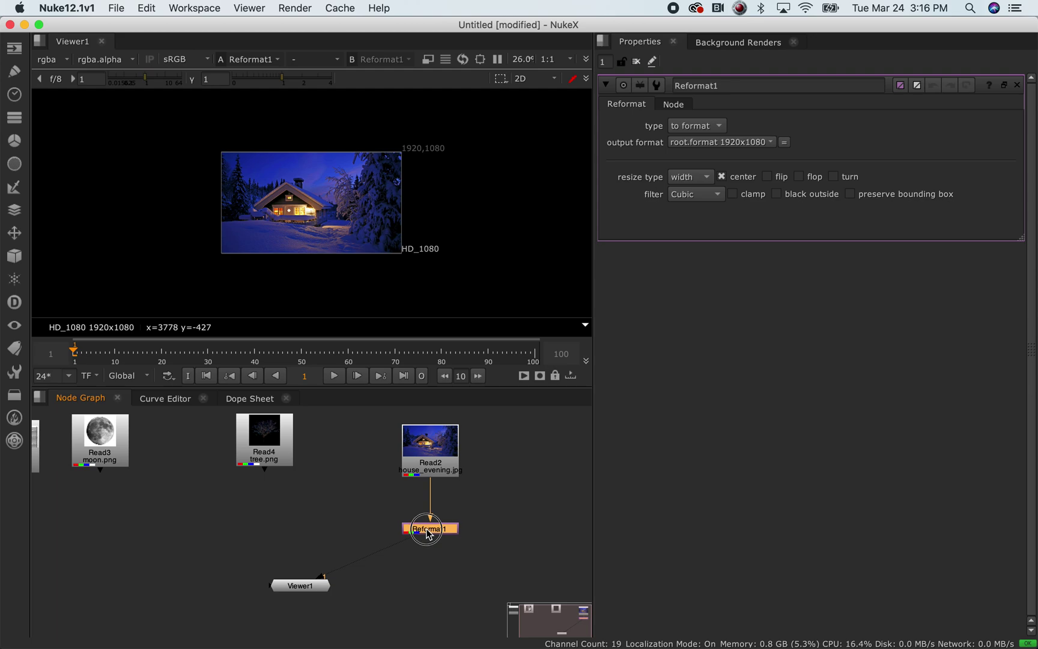
{"action": "left_click_drag", "start_coordinate": [441, 449], "coordinate": [441, 446]}
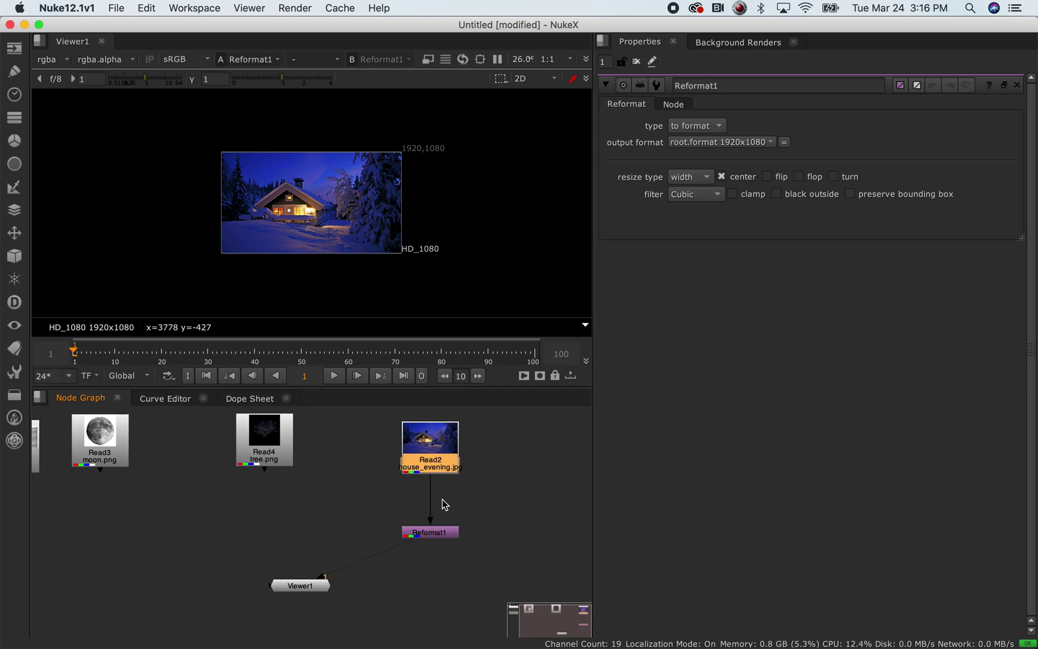
{"action": "left_click_drag", "start_coordinate": [280, 460], "coordinate": [287, 446]}
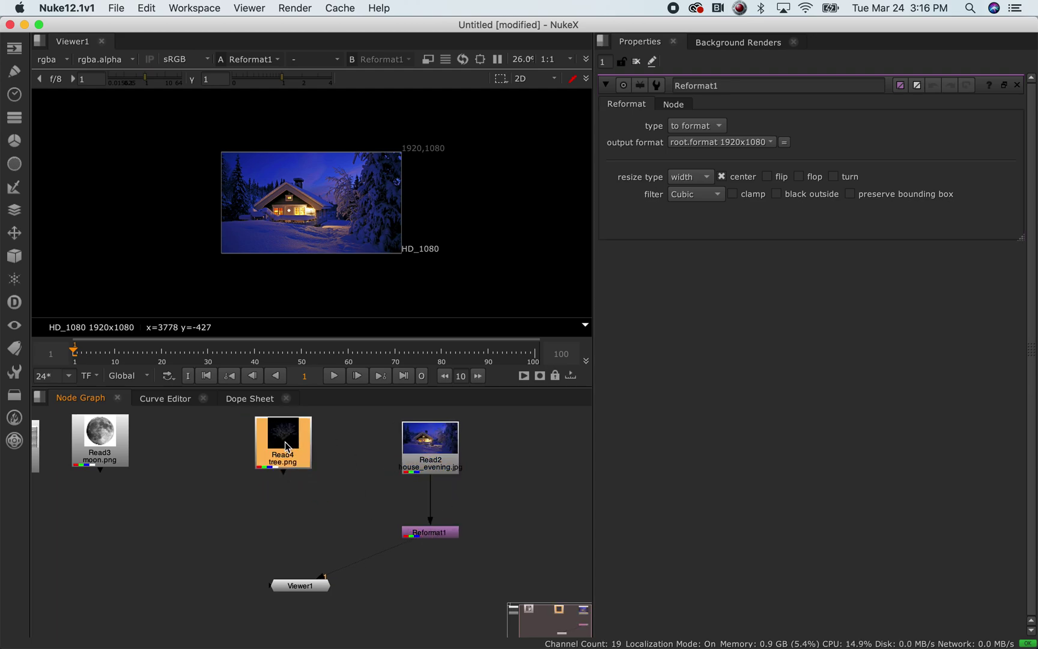
{"action": "mouse_move", "coordinate": [289, 445]}
{"action": "left_mouse_down"}
{"action": "mouse_move", "coordinate": [280, 464]}
{"action": "mouse_move", "coordinate": [239, 447]}
{"action": "mouse_move", "coordinate": [282, 463]}
{"action": "left_mouse_up"}
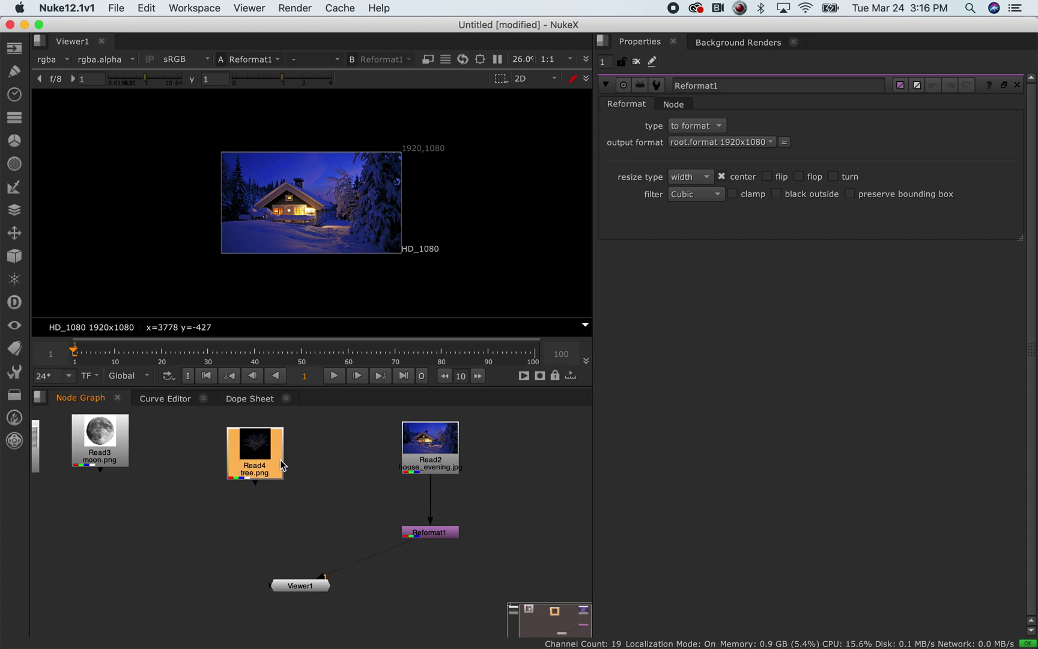
Add Reformat2 under the tree image, view its output, and lower it
{"action": "key", "text": "Tab"}
{"action": "type", "text": "refor"}
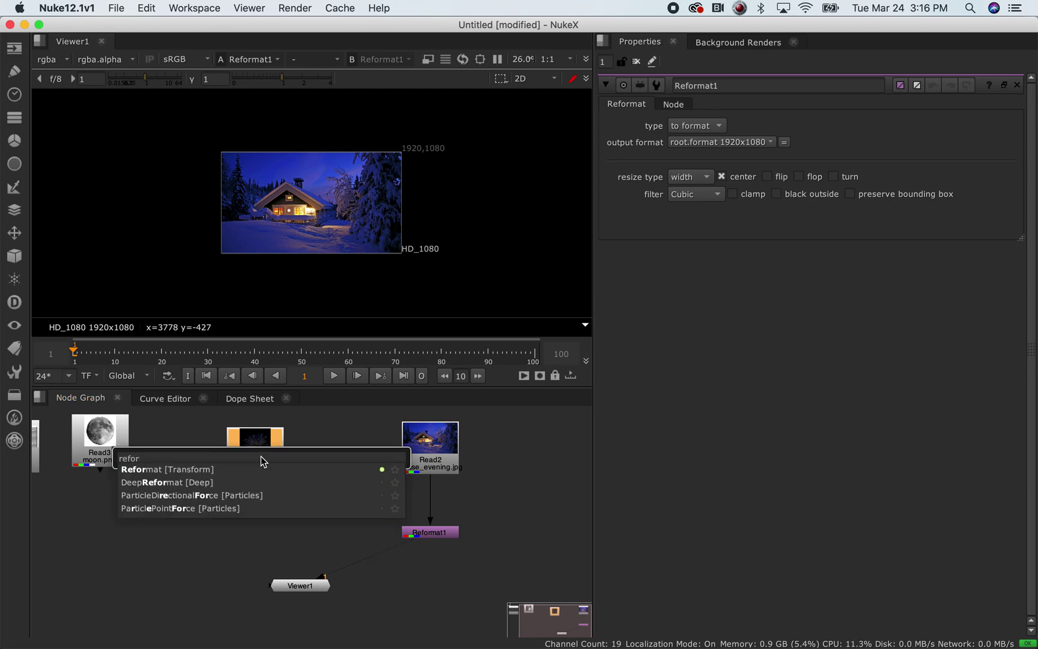
{"action": "key", "text": "Return"}
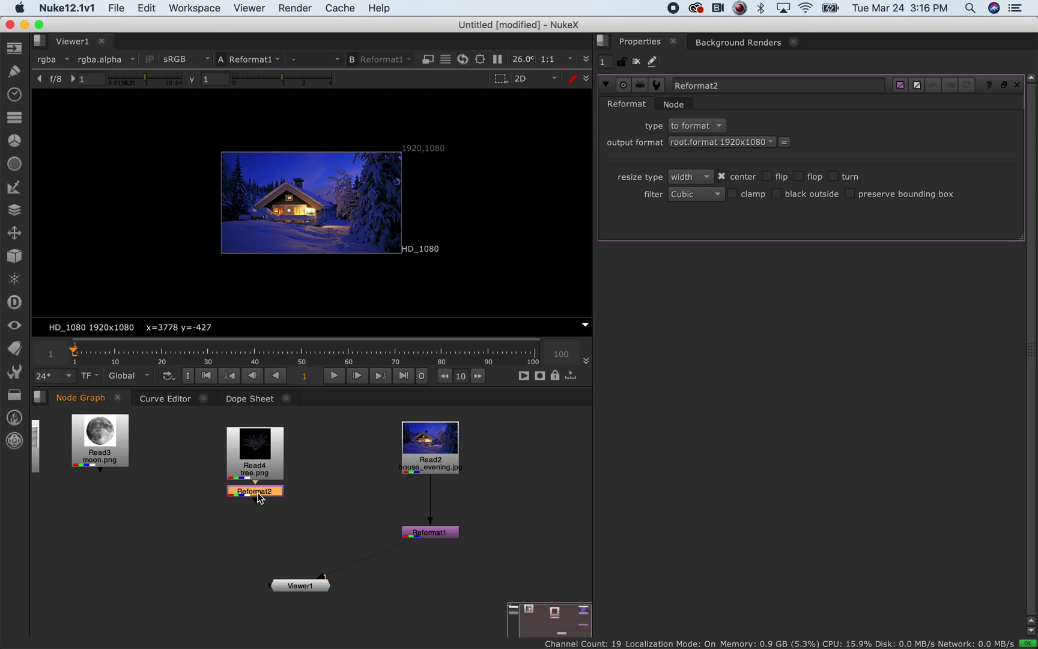
{"action": "key", "text": "1"}
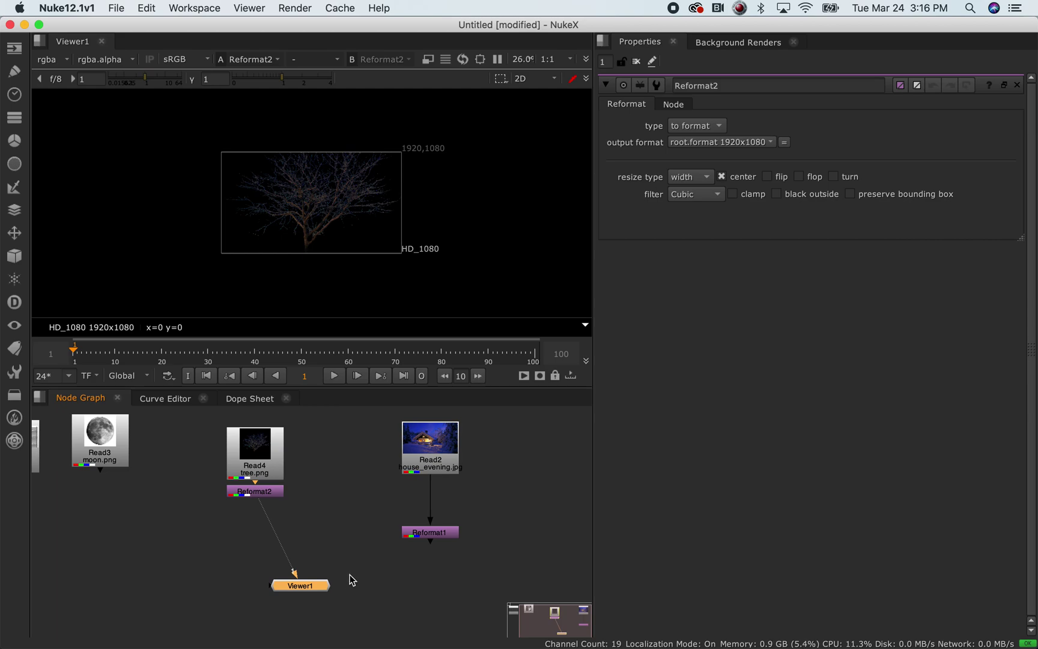
{"action": "left_click", "coordinate": [350, 574]}
{"action": "left_click_drag", "start_coordinate": [275, 492], "coordinate": [275, 508]}
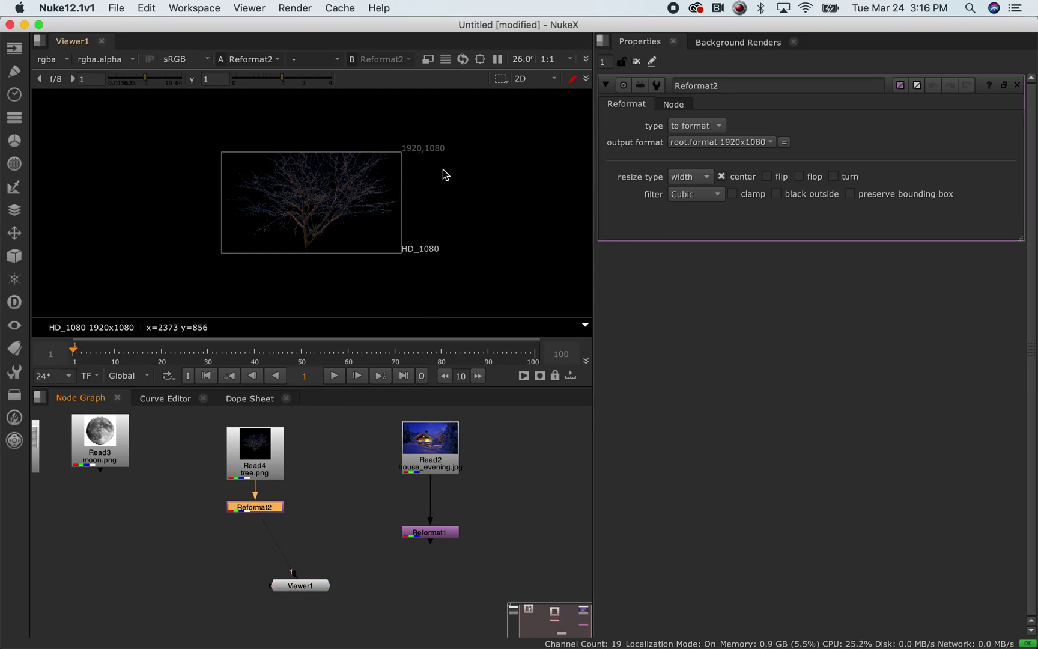
Lower Reformat2 and move the tree Read down to sit just above it
{"action": "left_click_drag", "start_coordinate": [264, 509], "coordinate": [264, 536]}
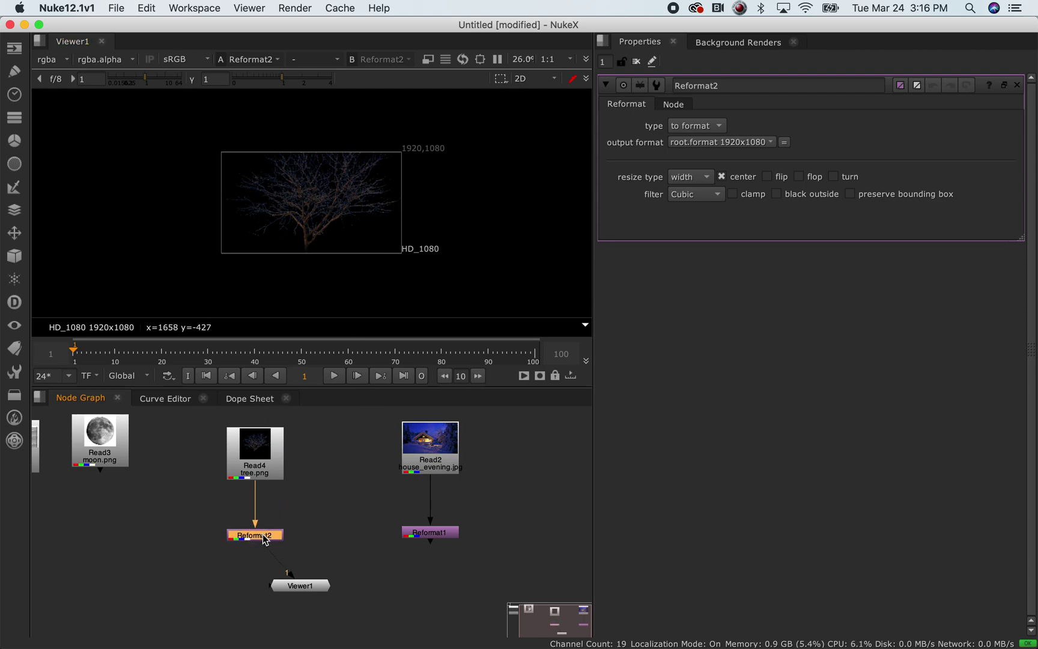
{"action": "left_click_drag", "start_coordinate": [263, 539], "coordinate": [264, 544]}
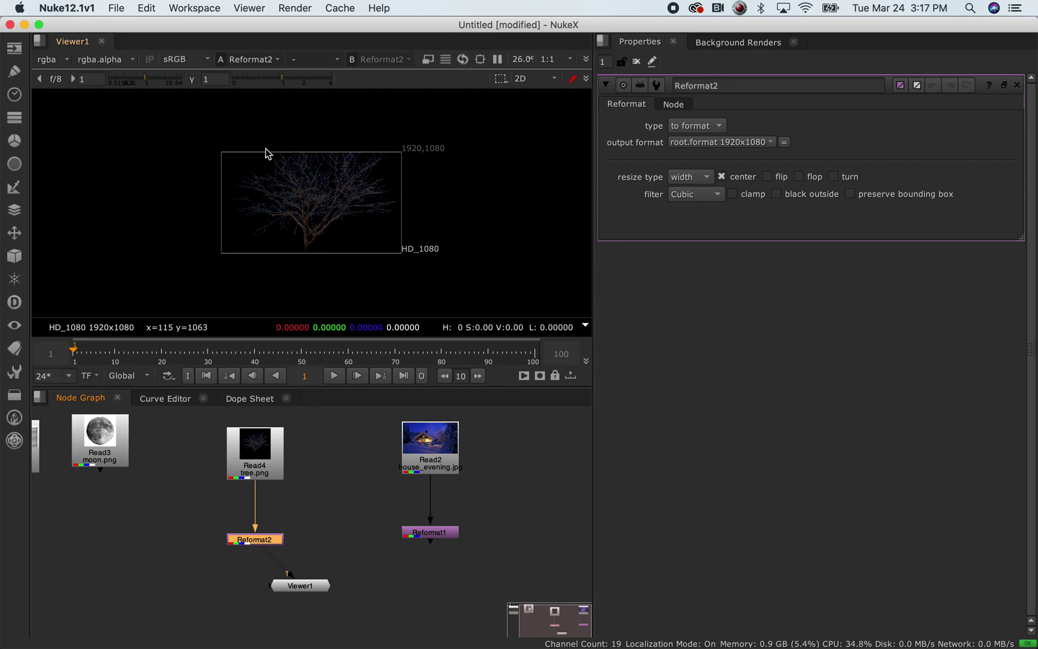
{"action": "left_click", "coordinate": [253, 464]}
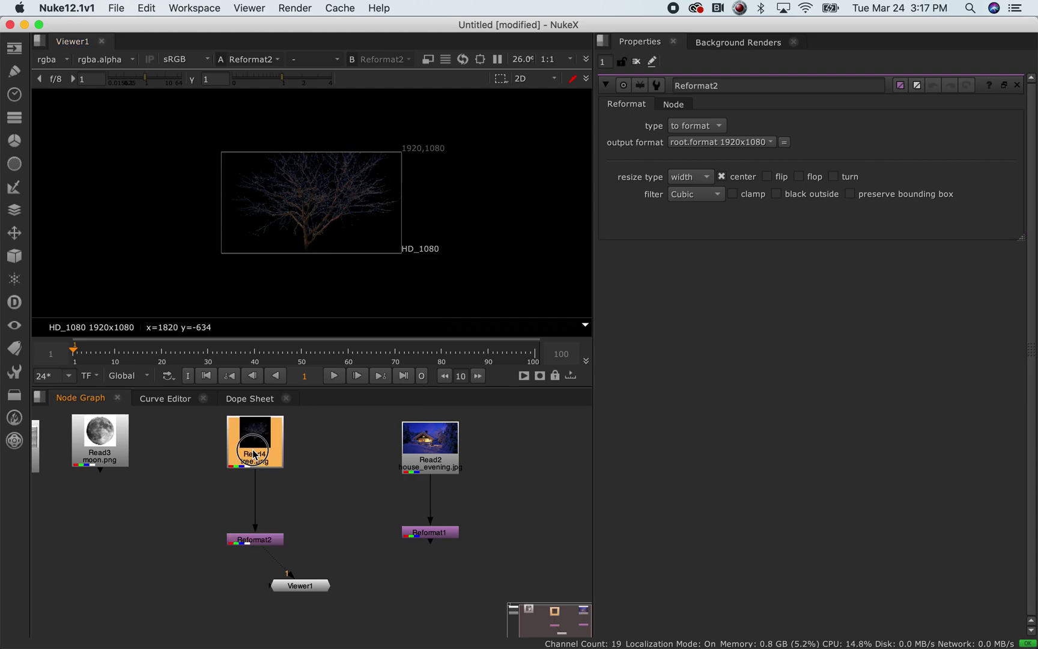
{"action": "left_click_drag", "start_coordinate": [255, 469], "coordinate": [260, 488]}
{"action": "mouse_move", "coordinate": [261, 539]}
{"action": "left_mouse_down"}
{"action": "mouse_move", "coordinate": [269, 545]}
{"action": "mouse_move", "coordinate": [270, 536]}
{"action": "left_mouse_up"}
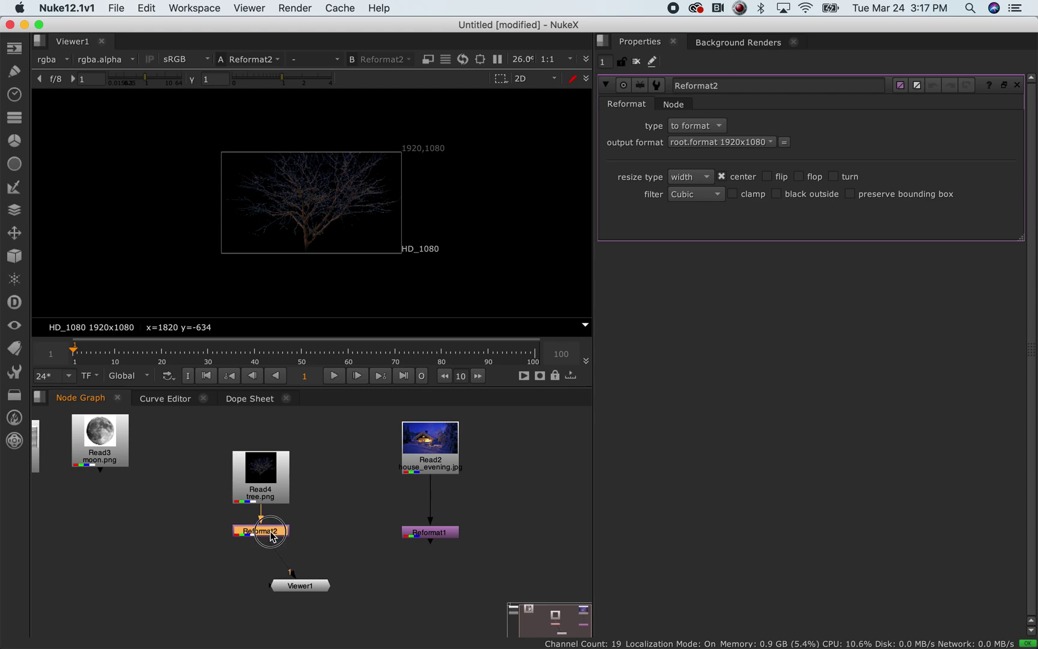
Set Reformat2's resize type to none so the tree isn't resized
{"action": "left_click", "coordinate": [694, 126]}
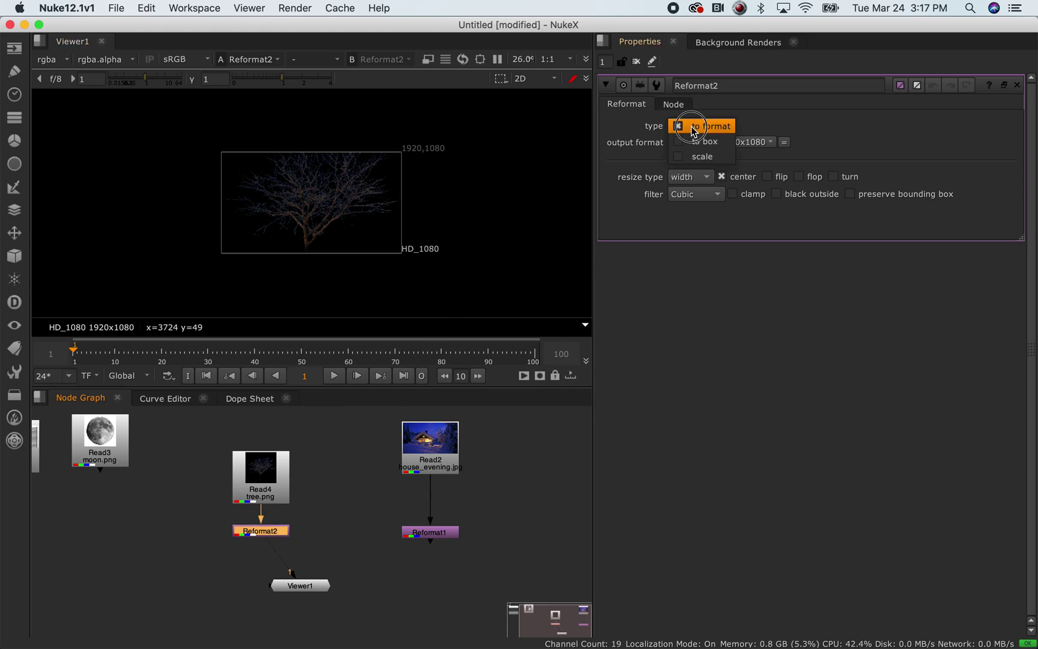
{"action": "left_click", "coordinate": [801, 114]}
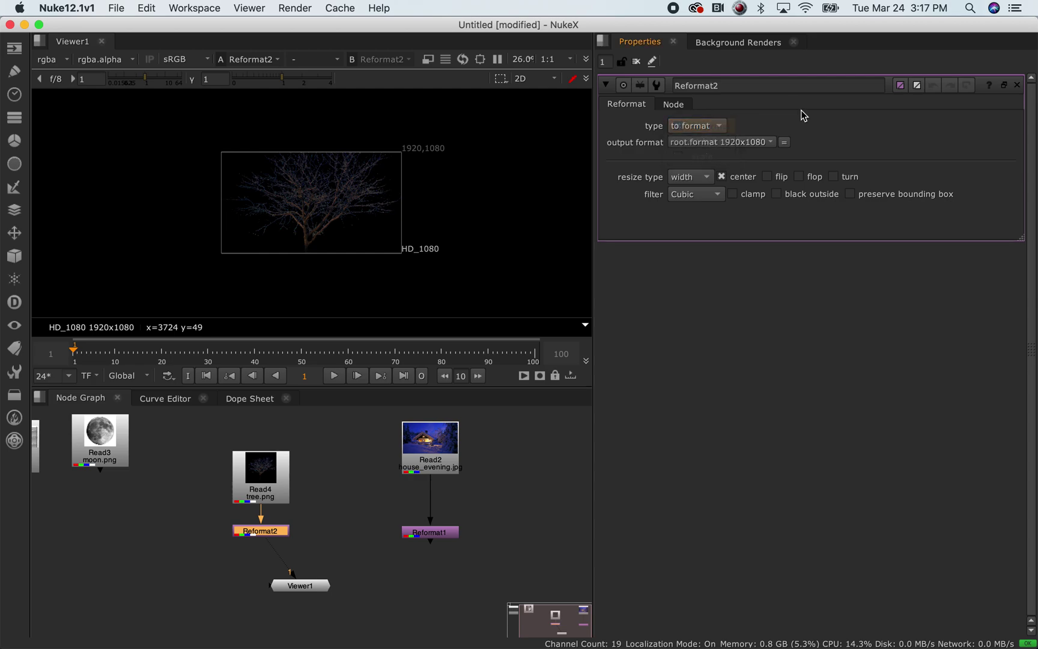
{"action": "left_click", "coordinate": [708, 179]}
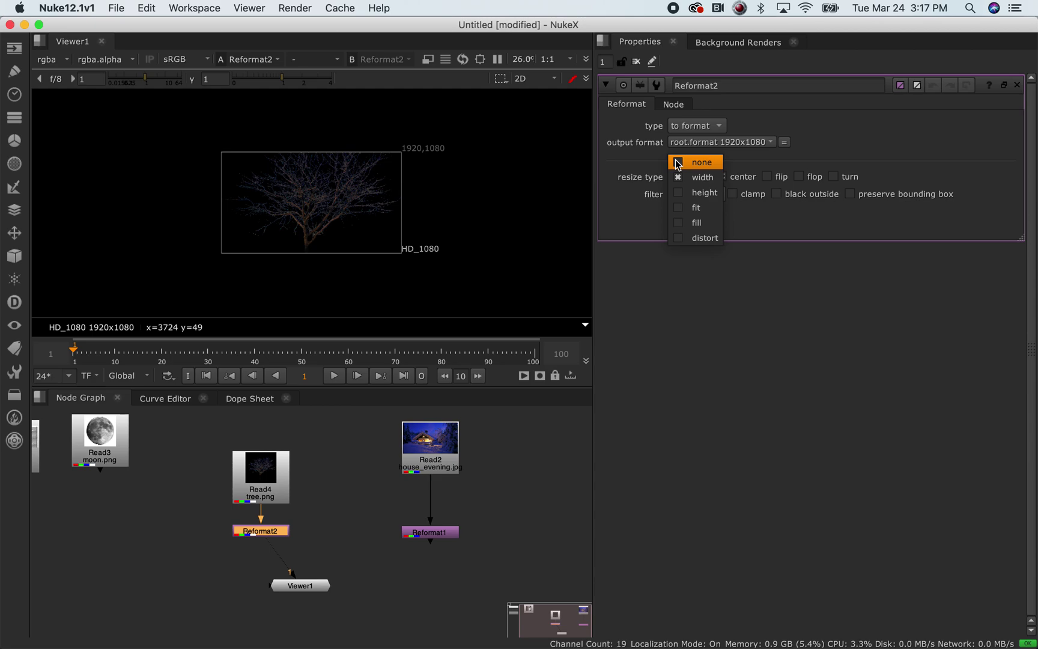
{"action": "left_click", "coordinate": [678, 164]}
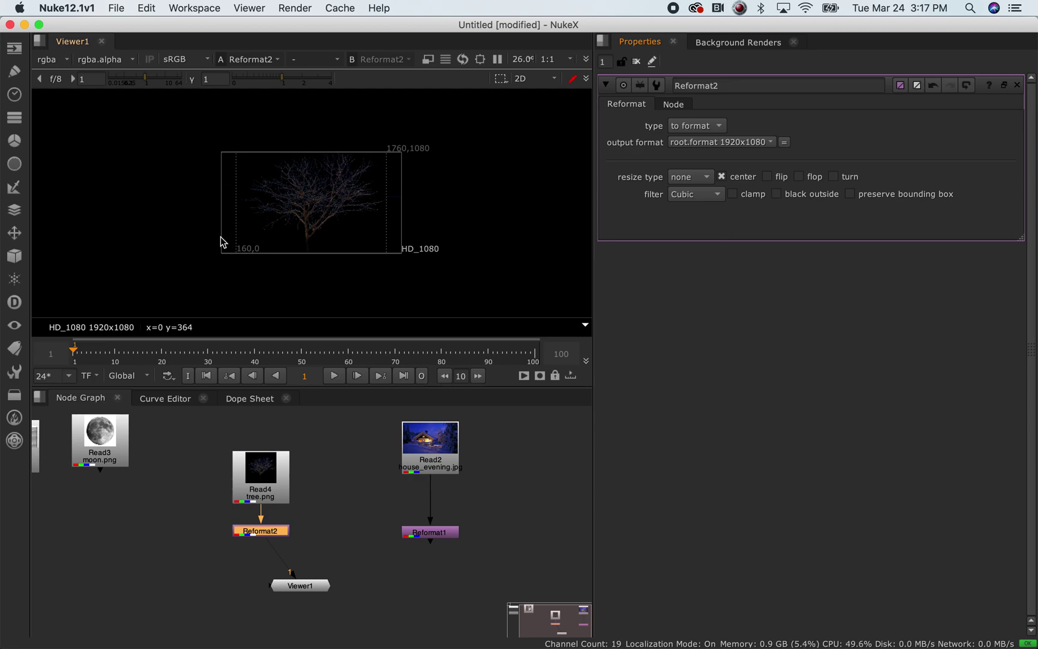
{"action": "left_click", "coordinate": [281, 531]}
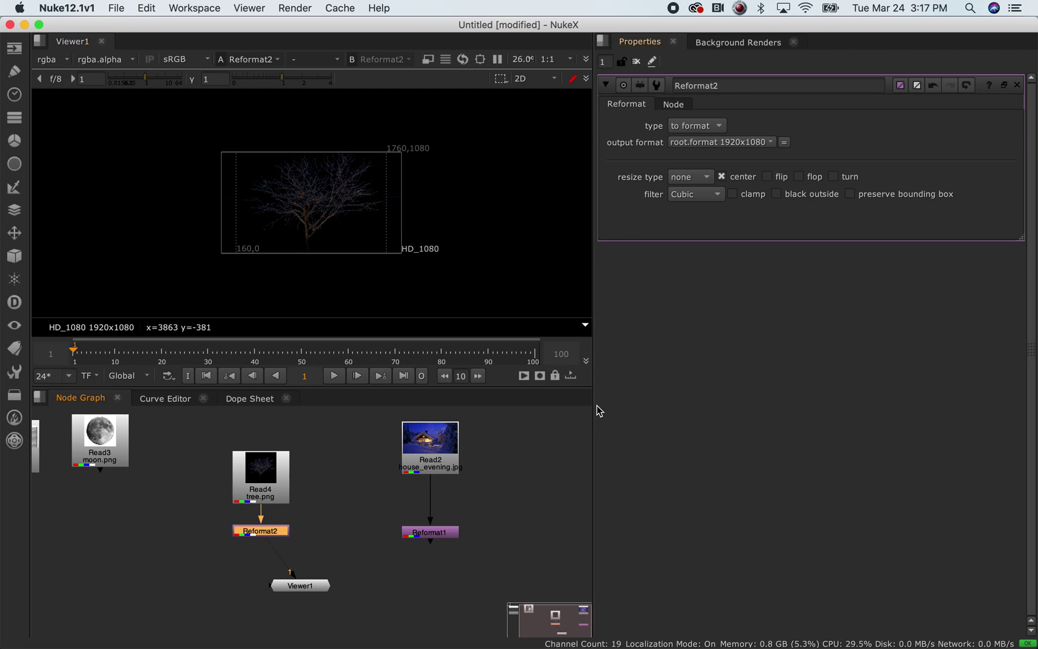
Compare Reformat1 and Reformat2 settings, keeping Reformat2's resize type at none
{"action": "double_click", "coordinate": [442, 533]}
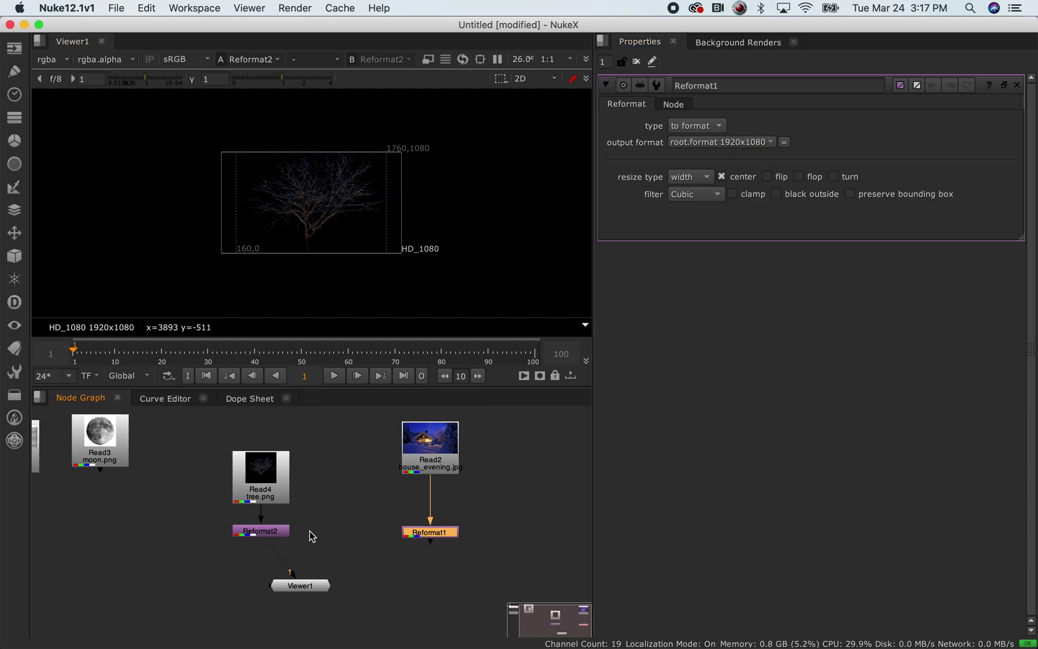
{"action": "double_click", "coordinate": [267, 532]}
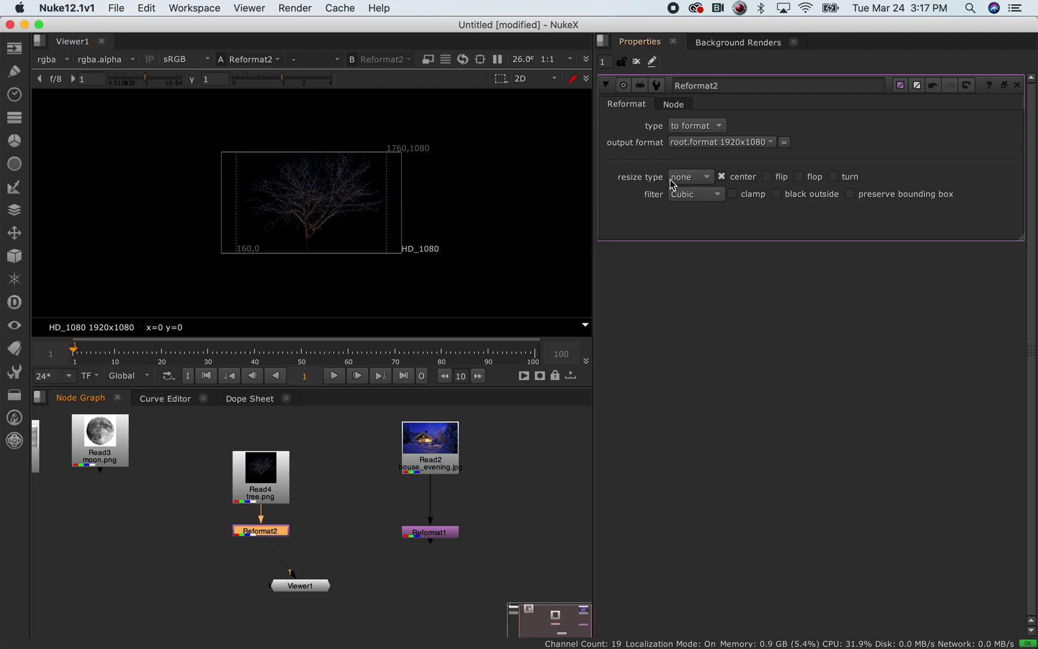
{"action": "left_click", "coordinate": [701, 180]}
{"action": "left_click", "coordinate": [702, 179]}
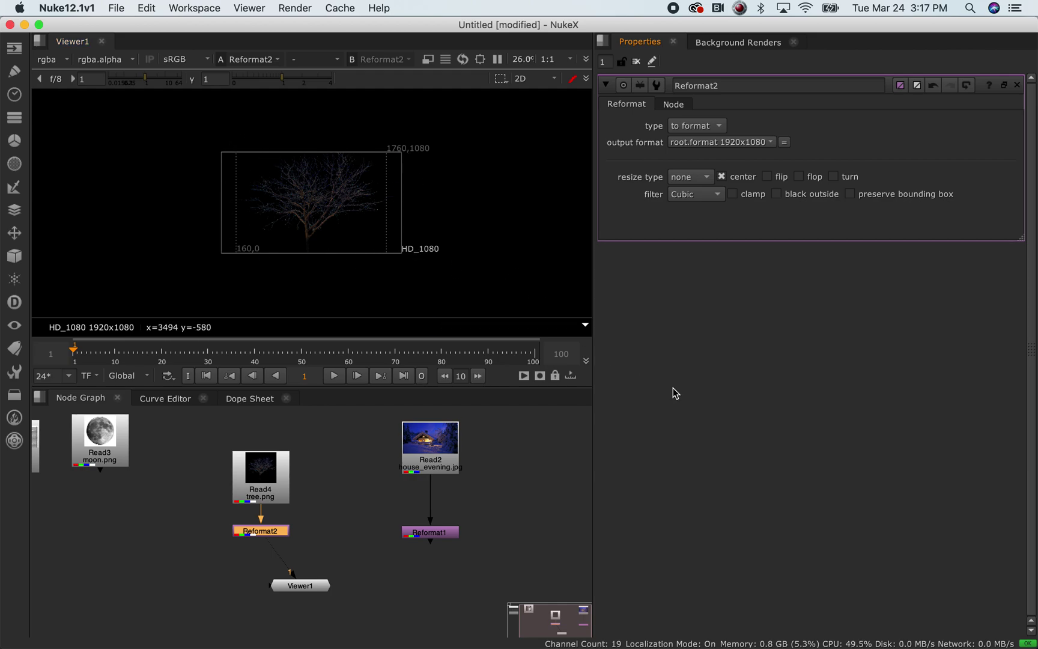
Show project settings, select the tree nodes, and confirm Reformat2's resize stays none
{"action": "key", "text": "s"}
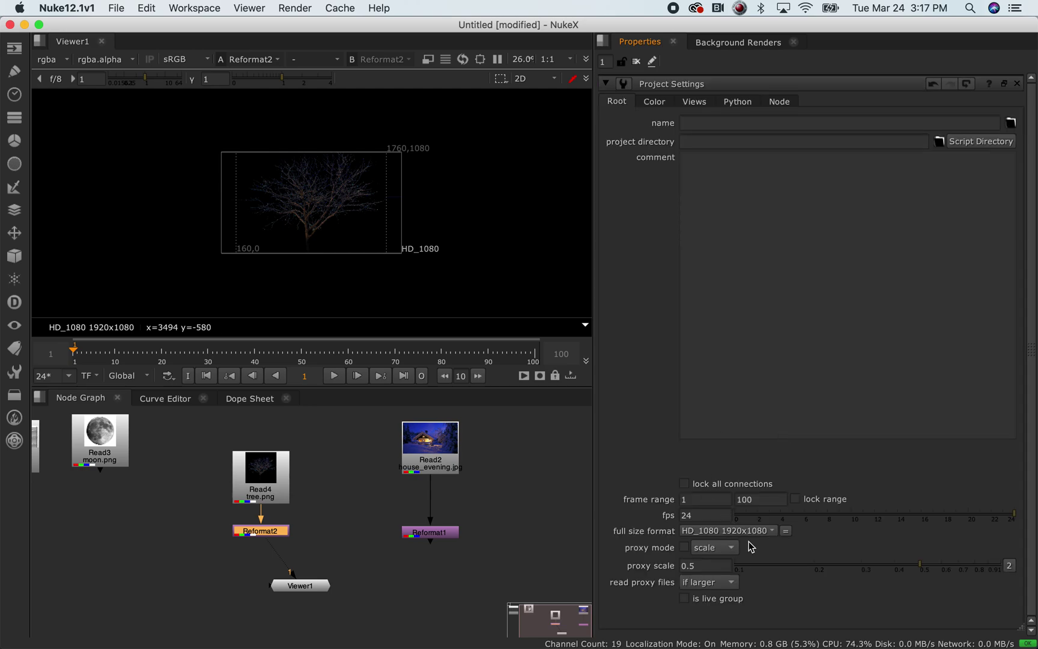
{"action": "left_click_drag", "start_coordinate": [478, 507], "coordinate": [365, 568]}
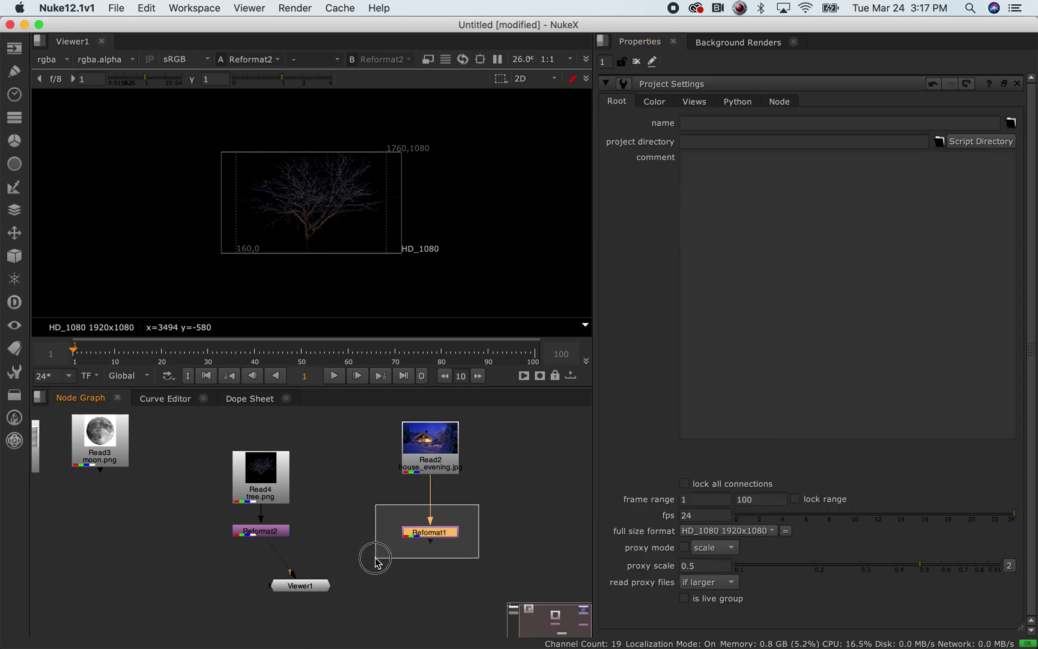
{"action": "left_click_drag", "start_coordinate": [325, 498], "coordinate": [218, 550]}
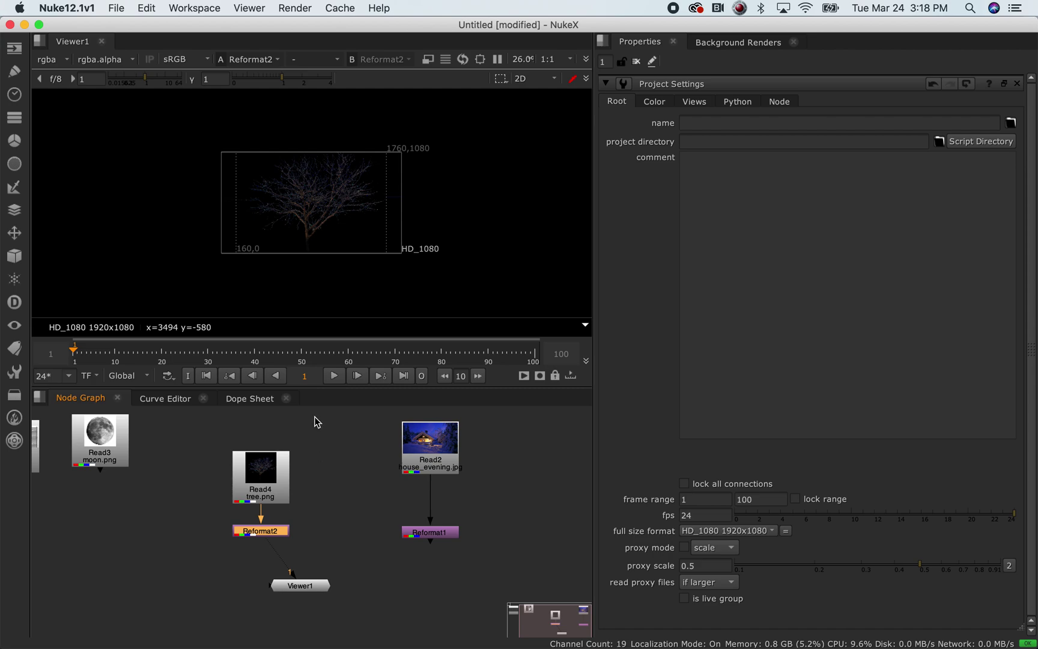
{"action": "left_click_drag", "start_coordinate": [325, 429], "coordinate": [190, 568]}
{"action": "double_click", "coordinate": [282, 529]}
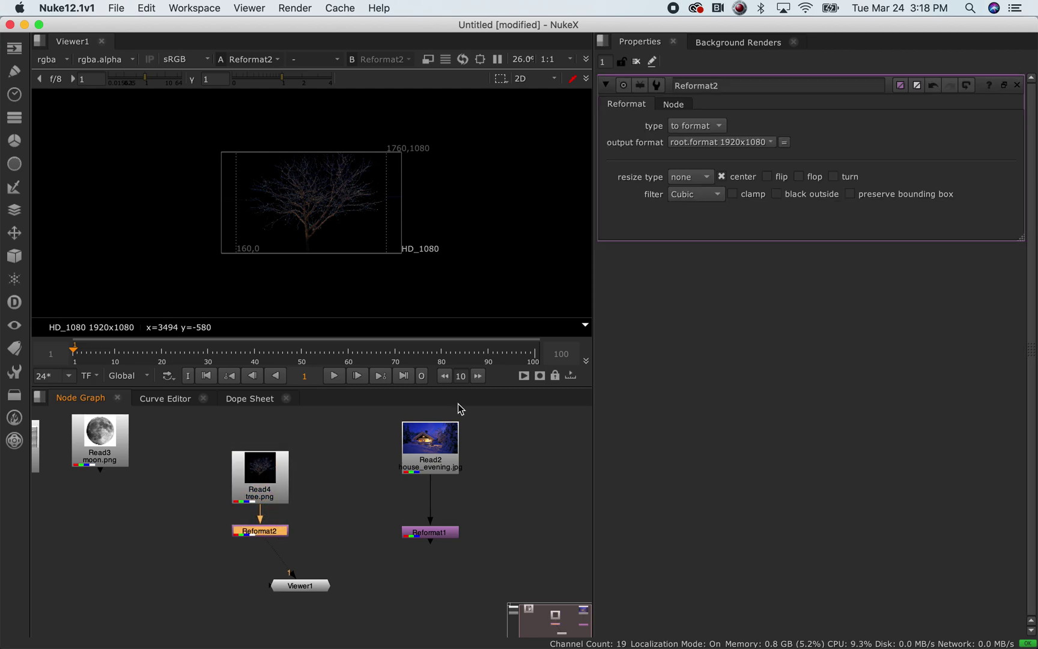
{"action": "left_click", "coordinate": [706, 179]}
{"action": "left_click", "coordinate": [702, 176]}
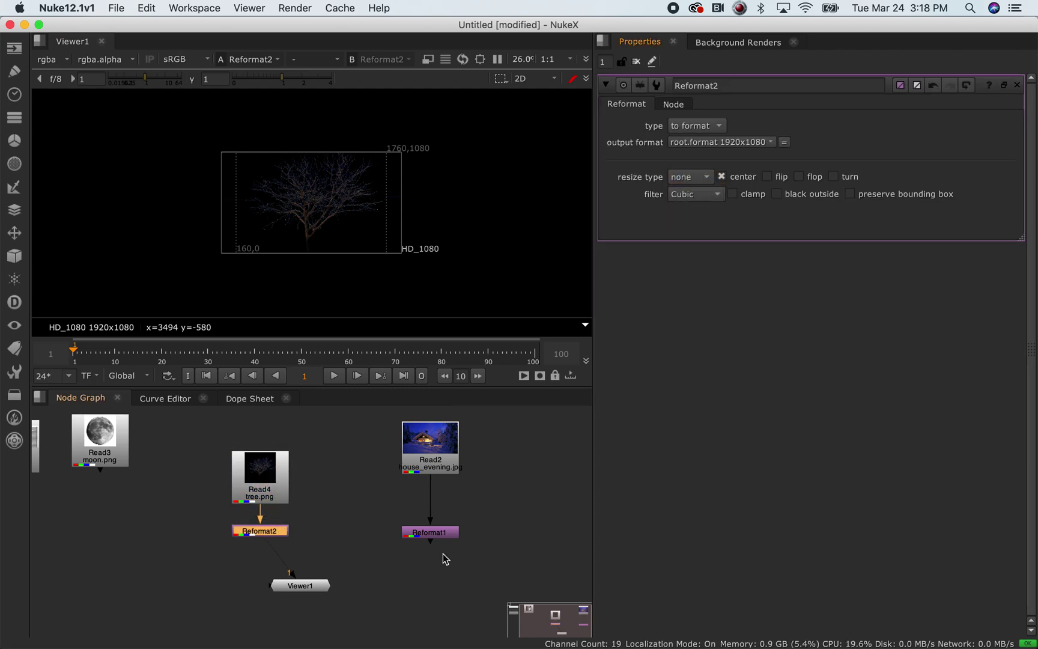
{"action": "left_click", "coordinate": [324, 610]}
Move the tree Read and Reformat2 up and right, with Reformat2 below
{"action": "left_click_drag", "start_coordinate": [315, 451], "coordinate": [168, 584]}
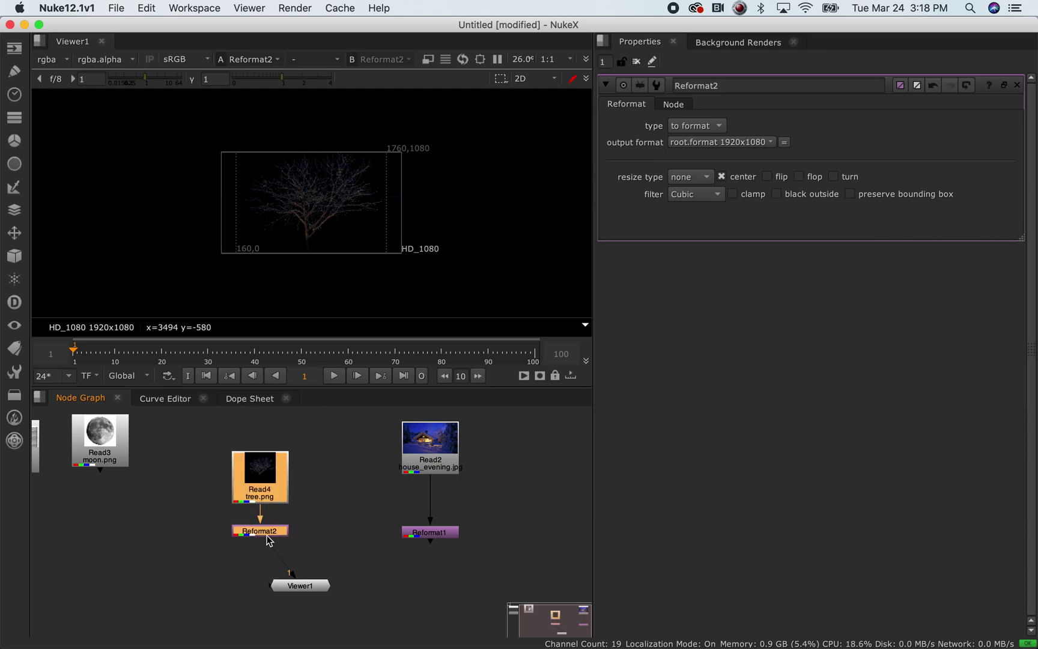
{"action": "mouse_move", "coordinate": [315, 430]}
{"action": "left_mouse_down"}
{"action": "mouse_move", "coordinate": [235, 552]}
{"action": "mouse_move", "coordinate": [270, 501]}
{"action": "mouse_move", "coordinate": [285, 535]}
{"action": "left_mouse_up"}
{"action": "left_click", "coordinate": [341, 538]}
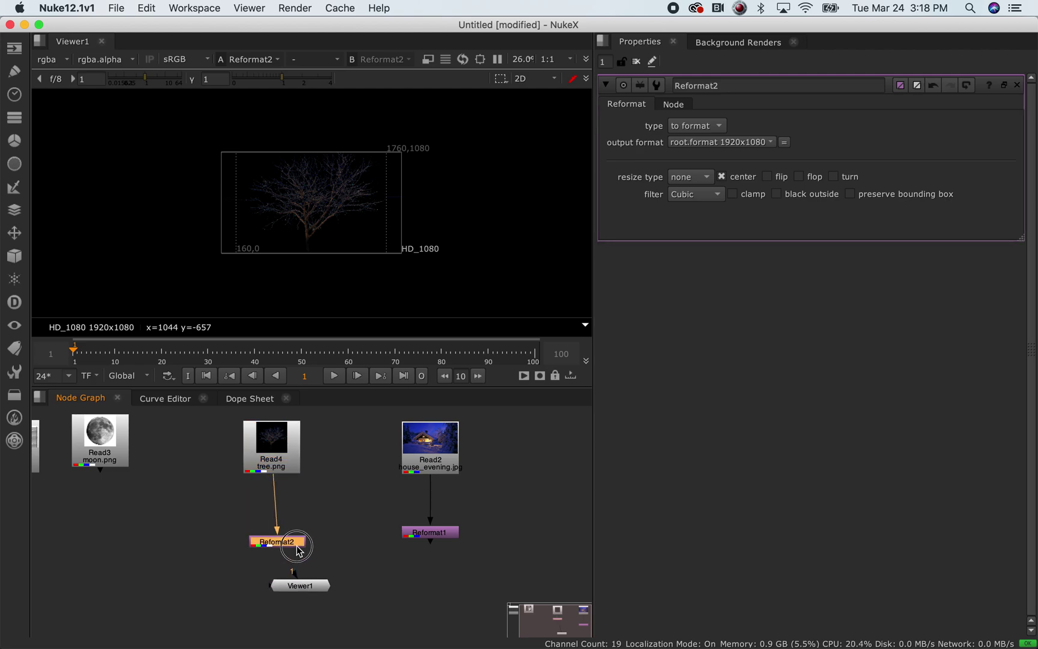
{"action": "left_click", "coordinate": [282, 454]}
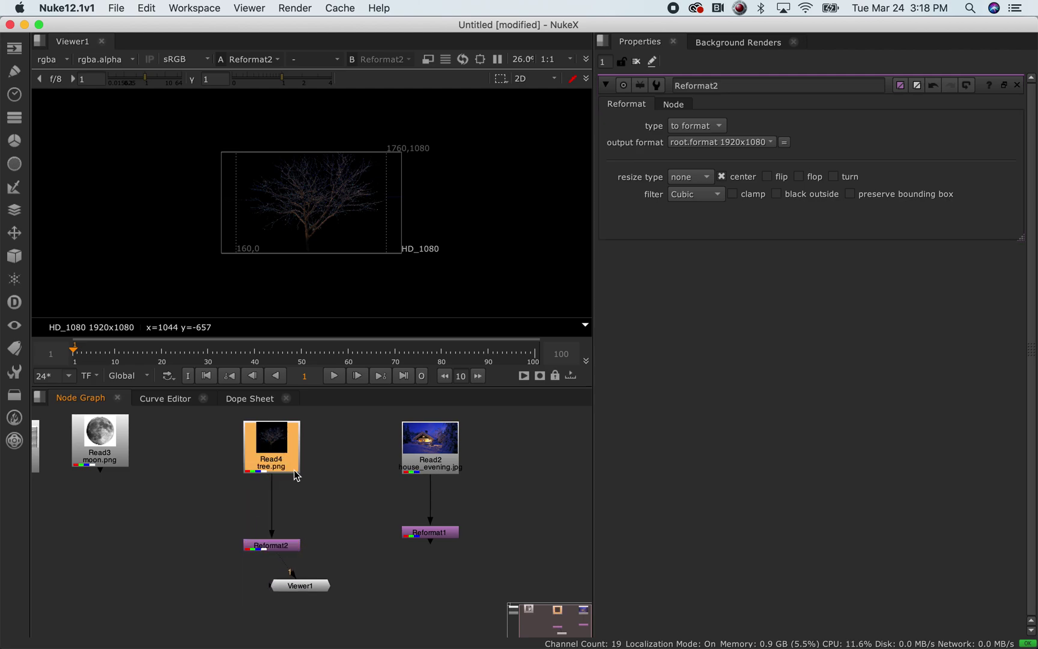
Rename Reformat2 to Reformat_Crop and reselect the tree Read node
{"action": "left_click", "coordinate": [277, 550]}
{"action": "left_click", "coordinate": [750, 86]}
{"action": "key", "text": "BackSpace"}
{"action": "type", "text": "_Crop"}
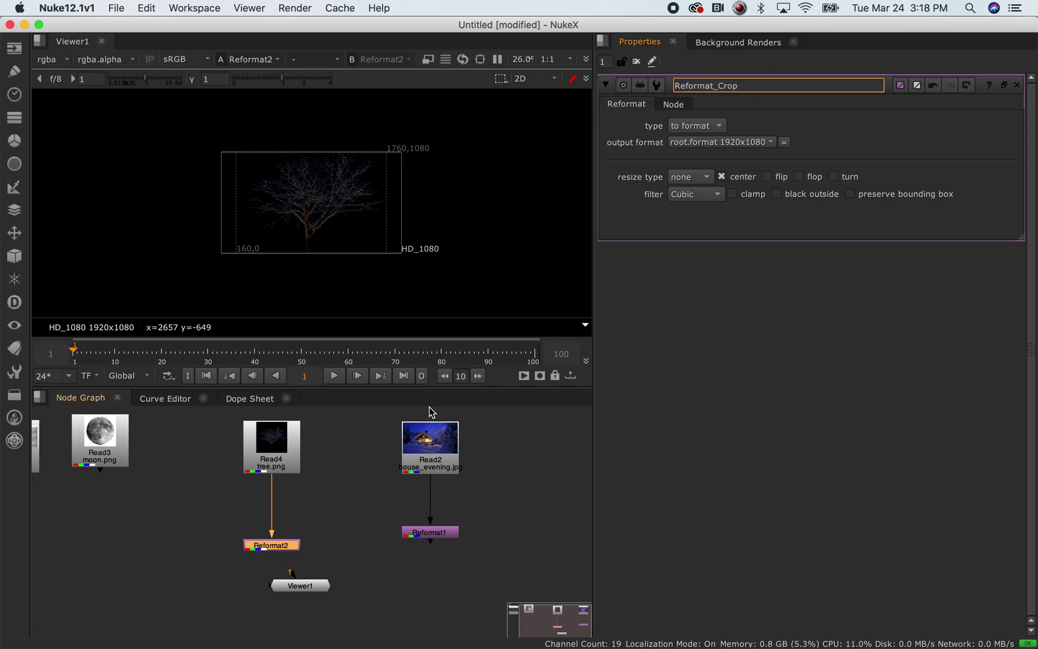
{"action": "left_click", "coordinate": [383, 473]}
{"action": "left_click", "coordinate": [279, 456]}
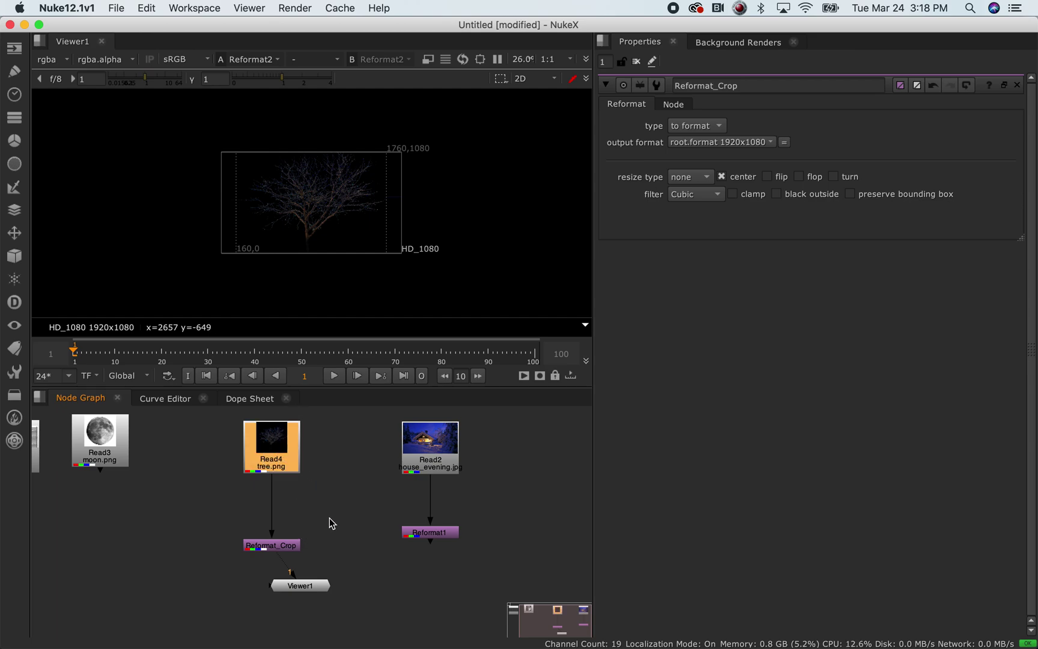
{"action": "key", "text": "Tab"}
{"action": "type", "text": "transfo"}
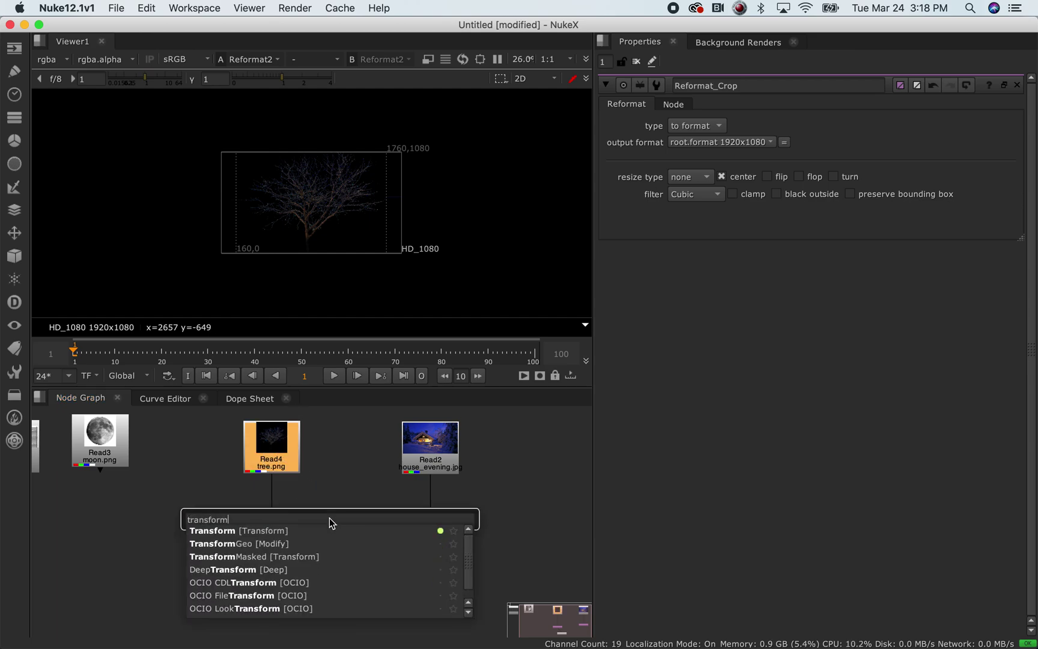
Insert a Transform node between the tree Read and Reformat_Crop and show its settings
{"action": "key", "text": "Return"}
{"action": "left_click", "coordinate": [278, 497]}
{"action": "left_click_drag", "start_coordinate": [278, 491], "coordinate": [278, 499]}
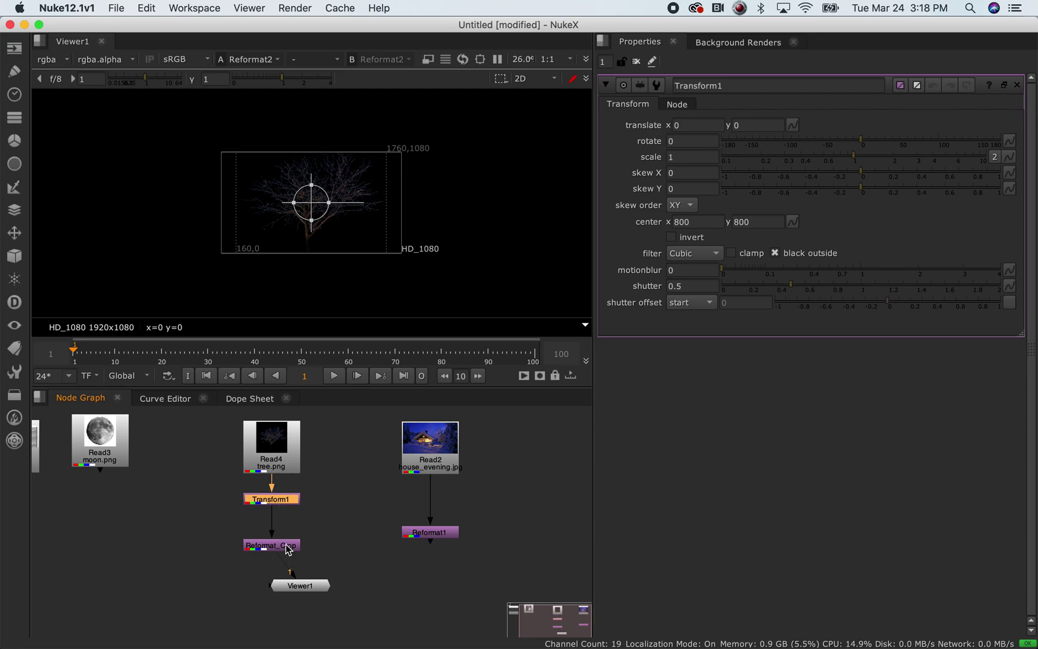
{"action": "left_click_drag", "start_coordinate": [275, 545], "coordinate": [289, 537]}
{"action": "left_click_drag", "start_coordinate": [322, 416], "coordinate": [214, 513]}
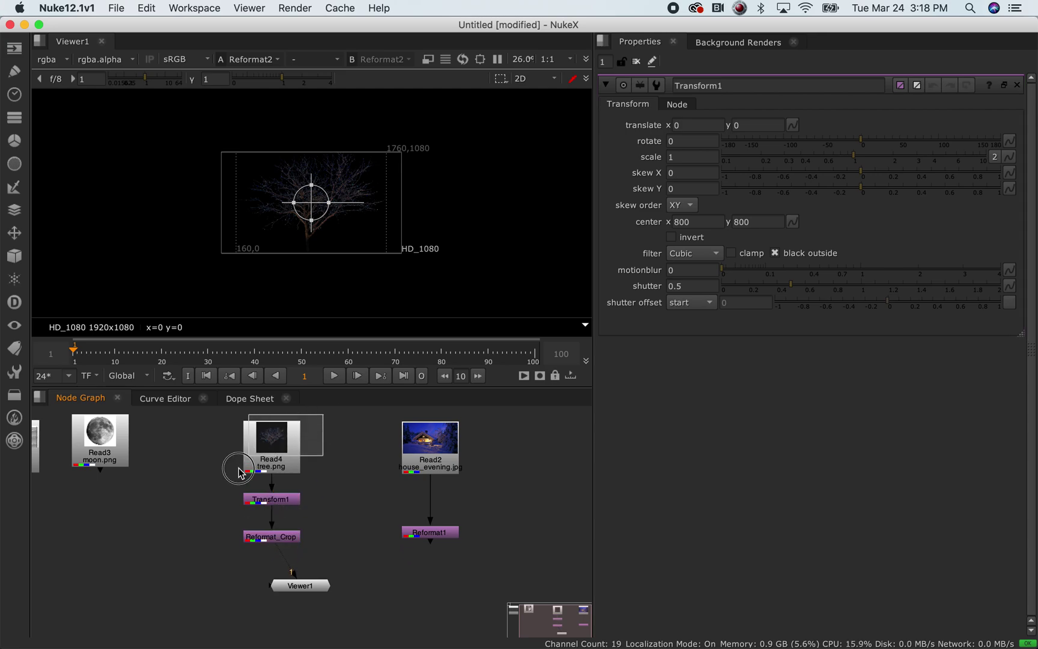
{"action": "left_click", "coordinate": [278, 542]}
{"action": "left_click", "coordinate": [292, 500]}
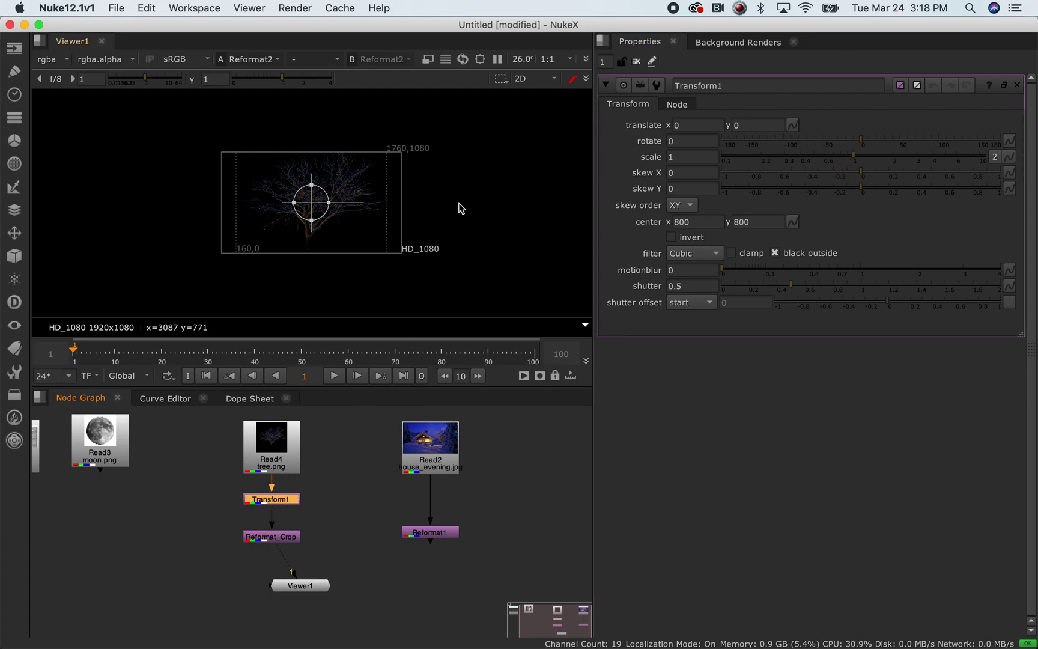
Try moving the tree in the Viewer, then detach the tree Read to view the original
{"action": "mouse_move", "coordinate": [310, 200]}
{"action": "left_mouse_down"}
{"action": "mouse_move", "coordinate": [246, 220]}
{"action": "mouse_move", "coordinate": [268, 155]}
{"action": "mouse_move", "coordinate": [283, 221]}
{"action": "left_mouse_up"}
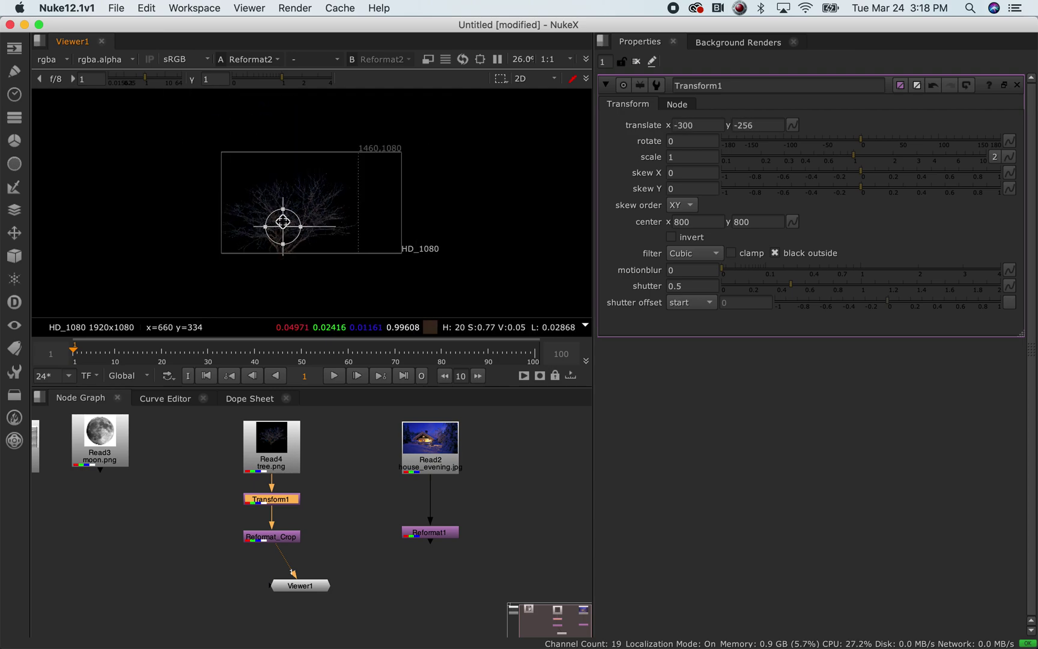
{"action": "left_click_drag", "start_coordinate": [283, 221], "coordinate": [308, 204]}
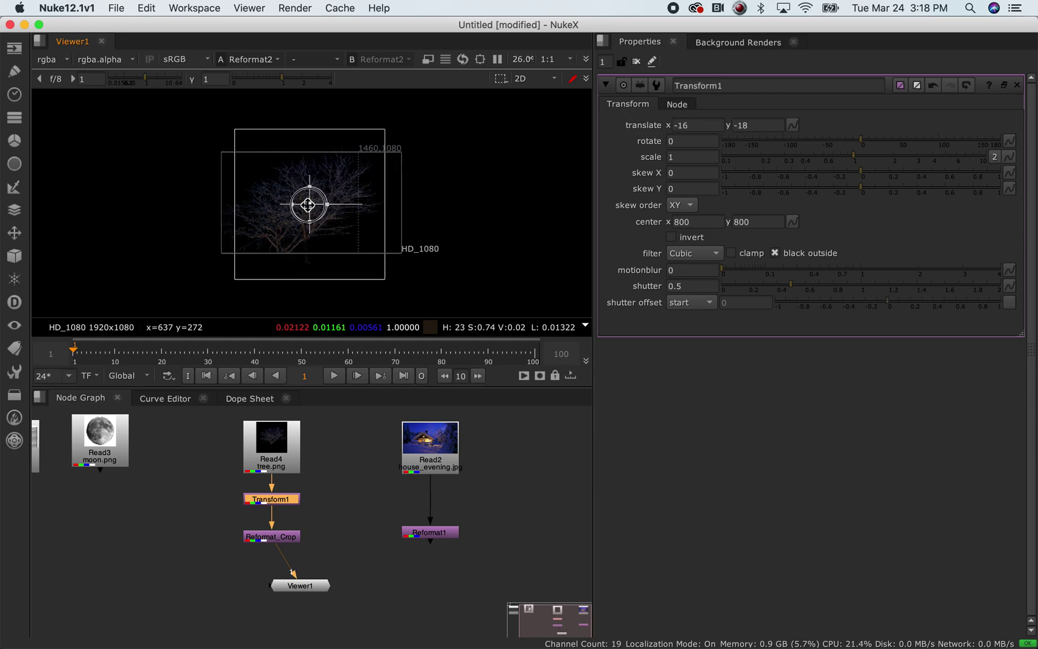
{"action": "mouse_move", "coordinate": [308, 204]}
{"action": "left_mouse_down"}
{"action": "mouse_move", "coordinate": [237, 244]}
{"action": "mouse_move", "coordinate": [436, 162]}
{"action": "left_mouse_up"}
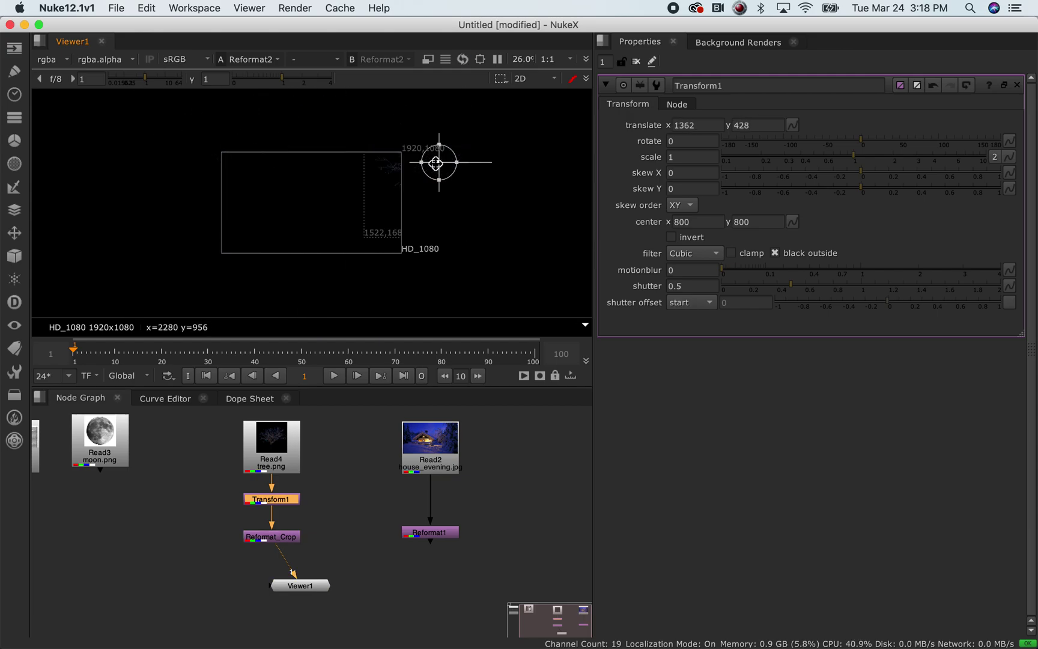
{"action": "left_click_drag", "start_coordinate": [342, 484], "coordinate": [203, 558]}
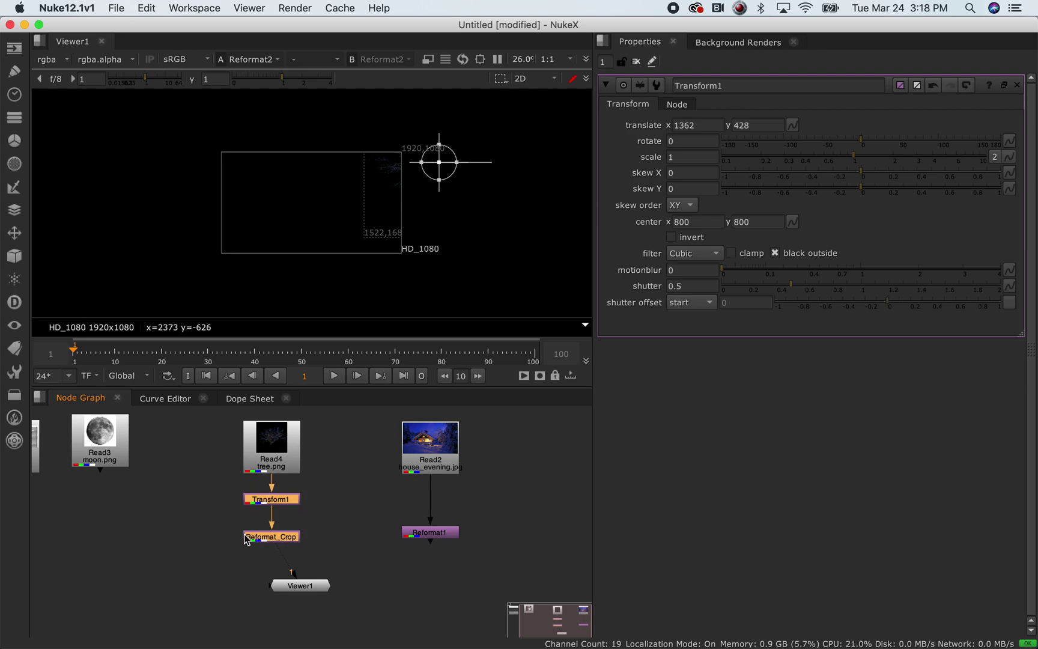
{"action": "left_click", "coordinate": [203, 567]}
{"action": "left_click_drag", "start_coordinate": [271, 443], "coordinate": [328, 433]}
{"action": "key", "text": "1"}
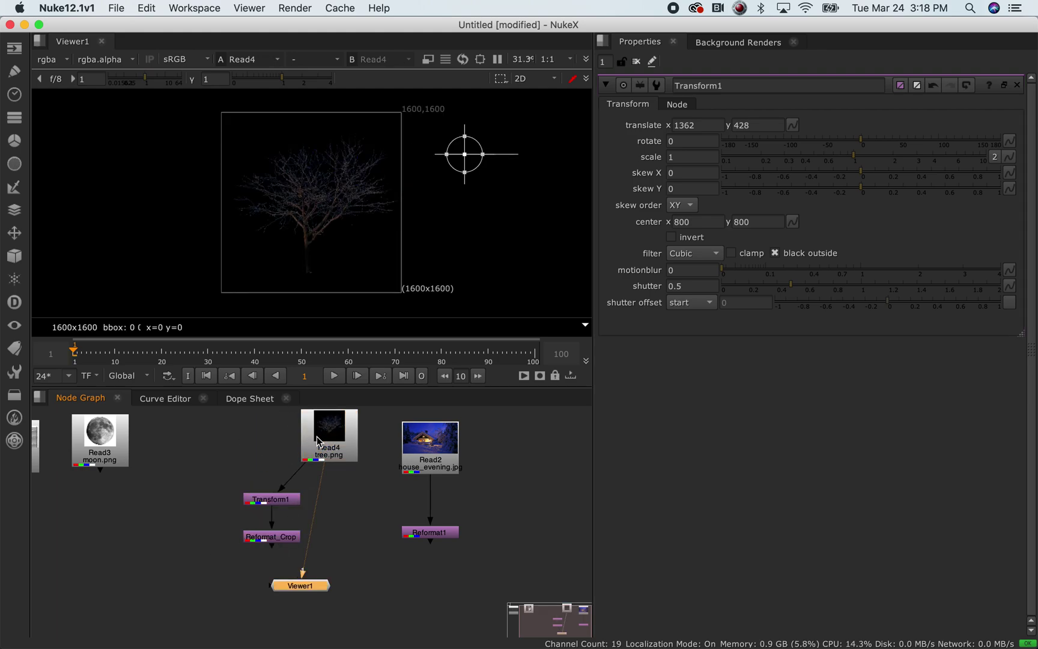
Undo a position nudge, reconnect the tree Read above Transform1, and view Reformat_Crop
{"action": "left_click_drag", "start_coordinate": [473, 150], "coordinate": [459, 174]}
{"action": "key", "text": "super+z"}
{"action": "left_click_drag", "start_coordinate": [328, 434], "coordinate": [285, 426]}
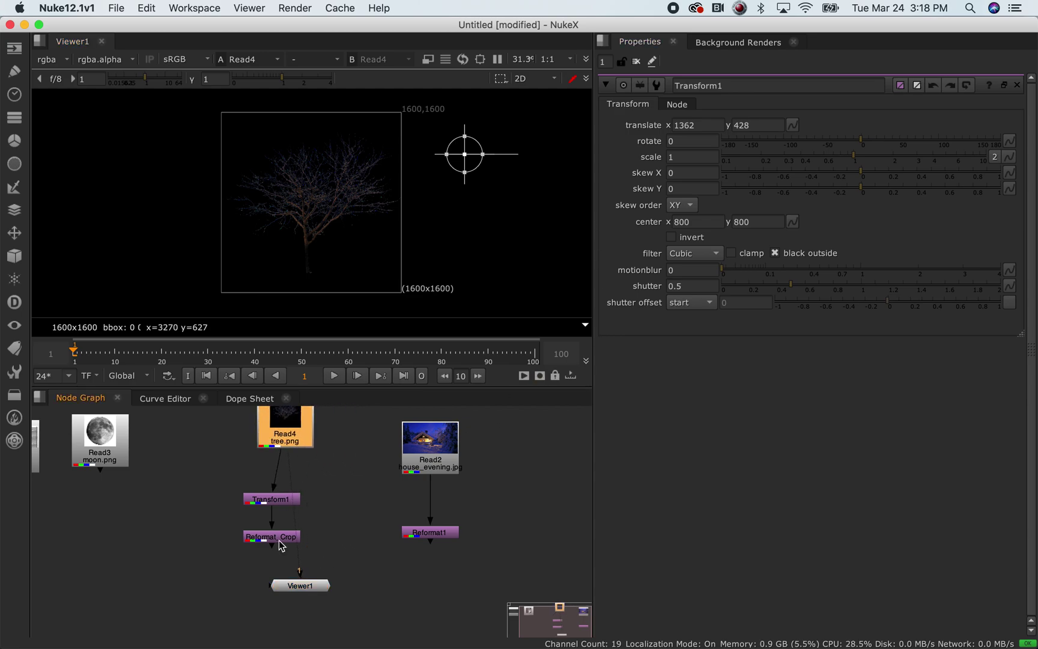
{"action": "left_click", "coordinate": [271, 536]}
{"action": "key", "text": "1"}
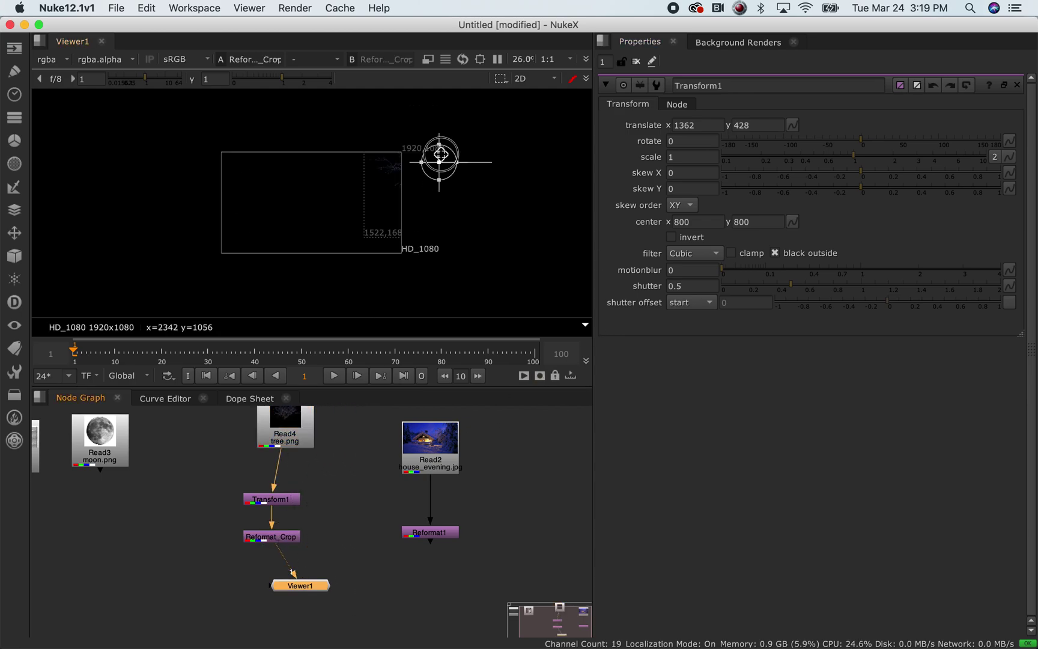
Scale the tree to 0.5, translate it to -512,-132, and lower Viewer1
{"action": "left_click_drag", "start_coordinate": [439, 162], "coordinate": [290, 211]}
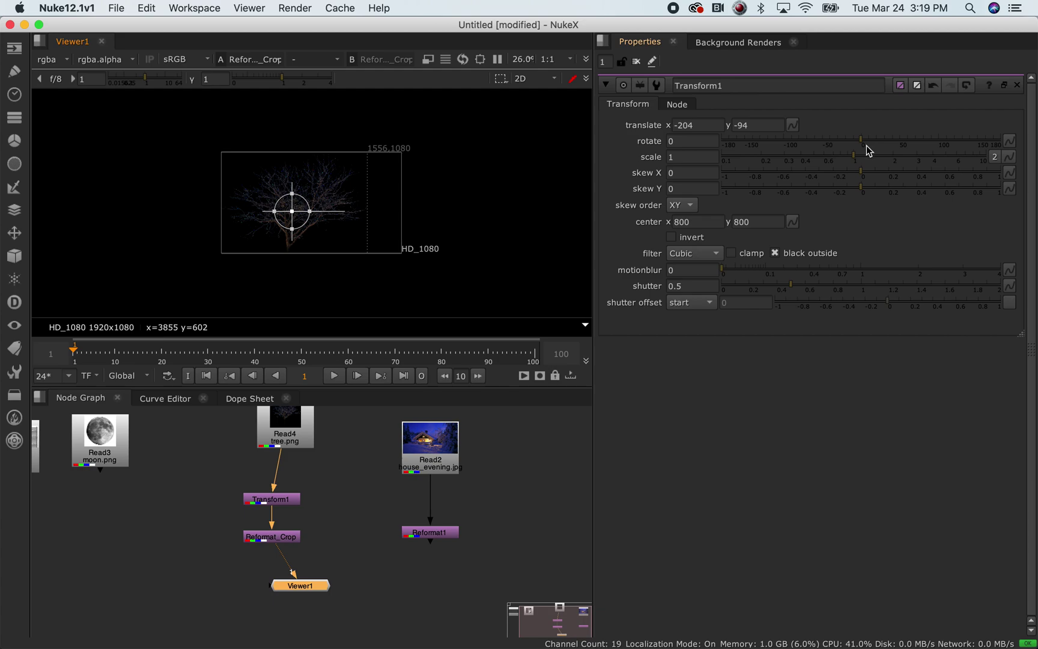
{"action": "left_click_drag", "start_coordinate": [861, 158], "coordinate": [814, 159]}
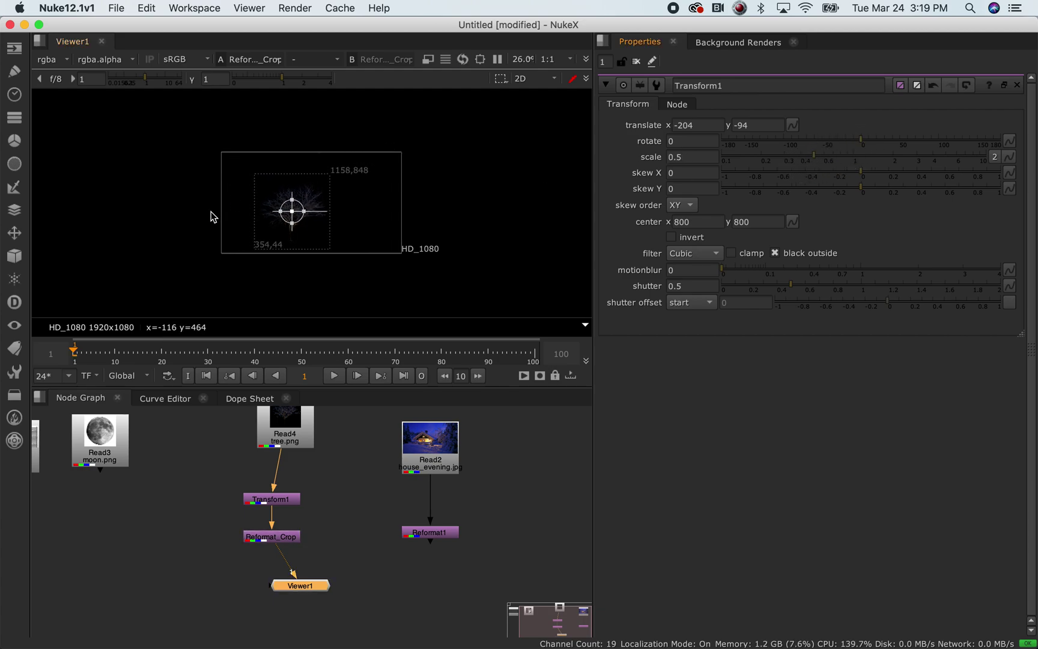
{"action": "left_click_drag", "start_coordinate": [291, 211], "coordinate": [263, 214]}
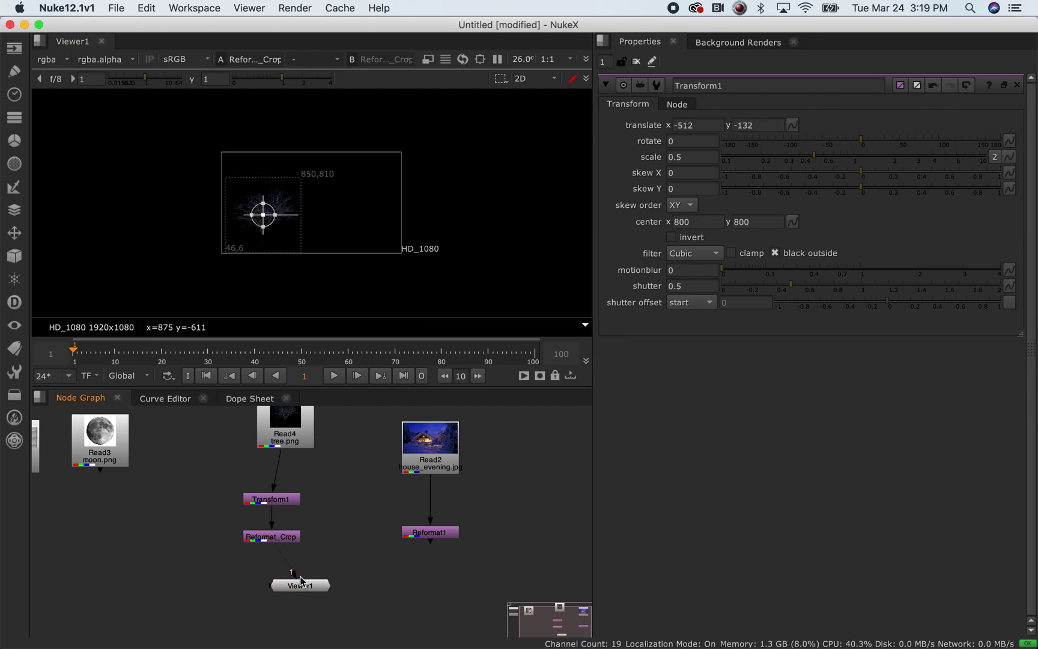
{"action": "left_click_drag", "start_coordinate": [299, 579], "coordinate": [306, 630]}
{"action": "left_click", "coordinate": [270, 534]}
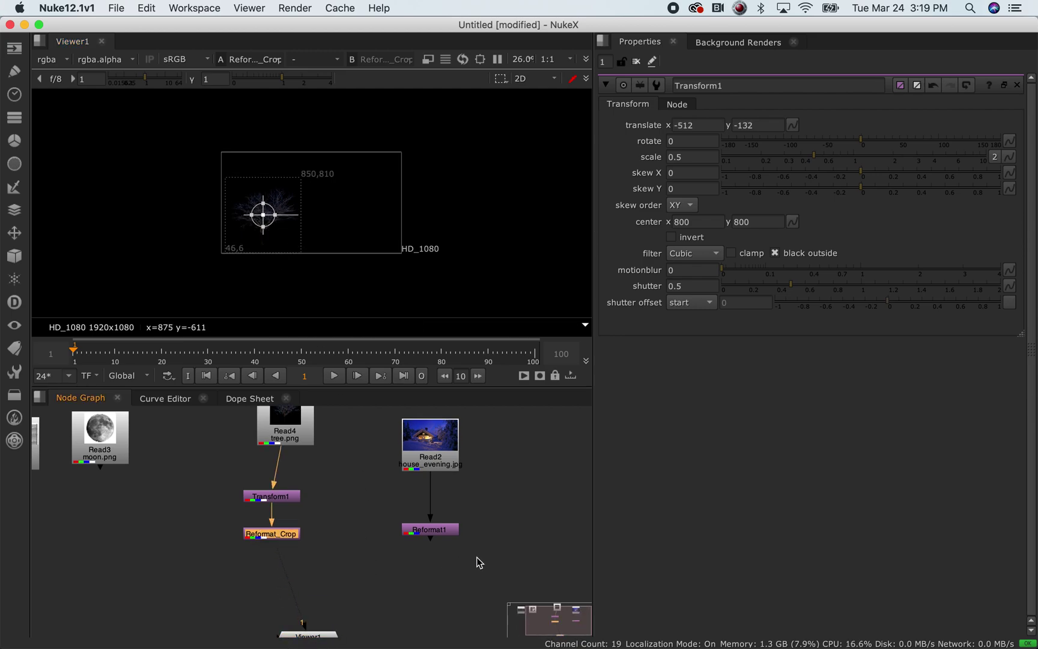
{"action": "left_click", "coordinate": [435, 532]}
Merge Reformat_Crop over Reformat1 with a new Merge1 node placed lower in the graph
{"action": "key", "text": "Tab"}
{"action": "type", "text": "merge"}
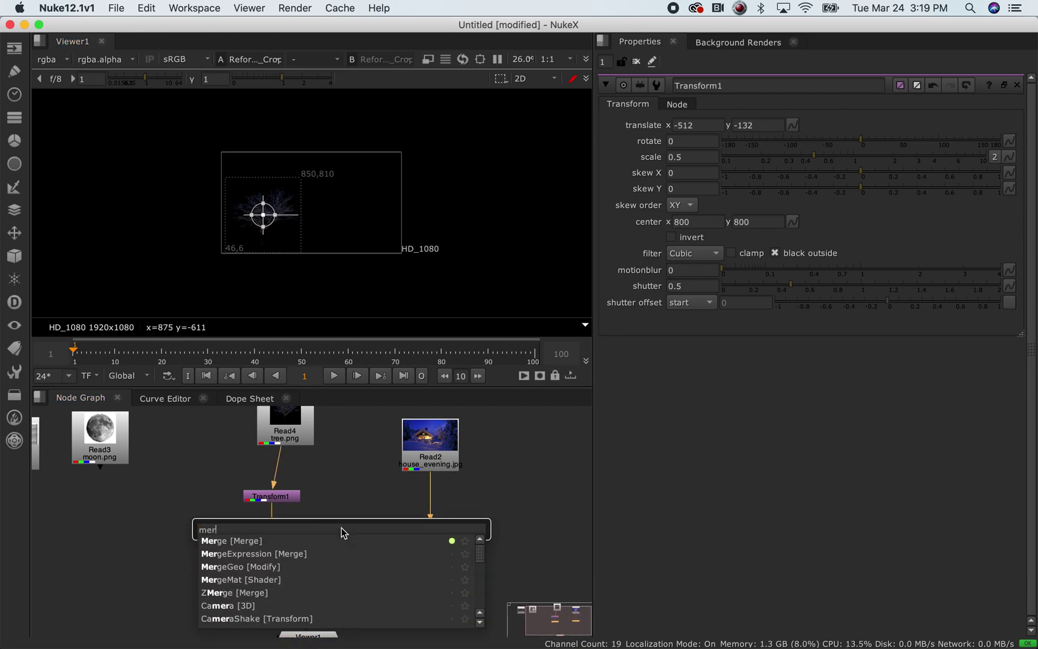
{"action": "key", "text": "Return"}
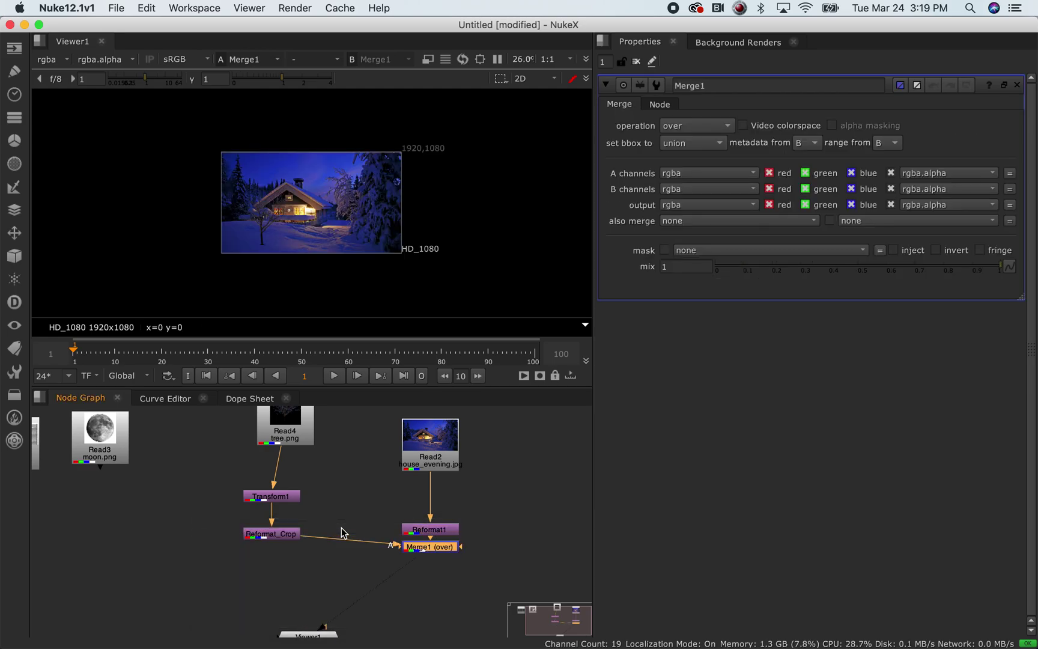
{"action": "scroll", "coordinate": [276, 174], "scroll_direction": "up", "scroll_amount": 5}
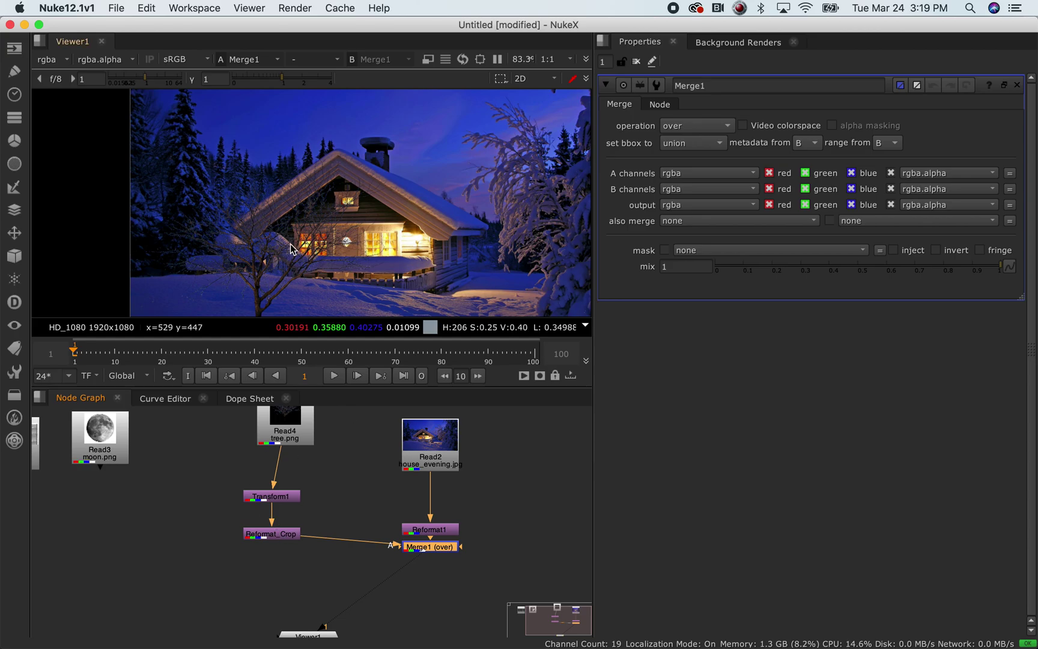
{"action": "scroll", "coordinate": [295, 223], "scroll_direction": "up", "scroll_amount": 3}
{"action": "scroll", "coordinate": [295, 223], "scroll_direction": "up", "scroll_amount": 2}
{"action": "scroll", "coordinate": [295, 223], "scroll_direction": "down", "scroll_amount": 3}
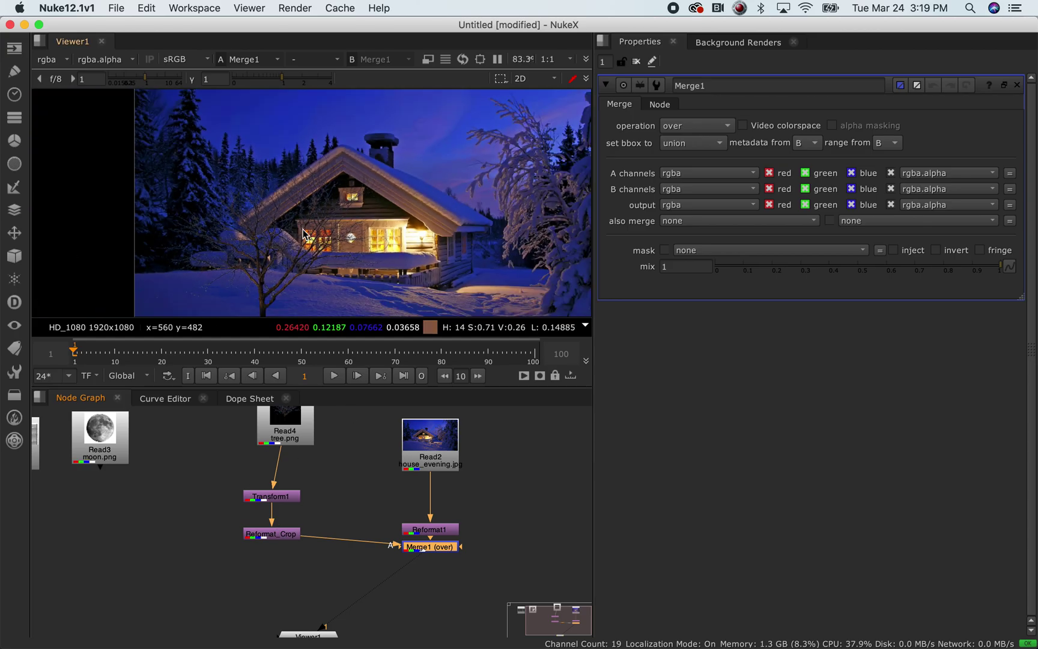
{"action": "scroll", "coordinate": [295, 223], "scroll_direction": "down", "scroll_amount": 2}
{"action": "scroll", "coordinate": [317, 253], "scroll_direction": "down", "scroll_amount": 2}
{"action": "scroll", "coordinate": [260, 201], "scroll_direction": "down", "scroll_amount": 1}
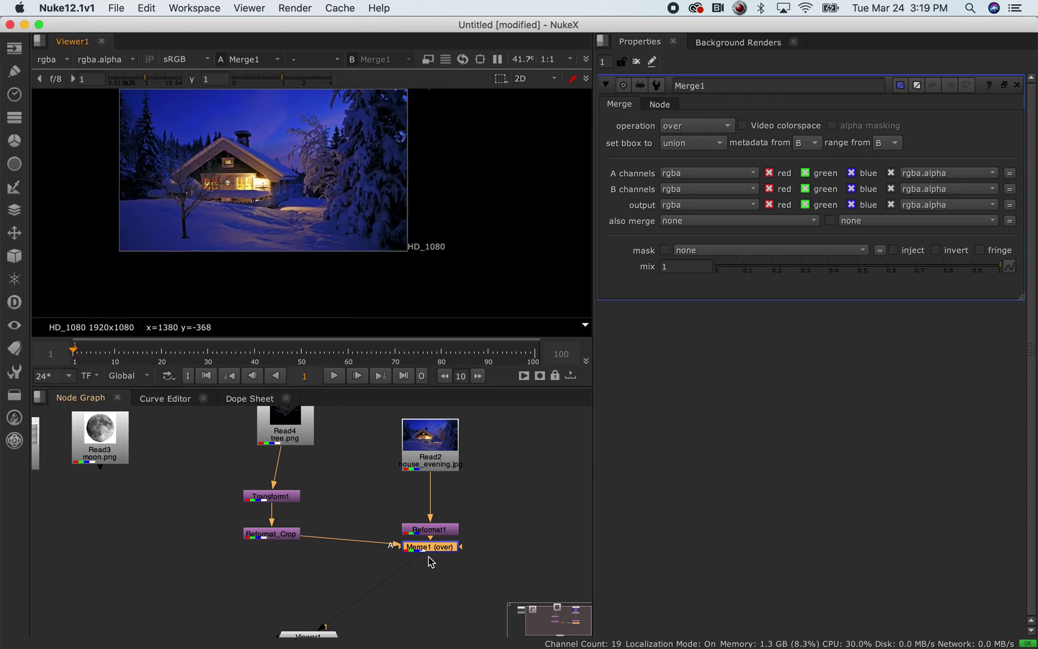
{"action": "left_click_drag", "start_coordinate": [432, 548], "coordinate": [347, 579]}
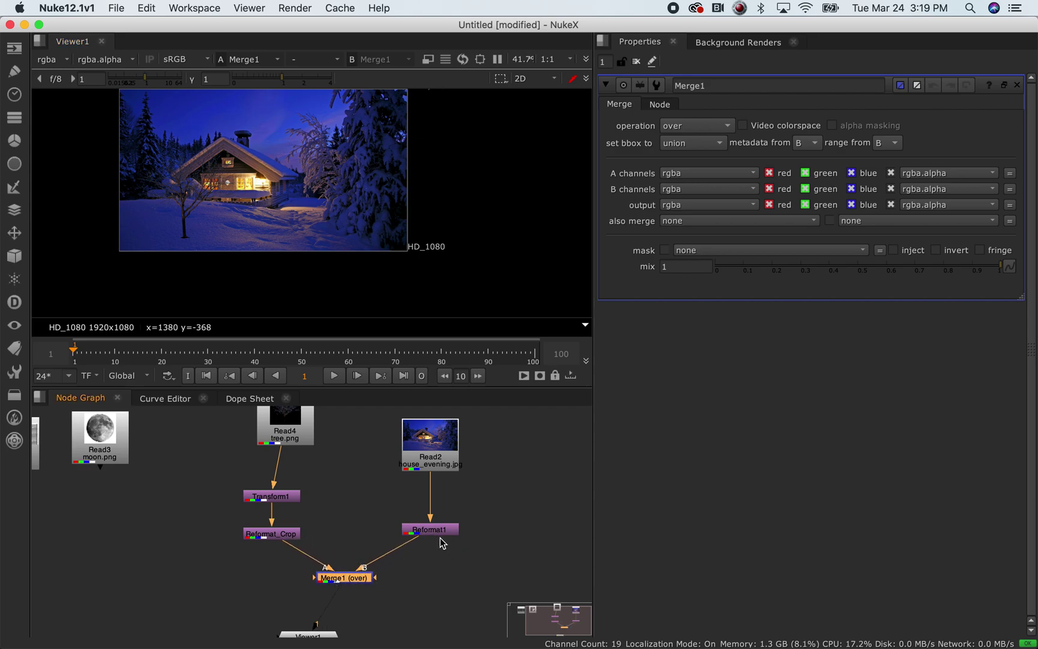
{"action": "left_click", "coordinate": [439, 551]}
Rearrange the Reformat and tree Read nodes, frame the graph, and open Project Settings
{"action": "left_click_drag", "start_coordinate": [288, 533], "coordinate": [289, 536]}
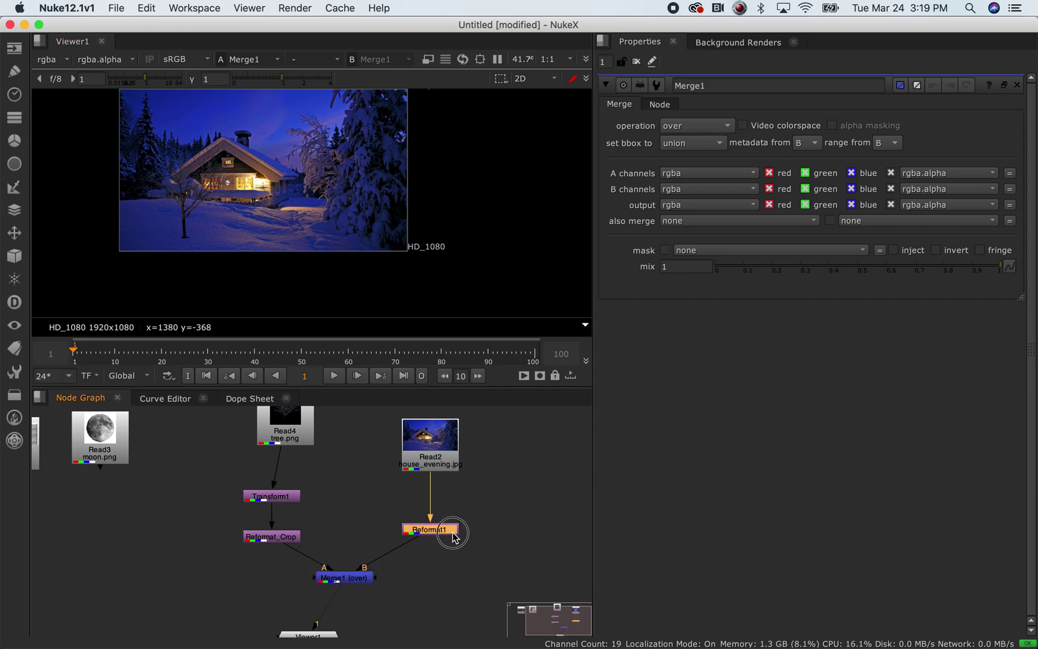
{"action": "mouse_move", "coordinate": [459, 530]}
{"action": "left_mouse_down"}
{"action": "mouse_move", "coordinate": [451, 558]}
{"action": "mouse_move", "coordinate": [459, 518]}
{"action": "left_mouse_up"}
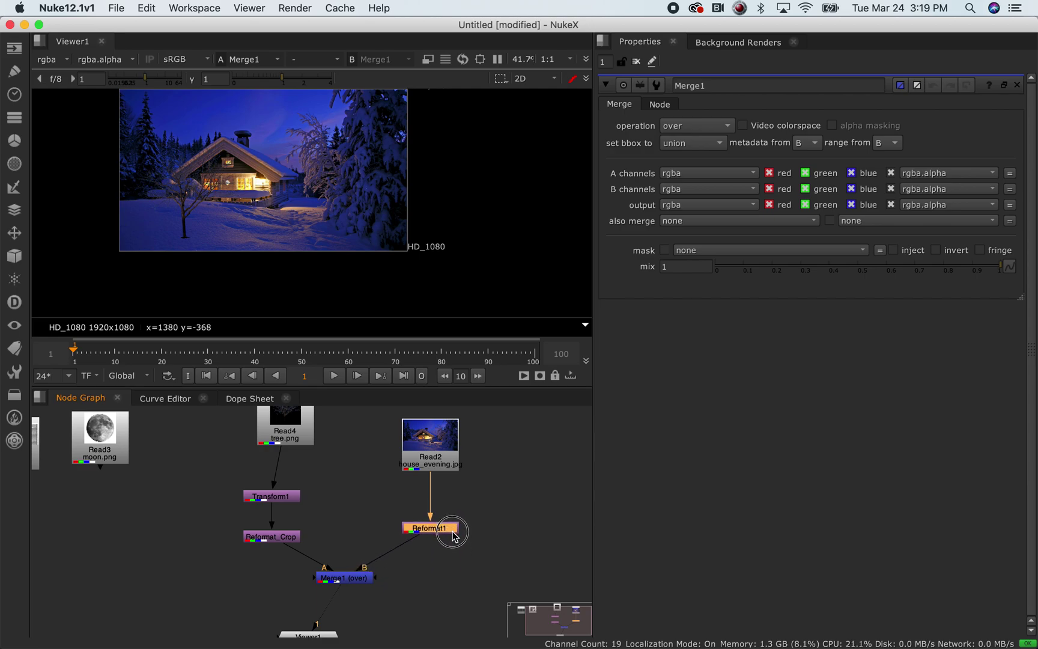
{"action": "left_click", "coordinate": [281, 538]}
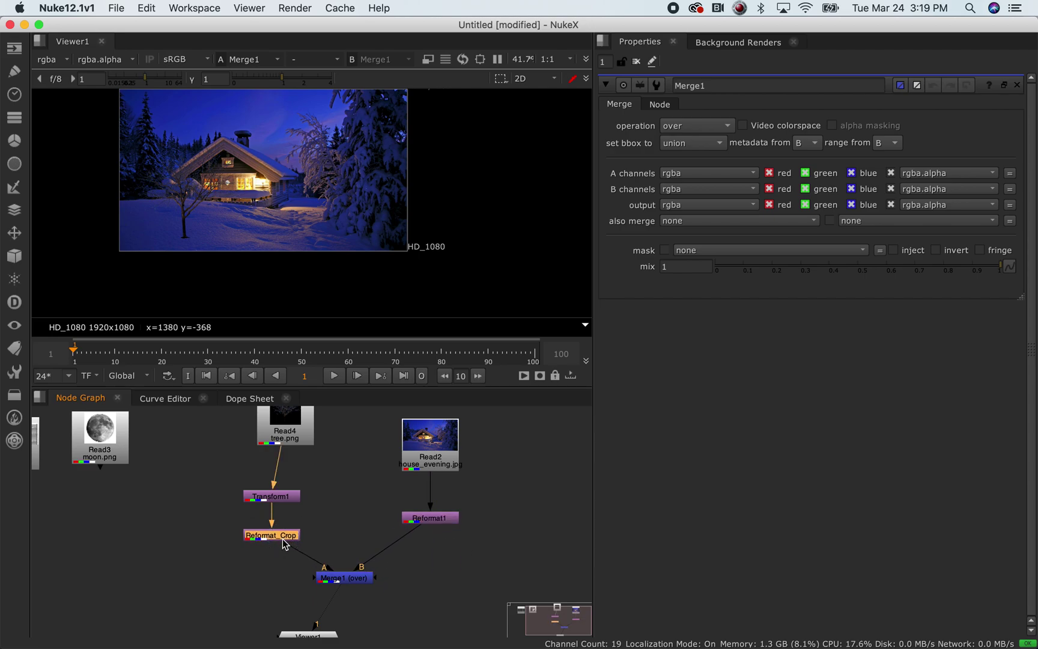
{"action": "left_click_drag", "start_coordinate": [286, 426], "coordinate": [290, 445]}
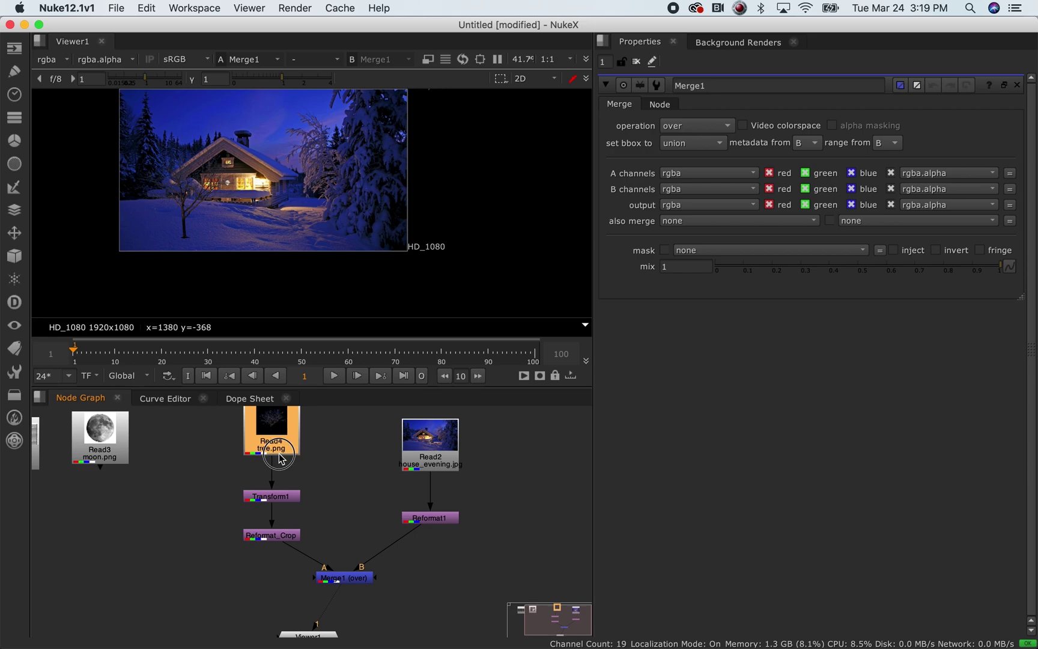
{"action": "key", "text": "f"}
{"action": "key", "text": "s"}
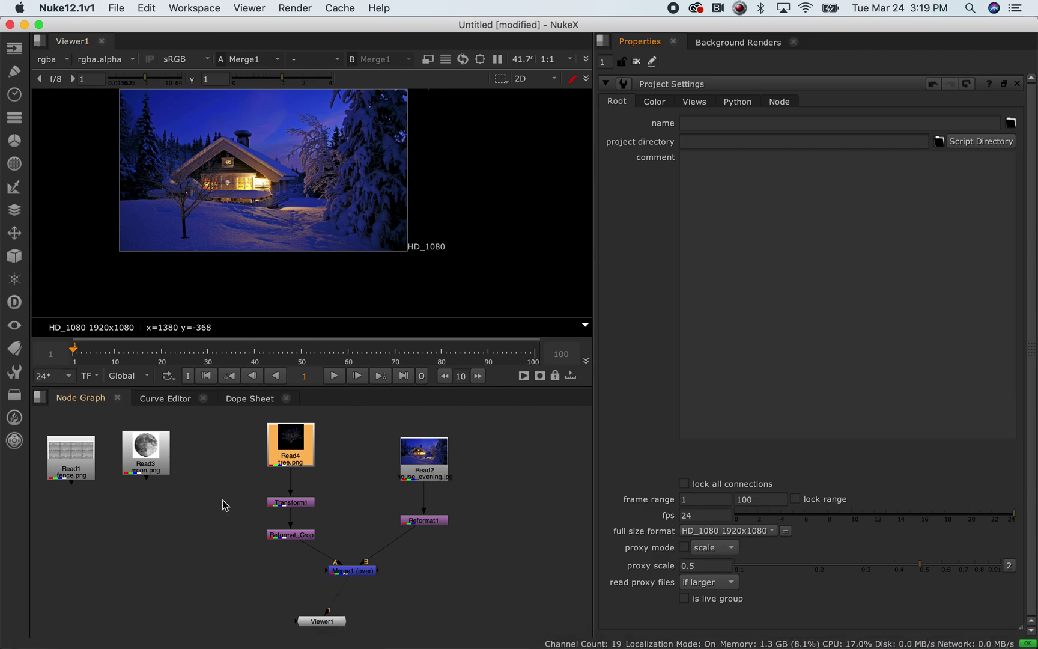
{"action": "left_click_drag", "start_coordinate": [146, 468], "coordinate": [170, 438]}
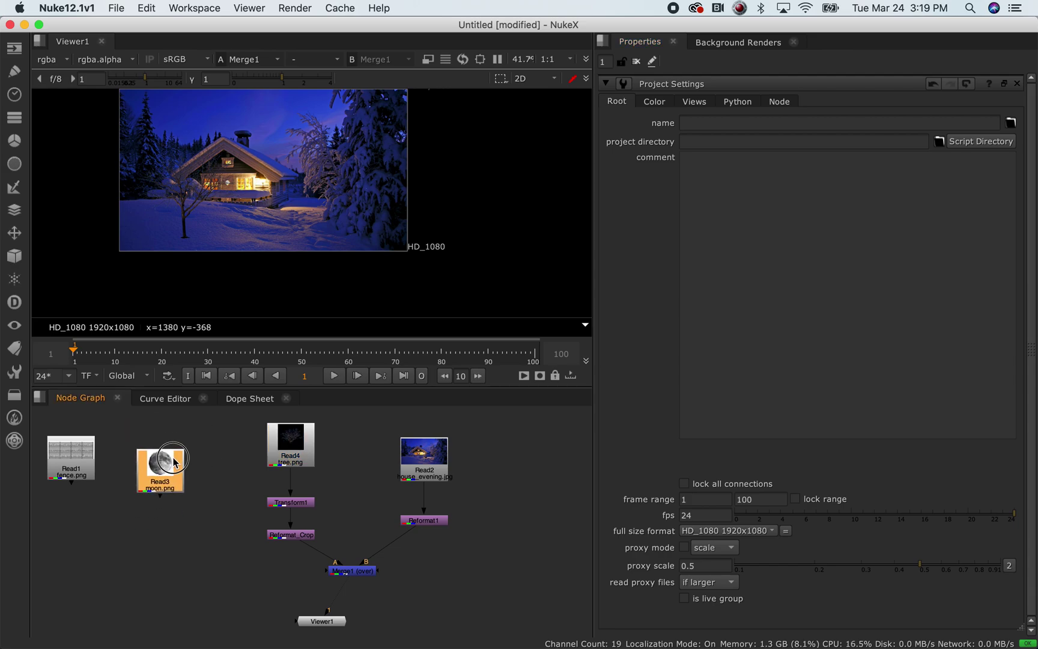
Show the moon Read in the viewer, fitted to the frame
{"action": "key", "text": "1"}
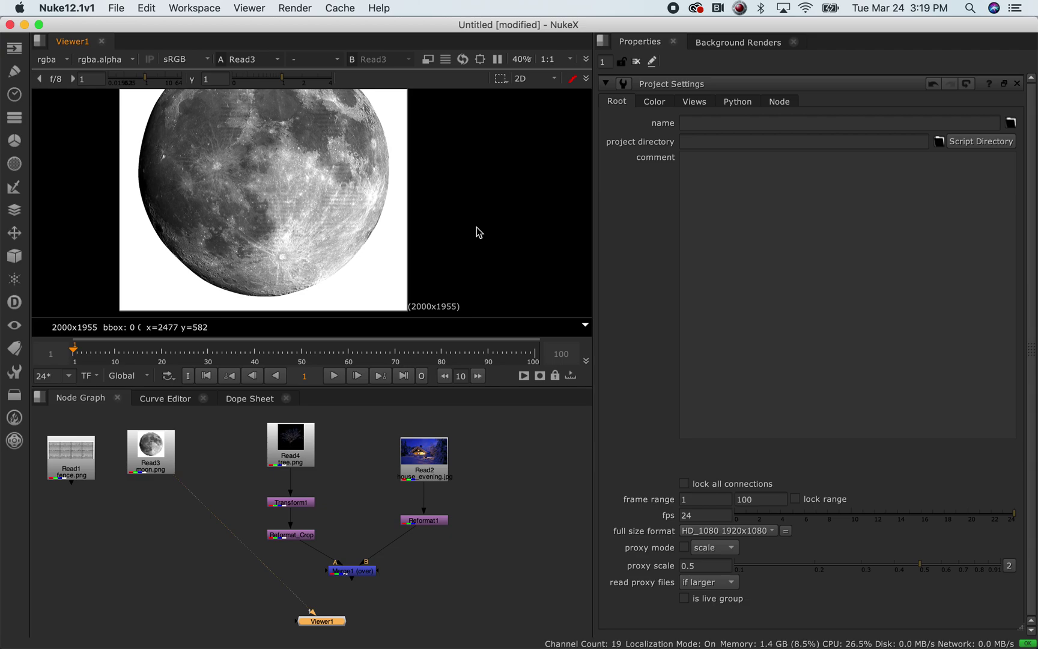
{"action": "key", "text": "f"}
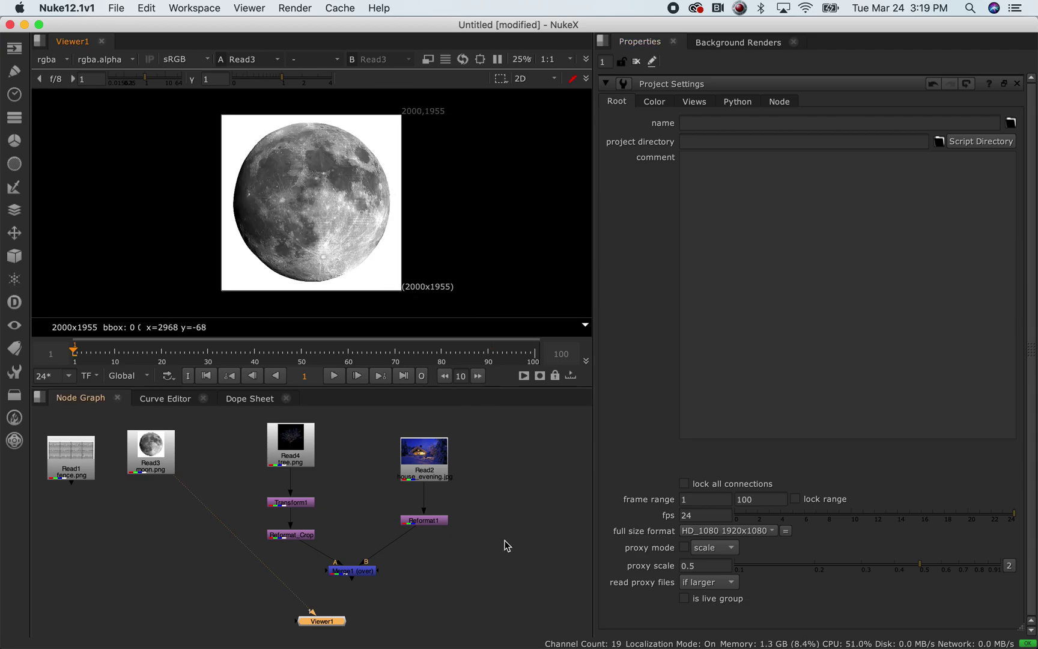
{"action": "left_click_drag", "start_coordinate": [167, 461], "coordinate": [158, 460]}
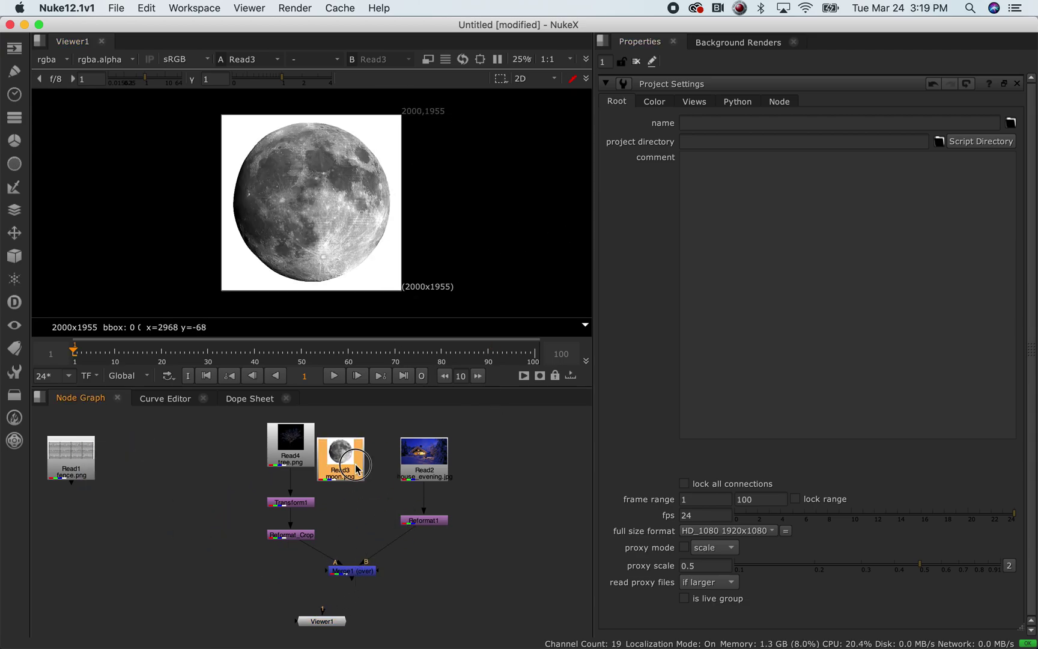
Add a Reformat2 node under the moon with resize type set to none
{"action": "key", "text": "Tab"}
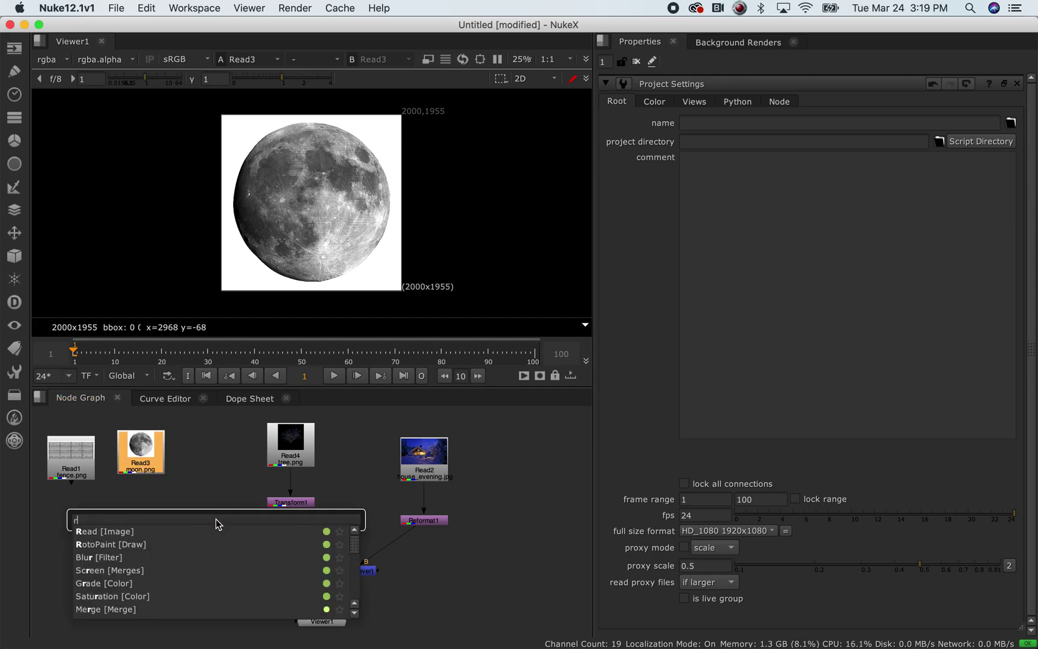
{"action": "type", "text": "reformat"}
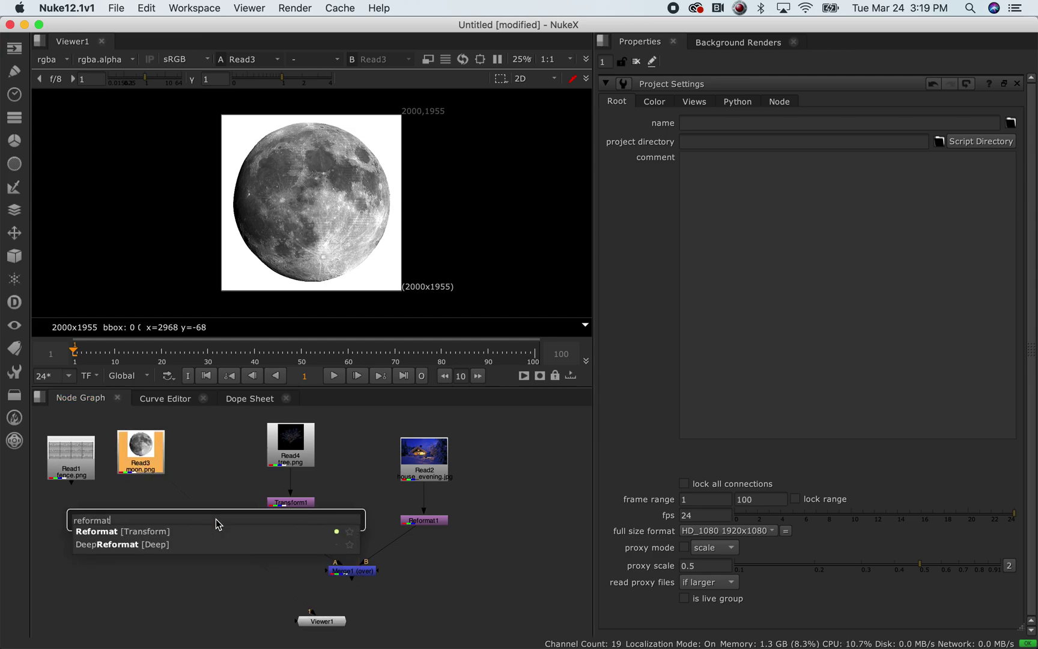
{"action": "key", "text": "Down"}
{"action": "key", "text": "Return"}
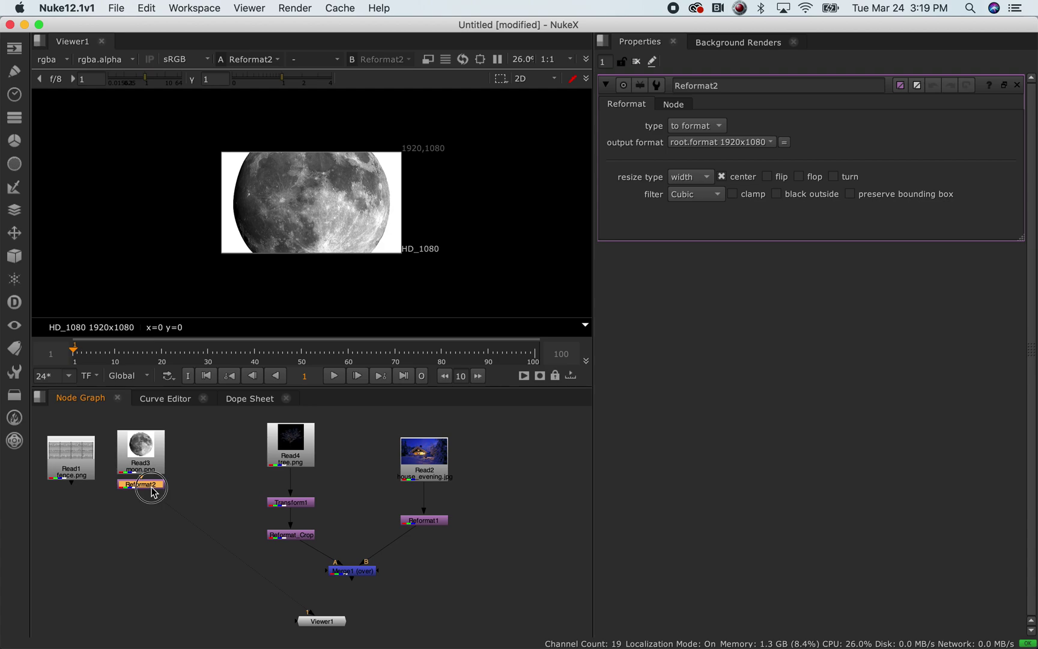
{"action": "left_click_drag", "start_coordinate": [146, 485], "coordinate": [154, 509]}
{"action": "left_click", "coordinate": [689, 177]}
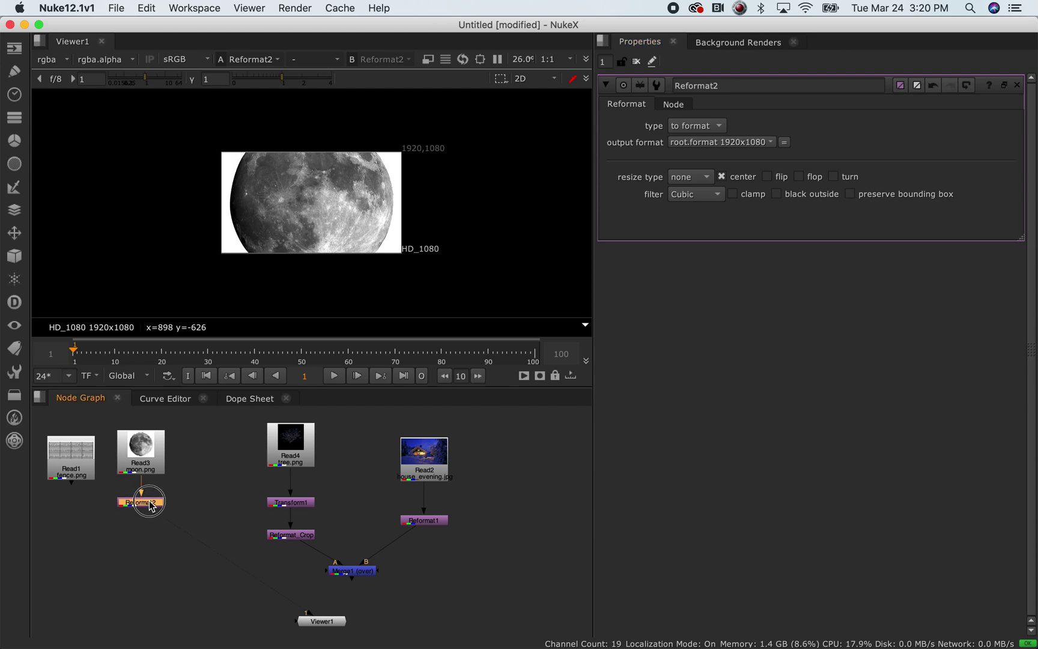
{"action": "left_click_drag", "start_coordinate": [152, 506], "coordinate": [151, 542]}
{"action": "left_click", "coordinate": [141, 452]}
Insert Transform2 under the moon, scaling it to 0.27 and translating it to -698, 200
{"action": "key", "text": "Tab"}
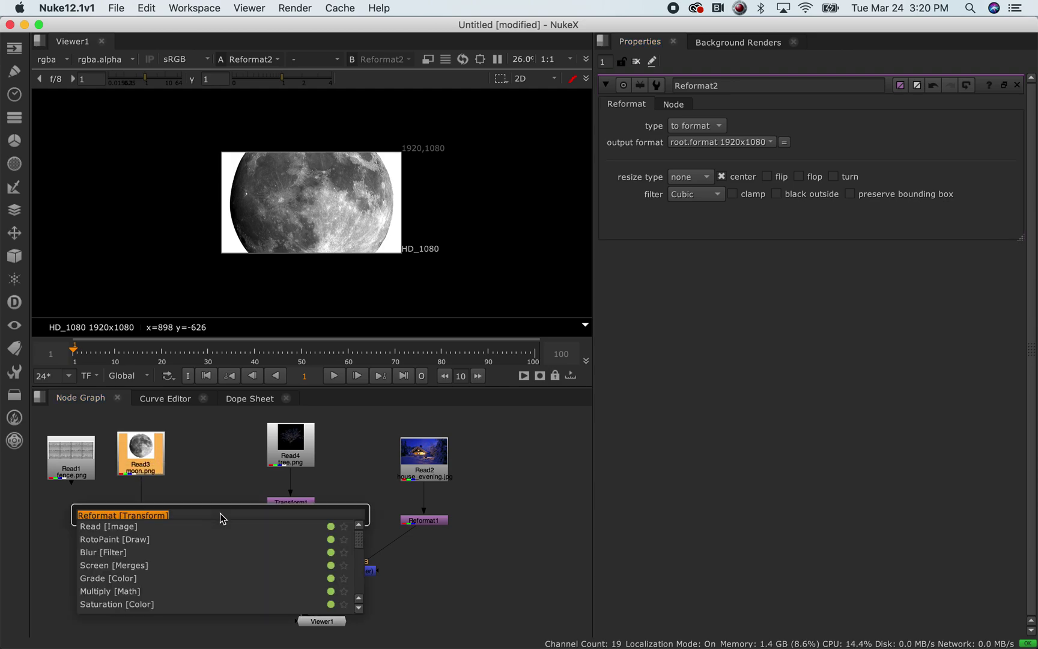
{"action": "type", "text": "transform"}
{"action": "key", "text": "Return"}
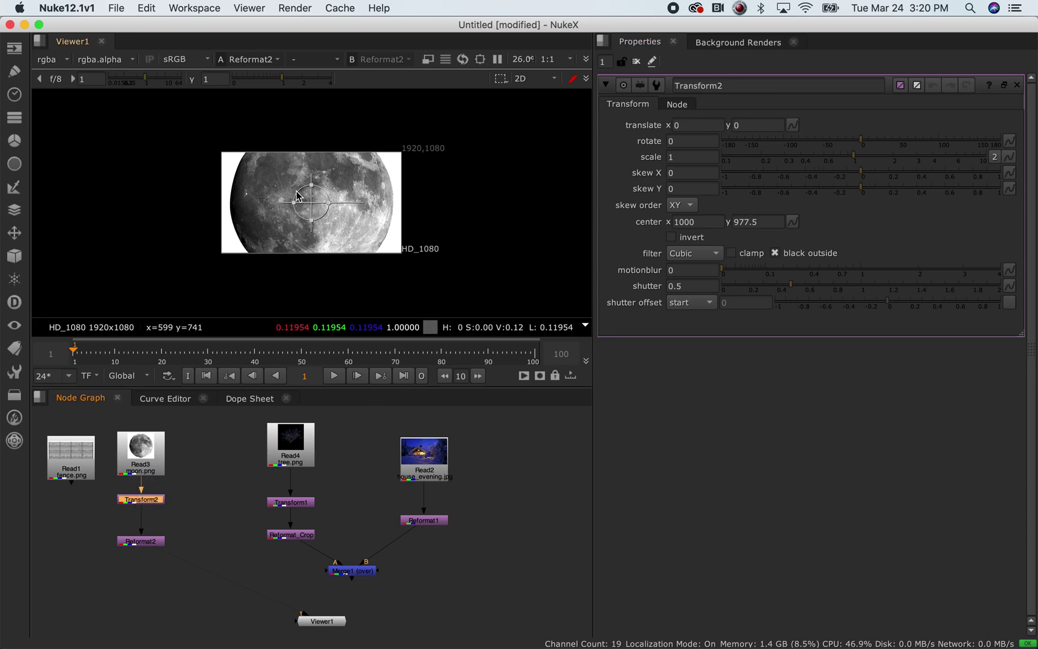
{"action": "left_click_drag", "start_coordinate": [312, 201], "coordinate": [313, 212]}
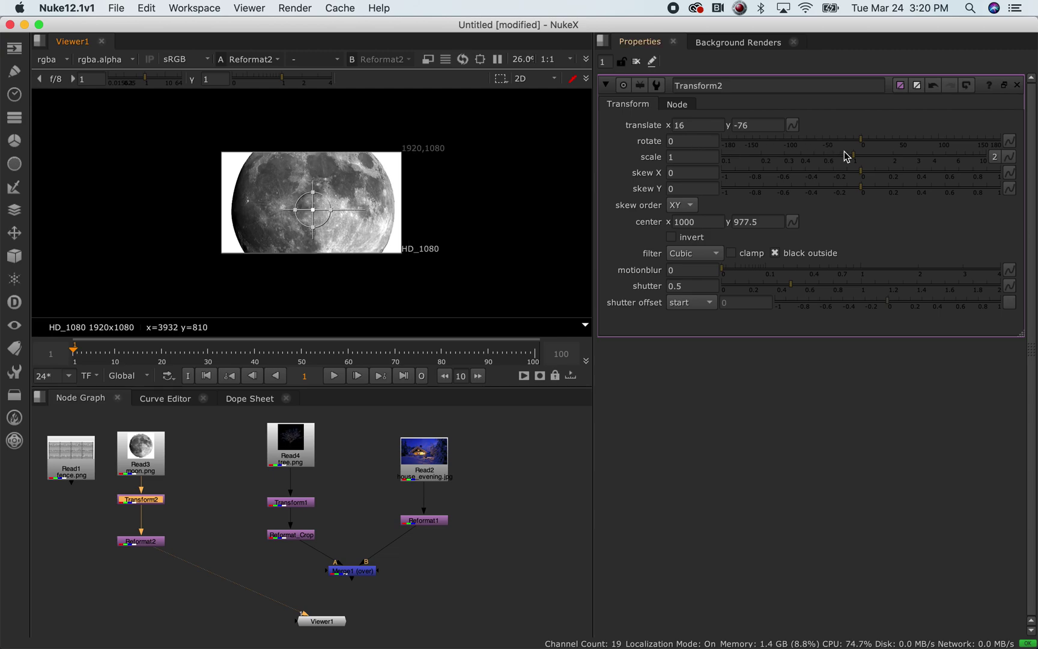
{"action": "left_click_drag", "start_coordinate": [854, 156], "coordinate": [778, 157]}
{"action": "left_click_drag", "start_coordinate": [309, 210], "coordinate": [247, 184]}
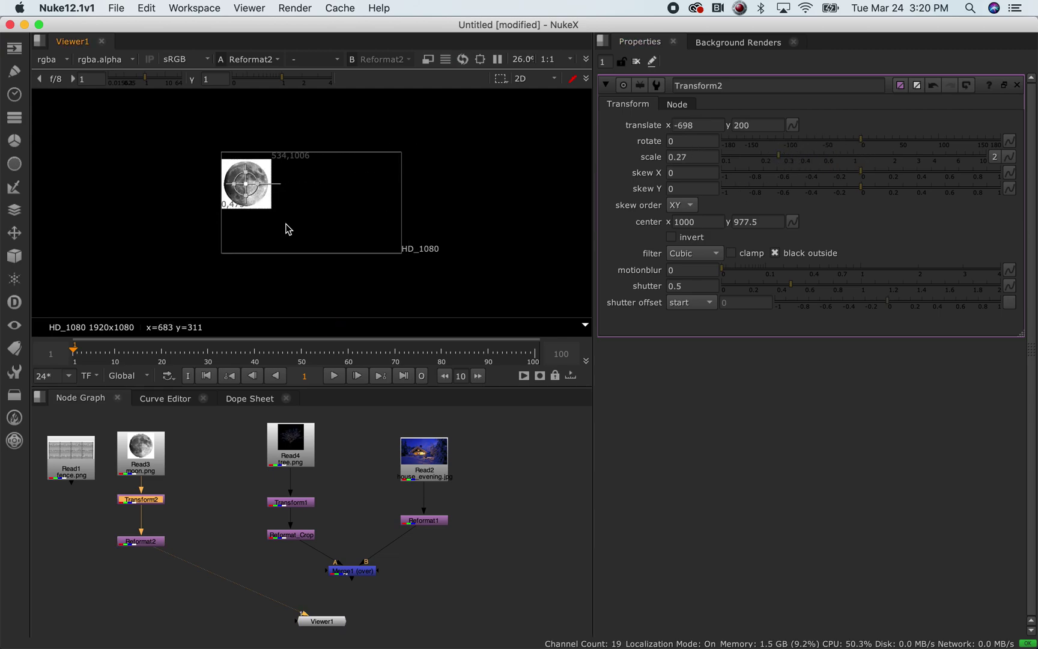
{"action": "key", "text": "super+Tab"}
{"action": "key", "text": "Tab"}
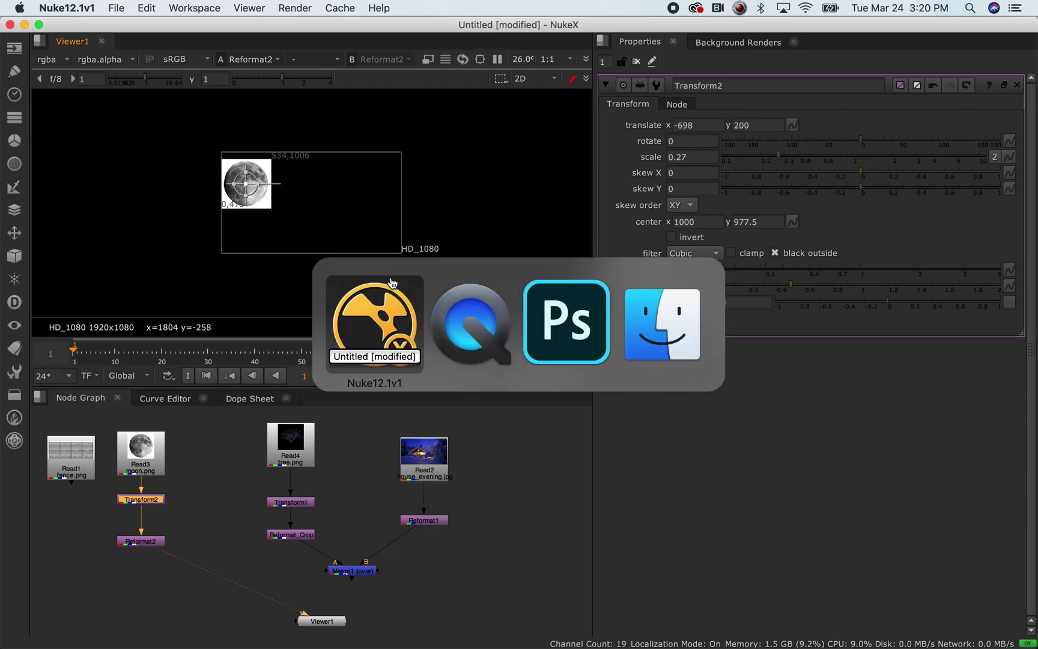
{"action": "key", "text": "Tab"}
{"action": "key", "text": "Tab"}
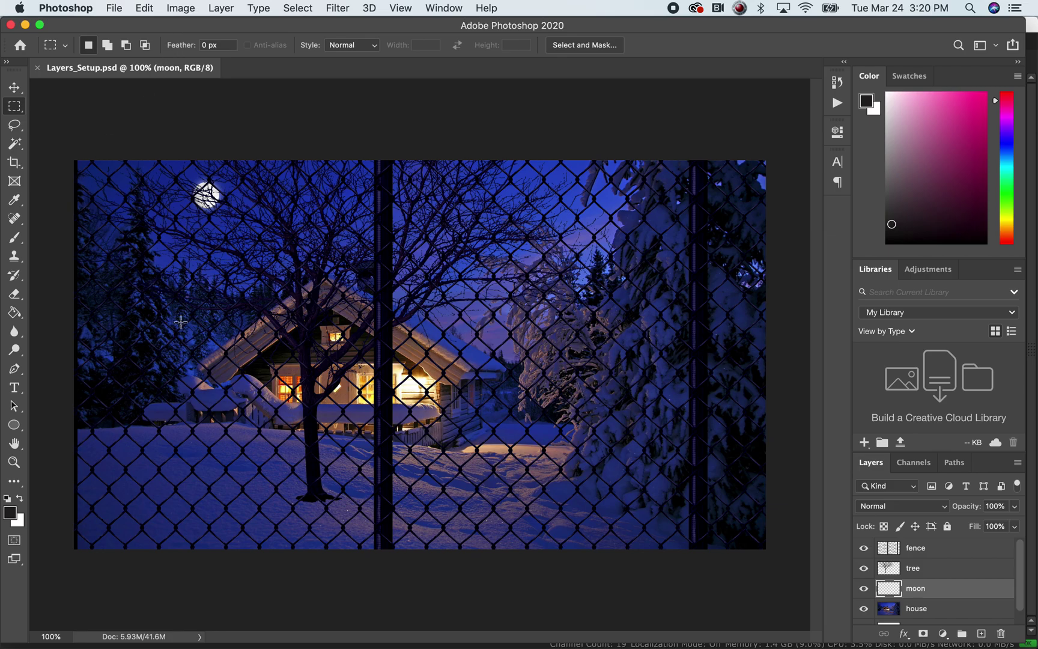
{"action": "left_click", "coordinate": [181, 8]}
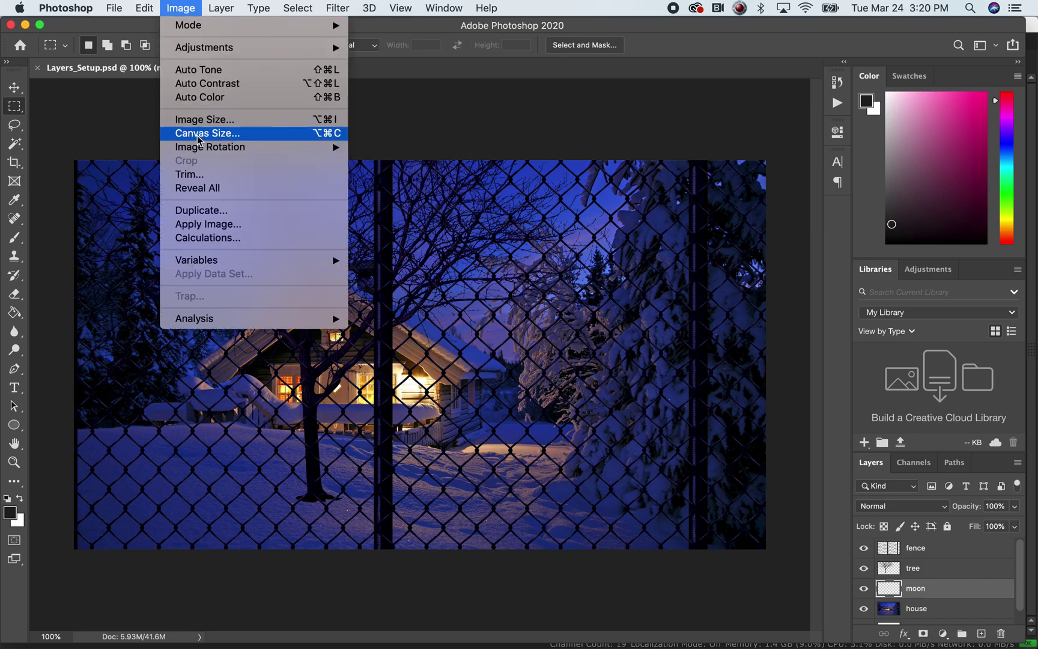
{"action": "left_click", "coordinate": [204, 119]}
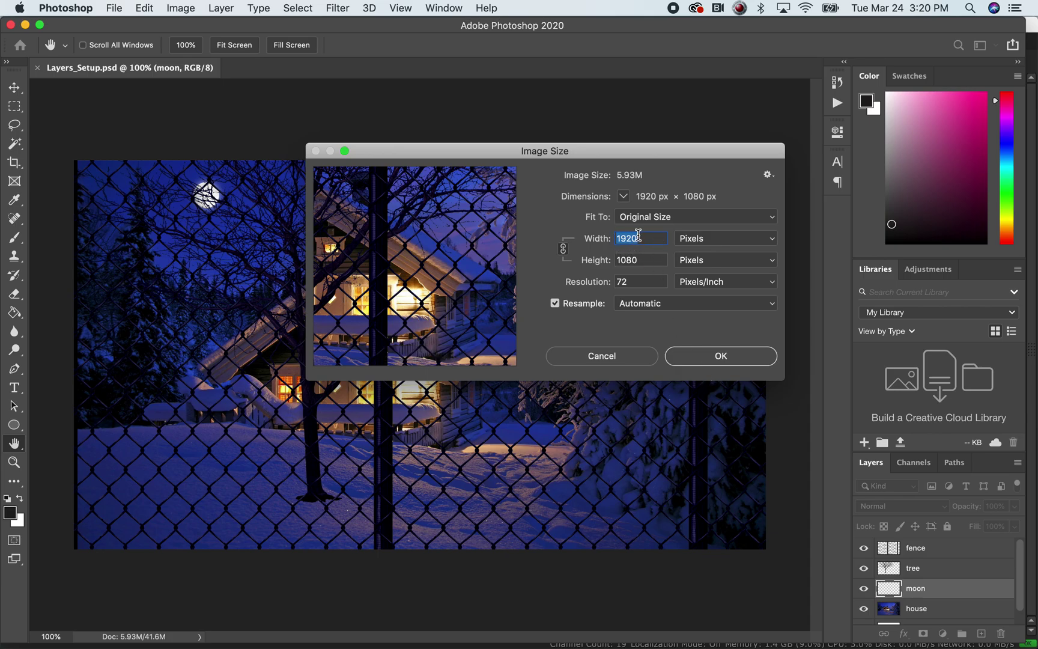
{"action": "left_click", "coordinate": [590, 238]}
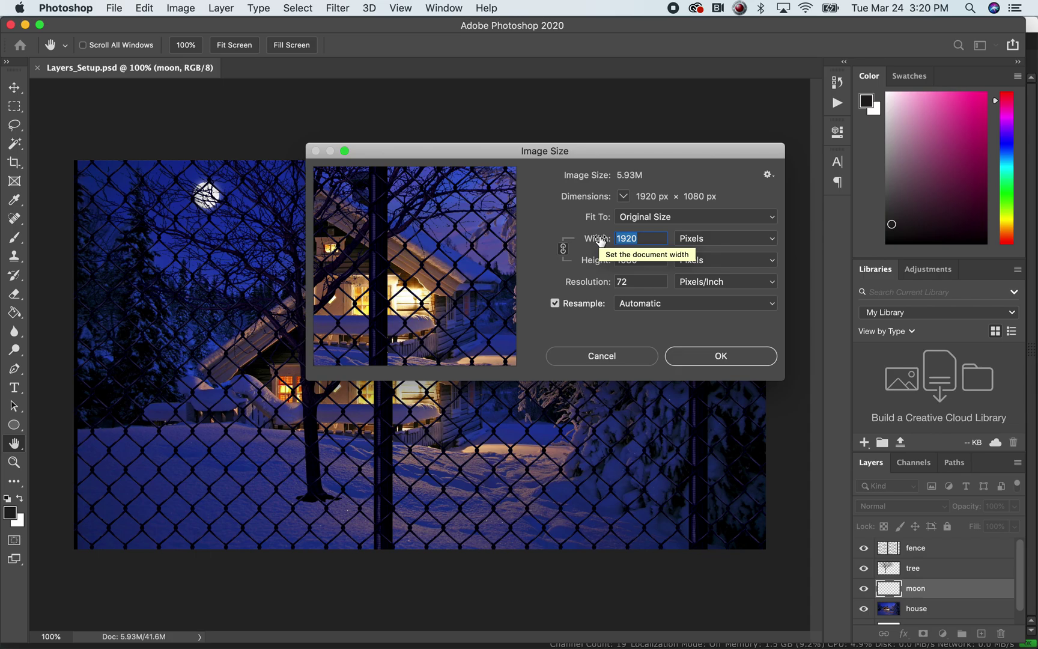
{"action": "type", "text": "1280"}
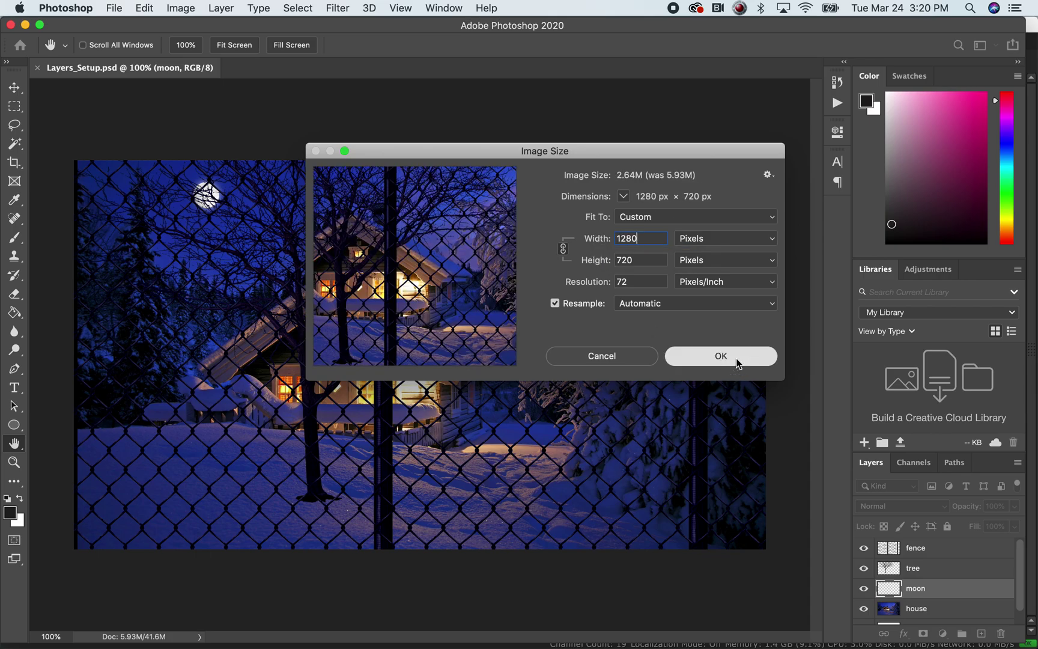
{"action": "left_click", "coordinate": [721, 356]}
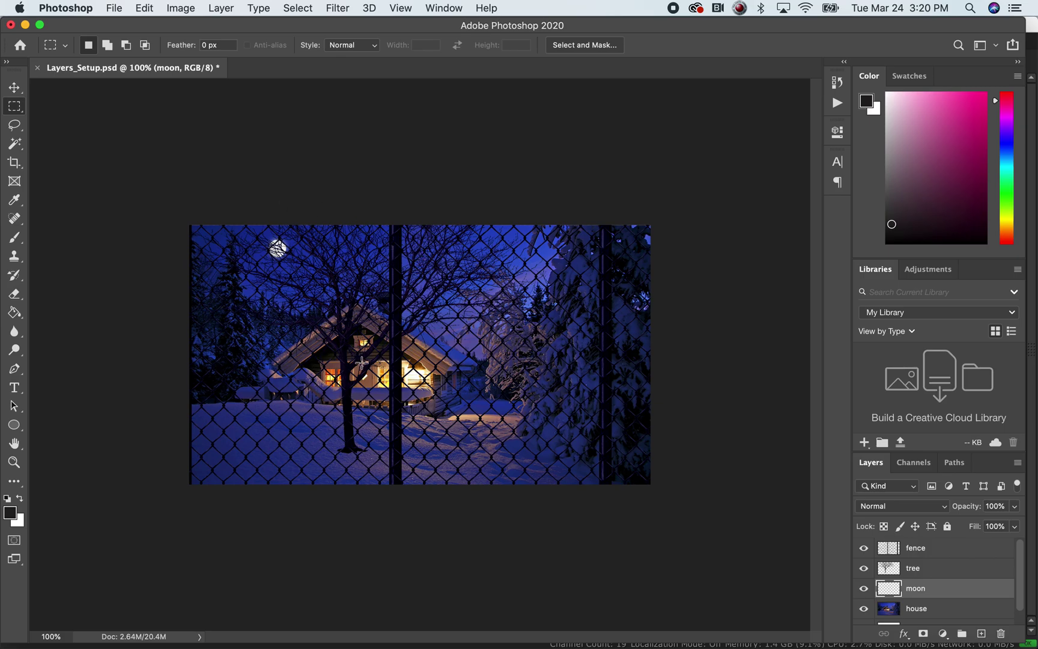
{"action": "key", "text": "F12"}
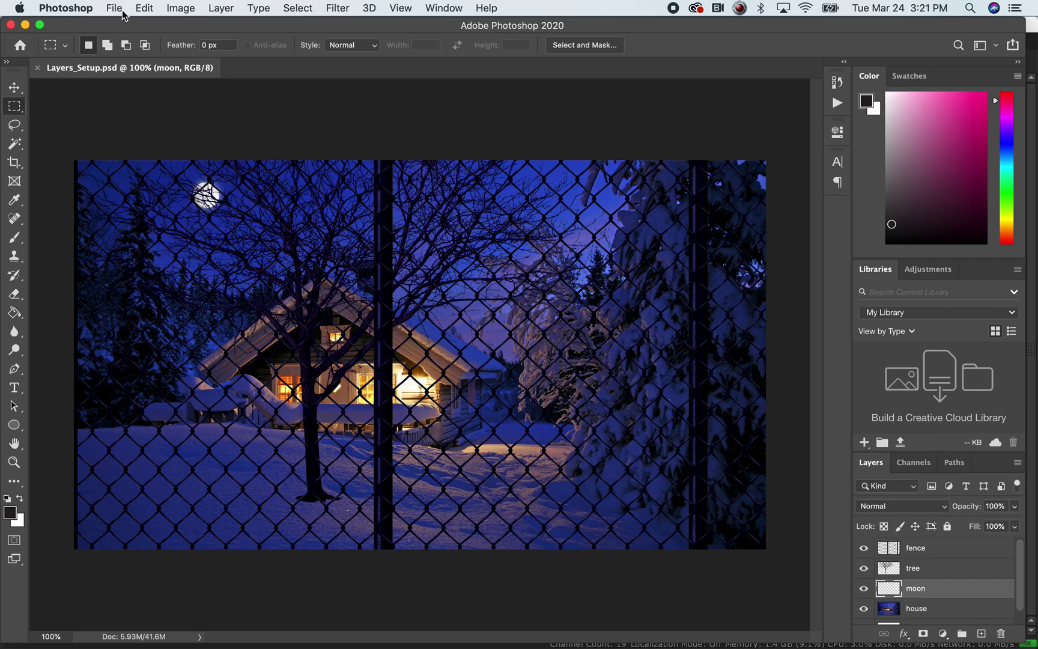
Open the Canvas Size dialog with measurement units set to pixels
{"action": "left_click", "coordinate": [181, 8]}
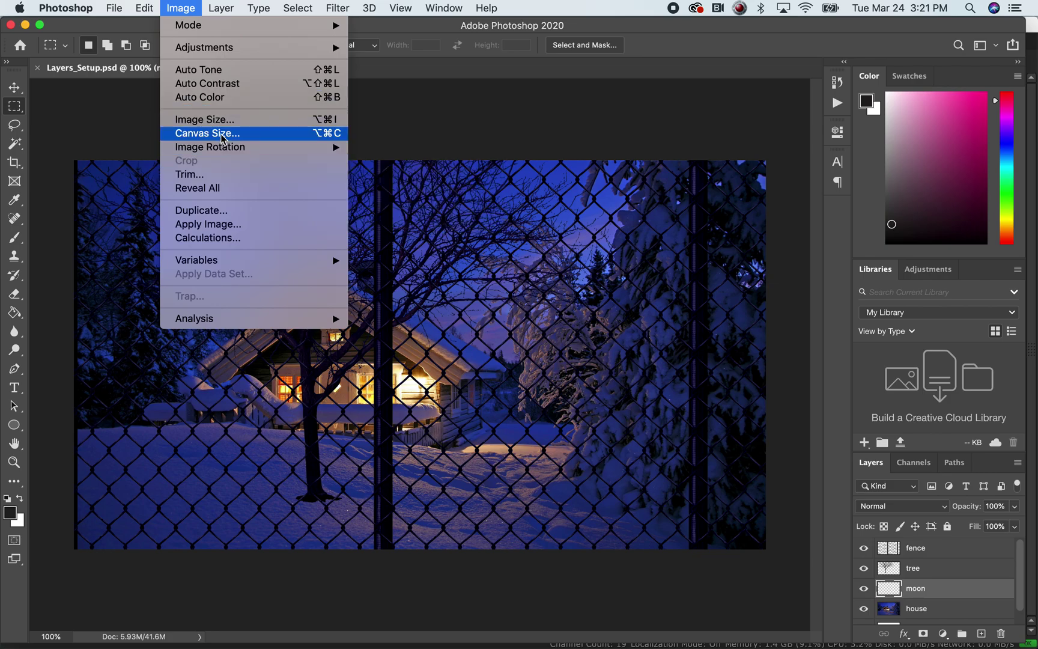
{"action": "left_click", "coordinate": [207, 133]}
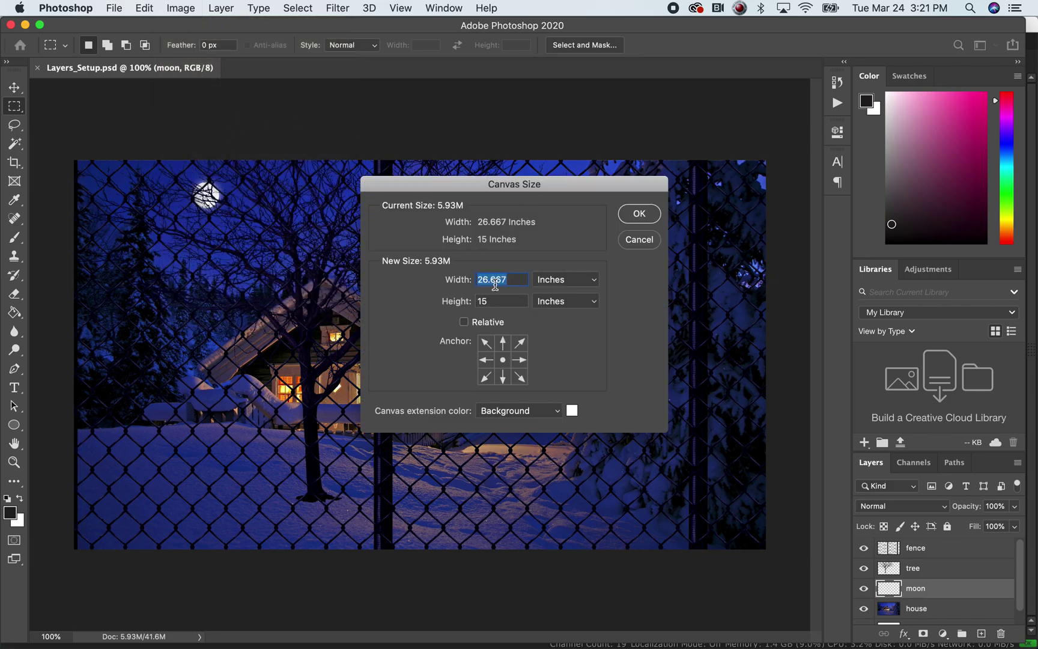
{"action": "left_click", "coordinate": [592, 280]}
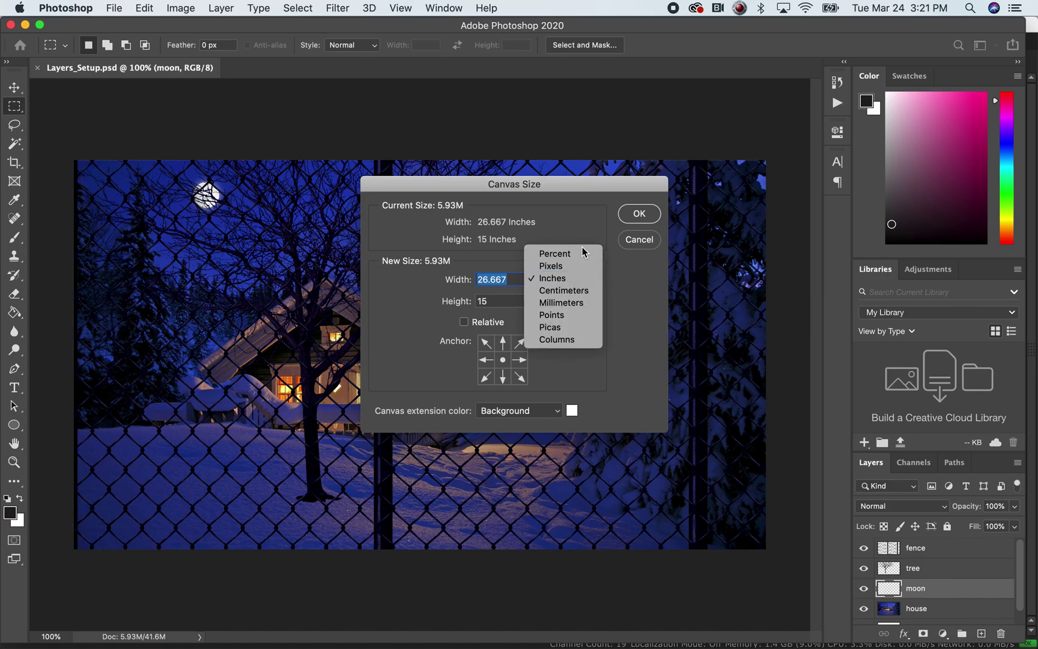
{"action": "left_click", "coordinate": [558, 268]}
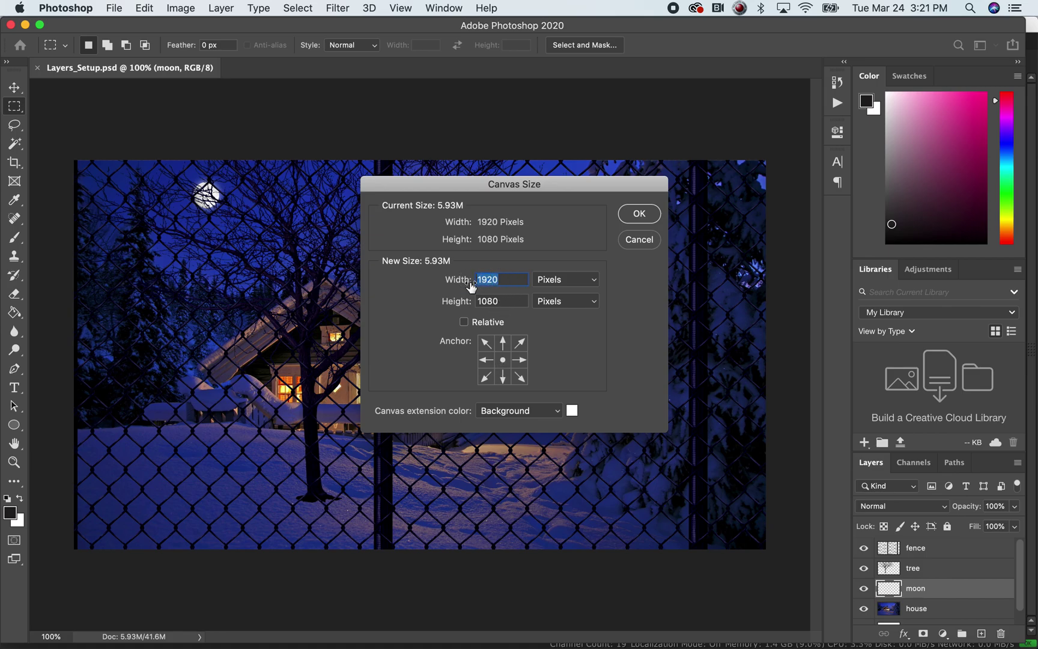
{"action": "type", "text": "300"}
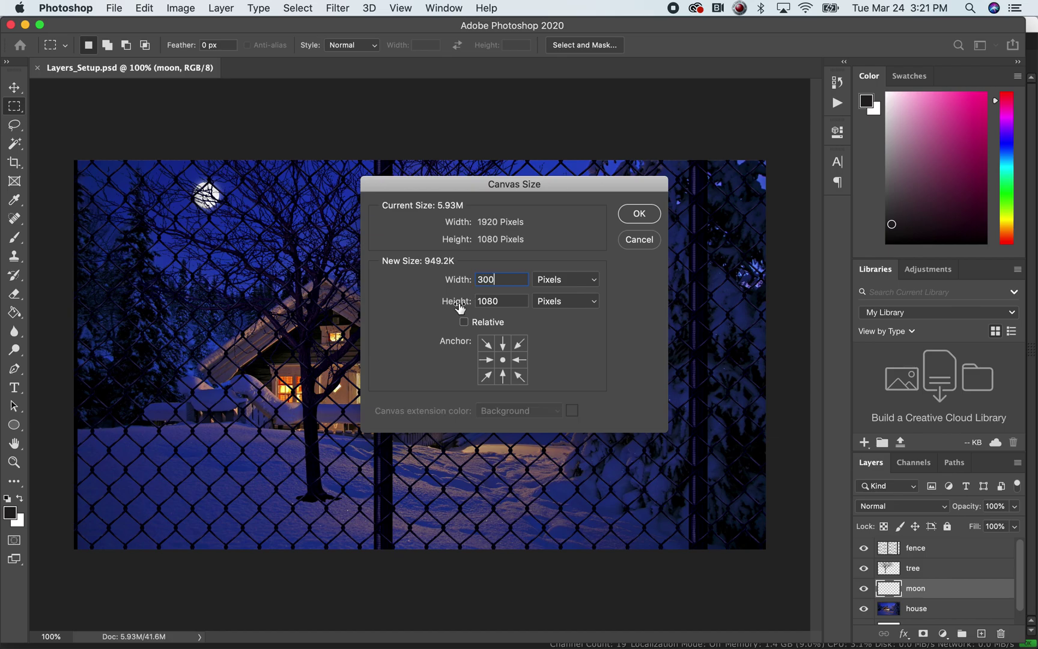
Apply a canvas width of 2500 and height of 1500 pixels
{"action": "key", "text": "super+z"}
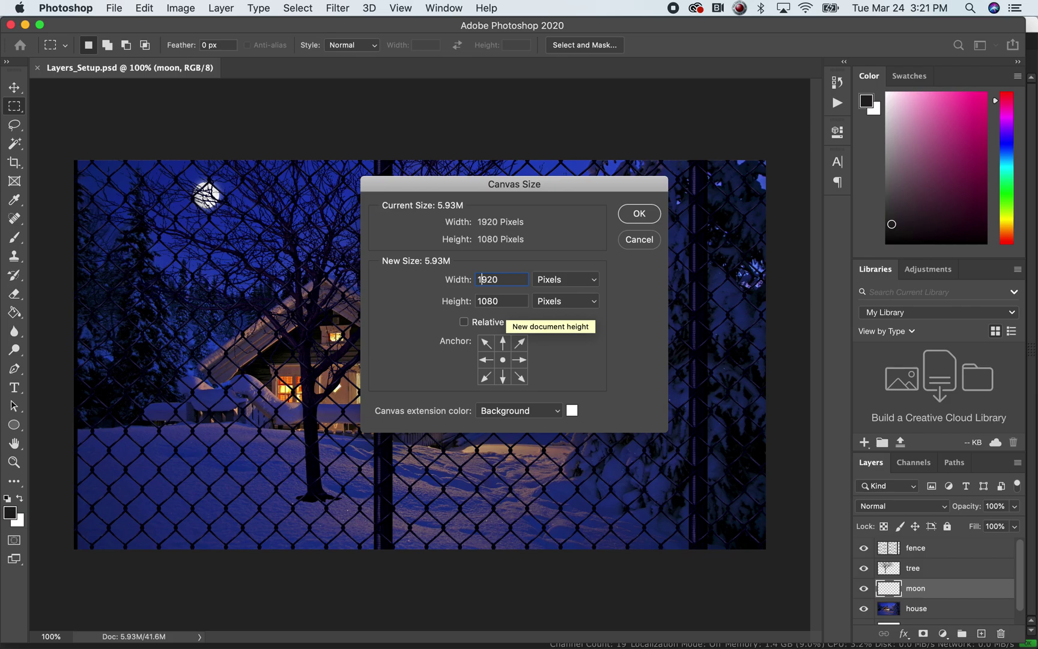
{"action": "left_click", "coordinate": [484, 280]}
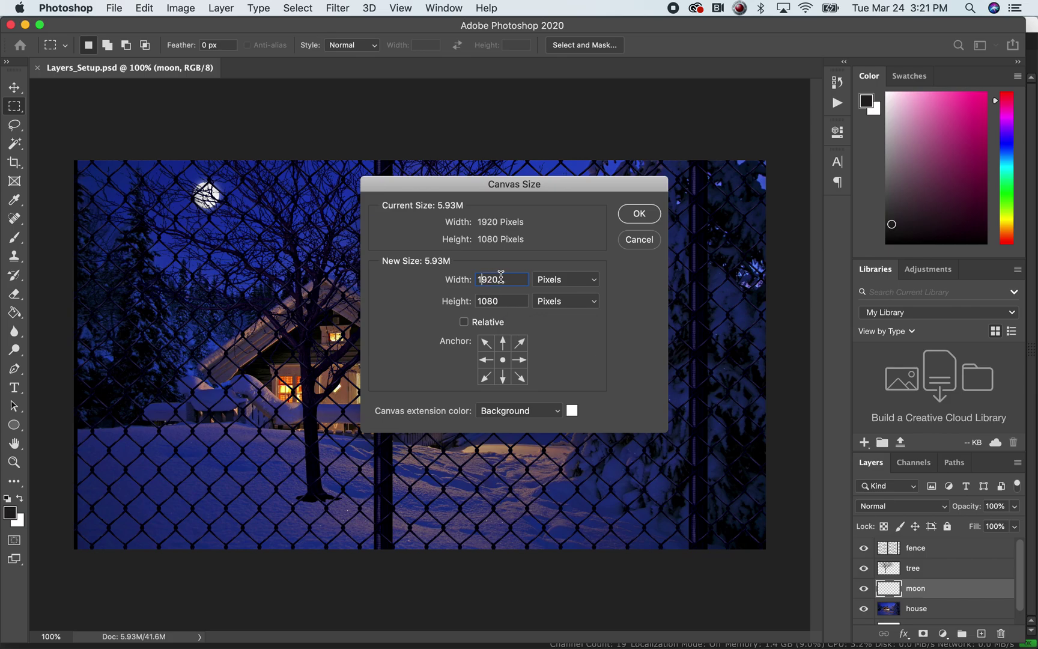
{"action": "double_click", "coordinate": [499, 279]}
{"action": "type", "text": "2500"}
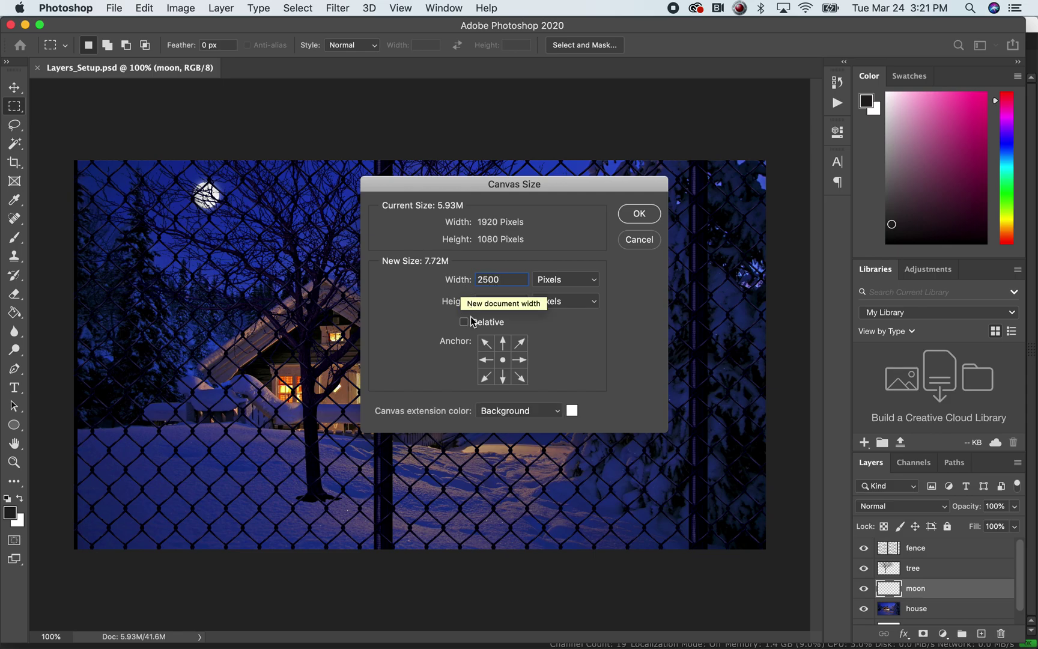
{"action": "key", "text": "Tab"}
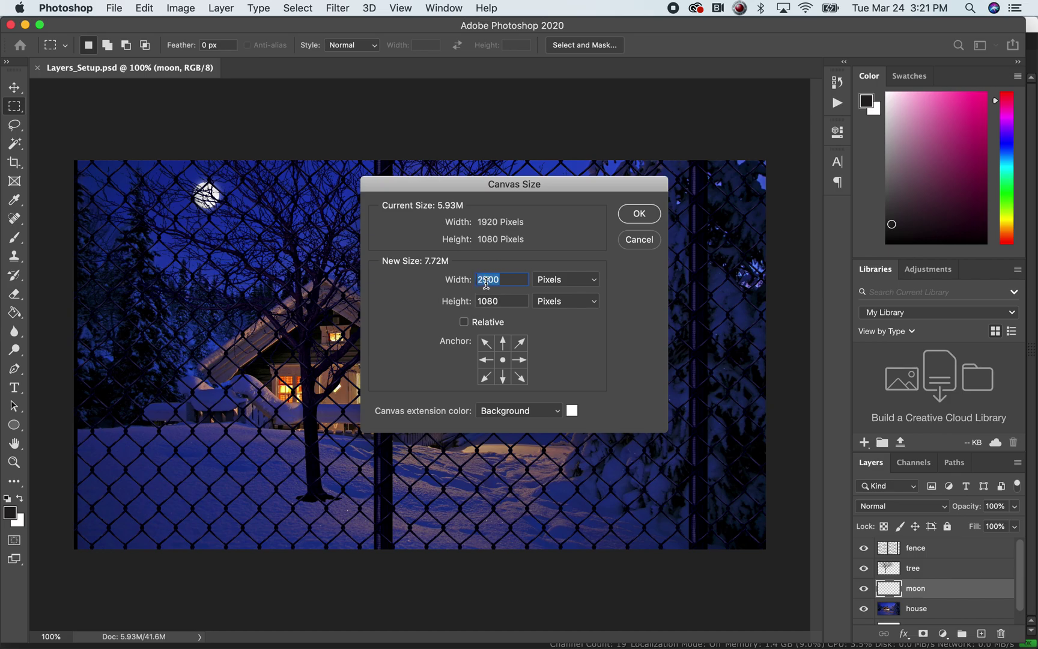
{"action": "double_click", "coordinate": [490, 301]}
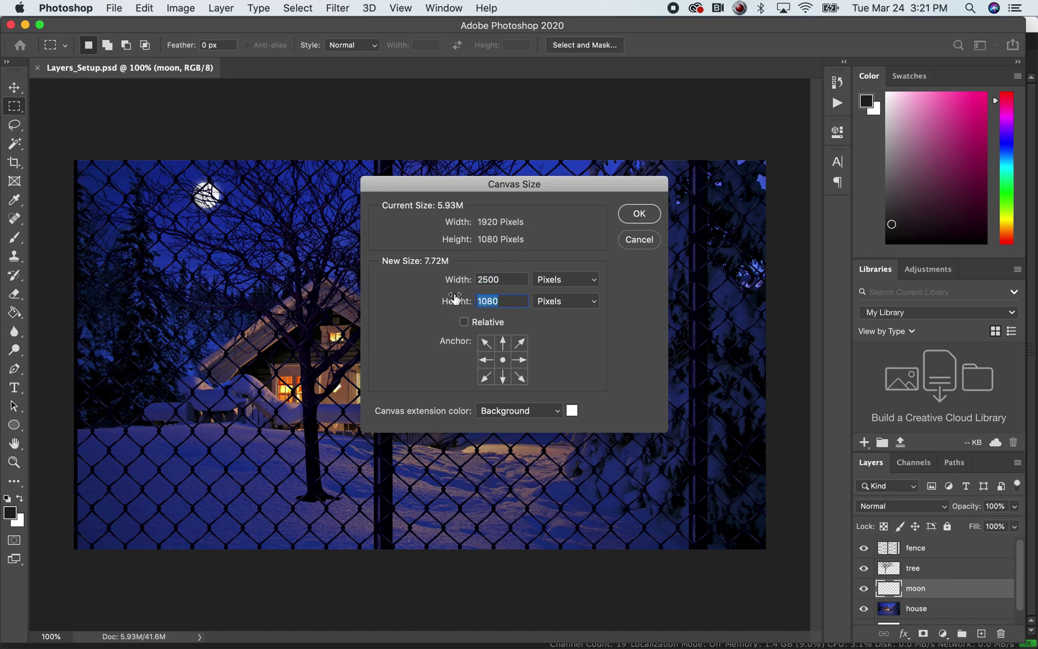
{"action": "type", "text": "1500"}
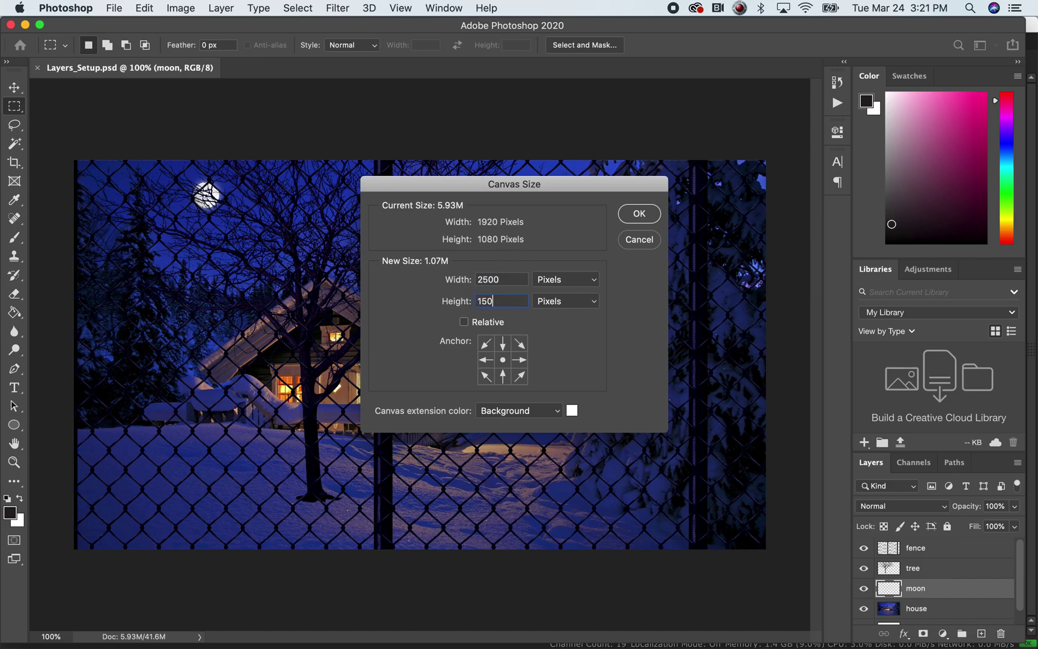
{"action": "key", "text": "ctrl+a"}
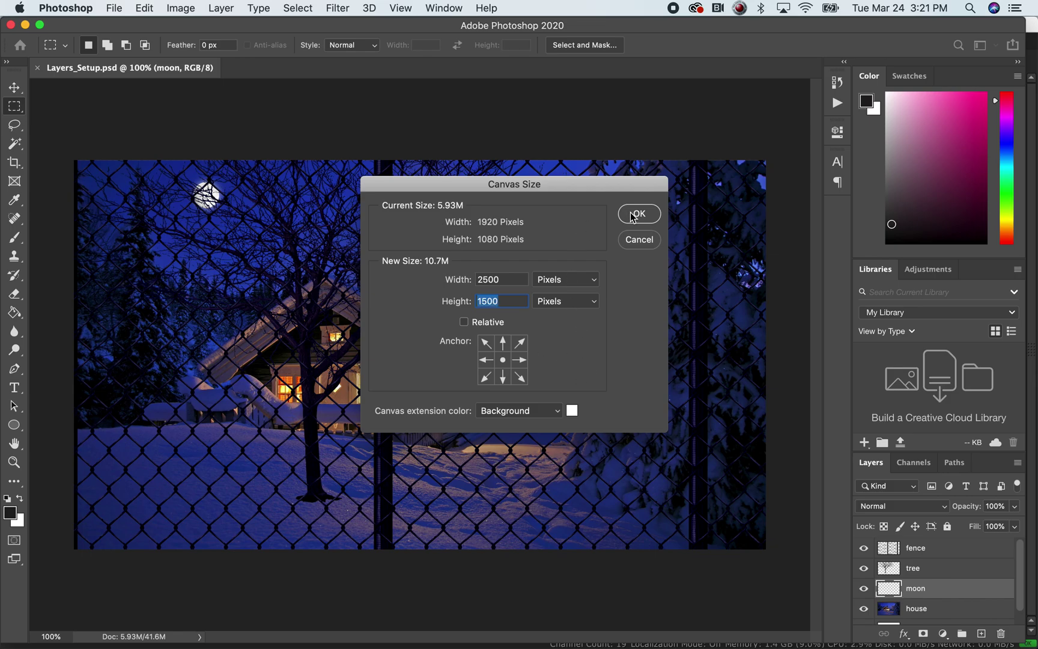
{"action": "left_click", "coordinate": [637, 214]}
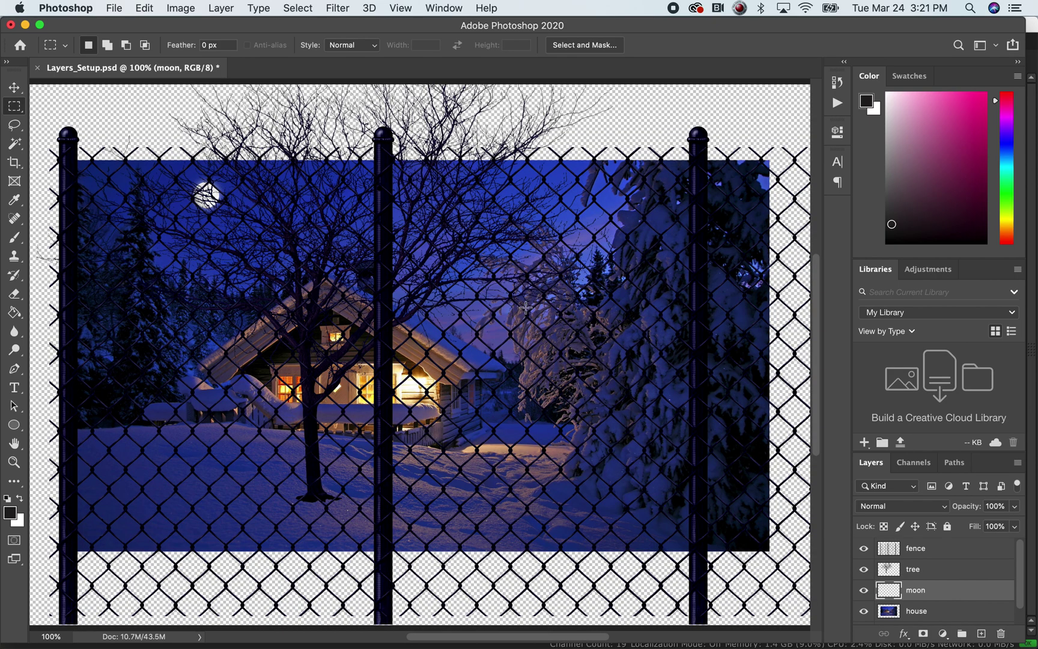
{"action": "key", "text": "ctrl+minus"}
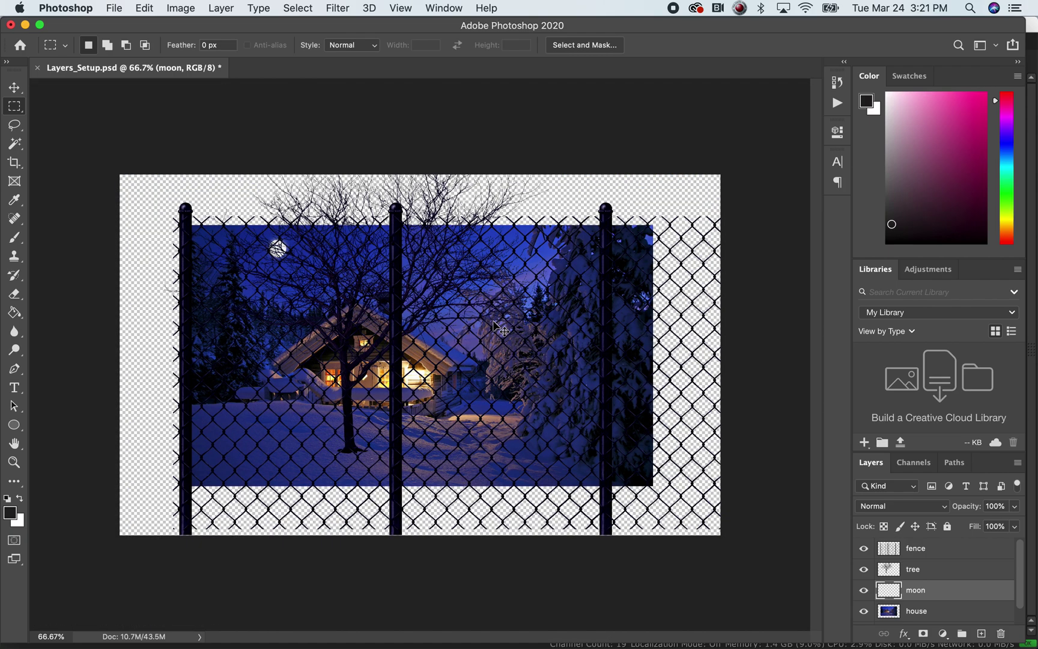
{"action": "key", "text": "ctrl+minus"}
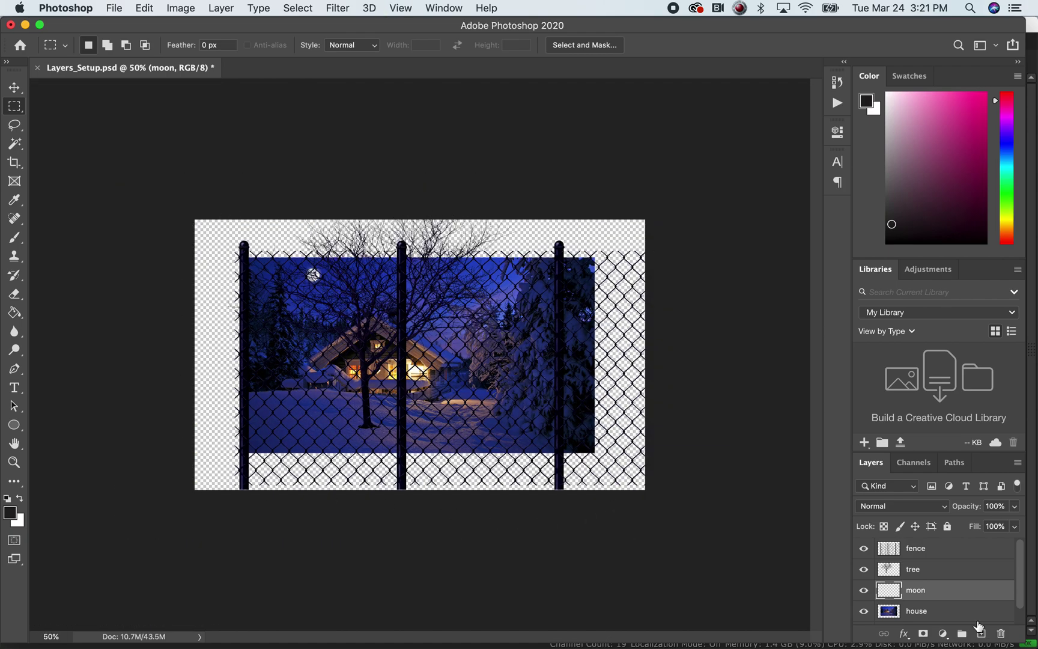
{"action": "left_click", "coordinate": [933, 611]}
{"action": "key", "text": "v"}
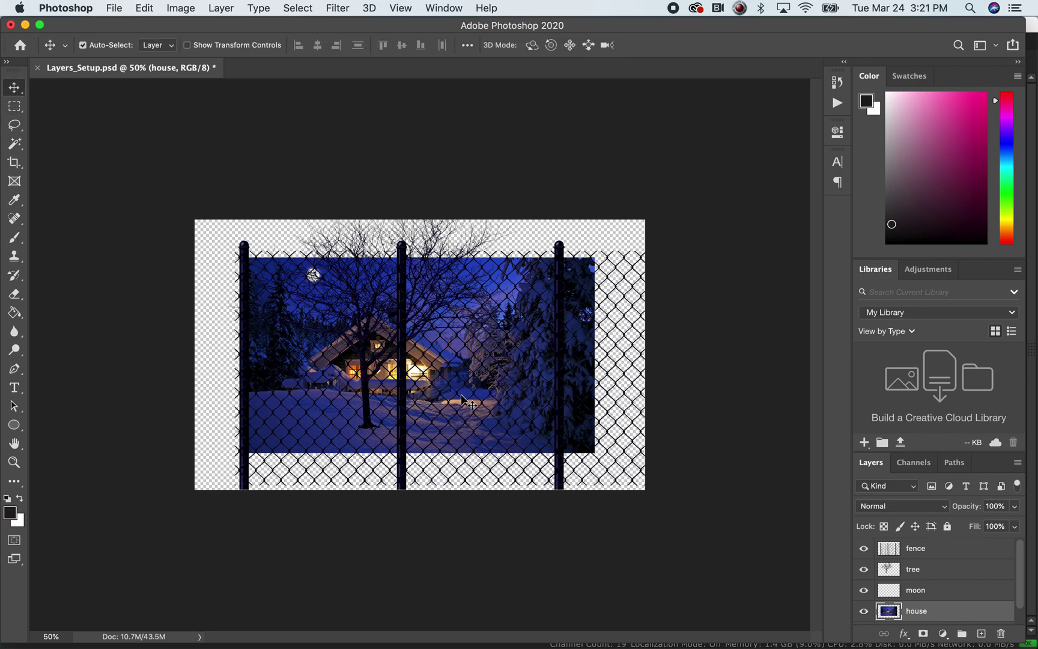
{"action": "mouse_move", "coordinate": [462, 400]}
{"action": "left_mouse_down"}
{"action": "mouse_move", "coordinate": [652, 342]}
{"action": "mouse_move", "coordinate": [618, 242]}
{"action": "mouse_move", "coordinate": [616, 422]}
{"action": "mouse_move", "coordinate": [456, 400]}
{"action": "left_mouse_up"}
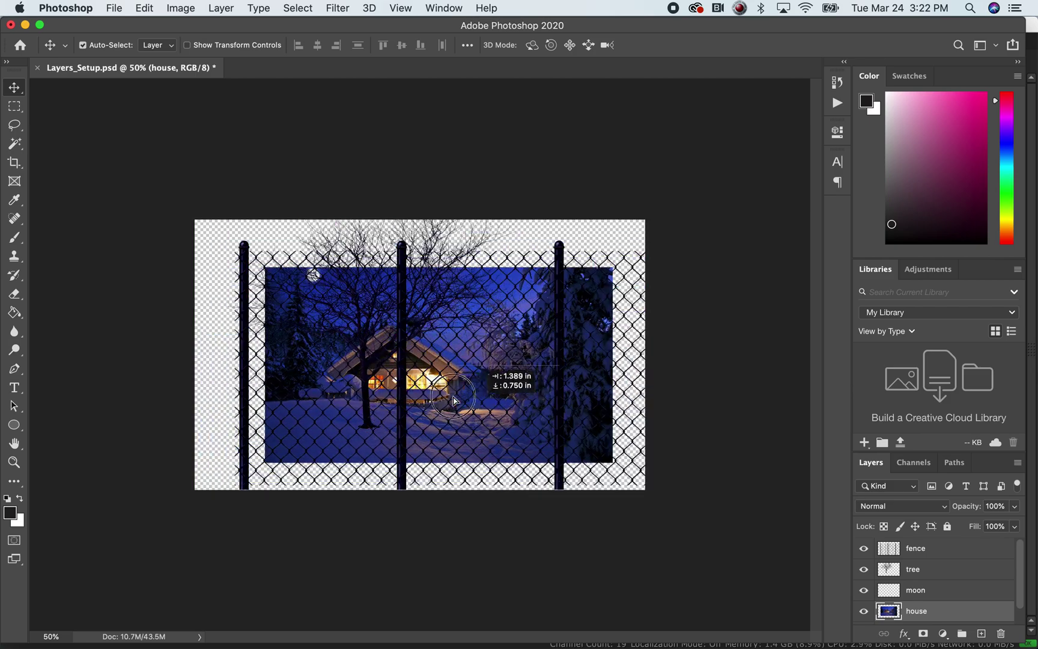
{"action": "left_click_drag", "start_coordinate": [456, 401], "coordinate": [445, 388]}
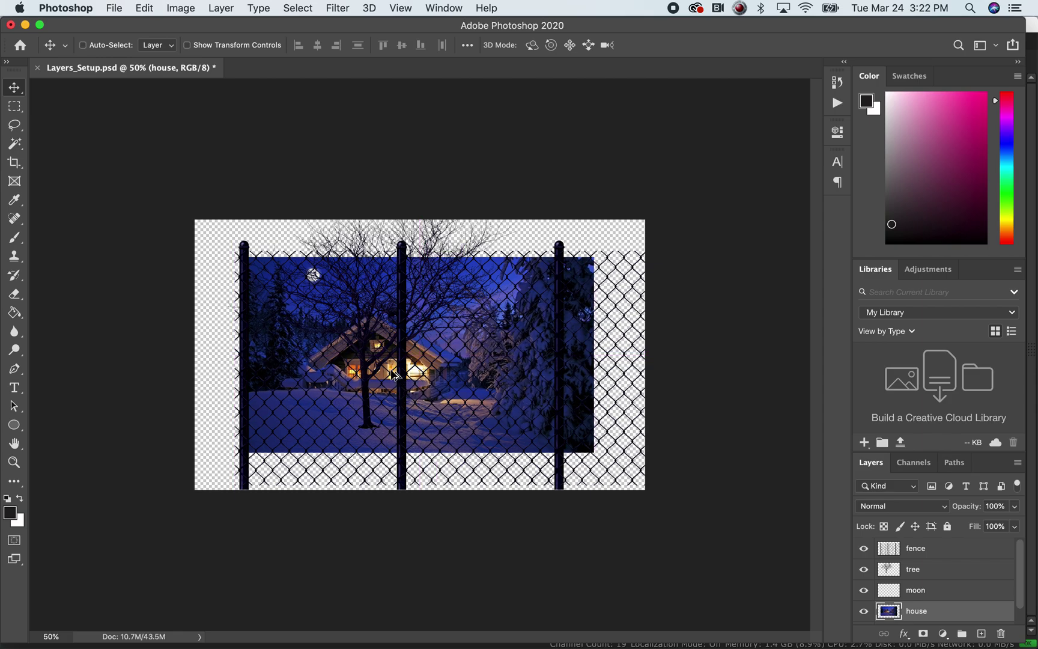
{"action": "left_click", "coordinate": [180, 9]}
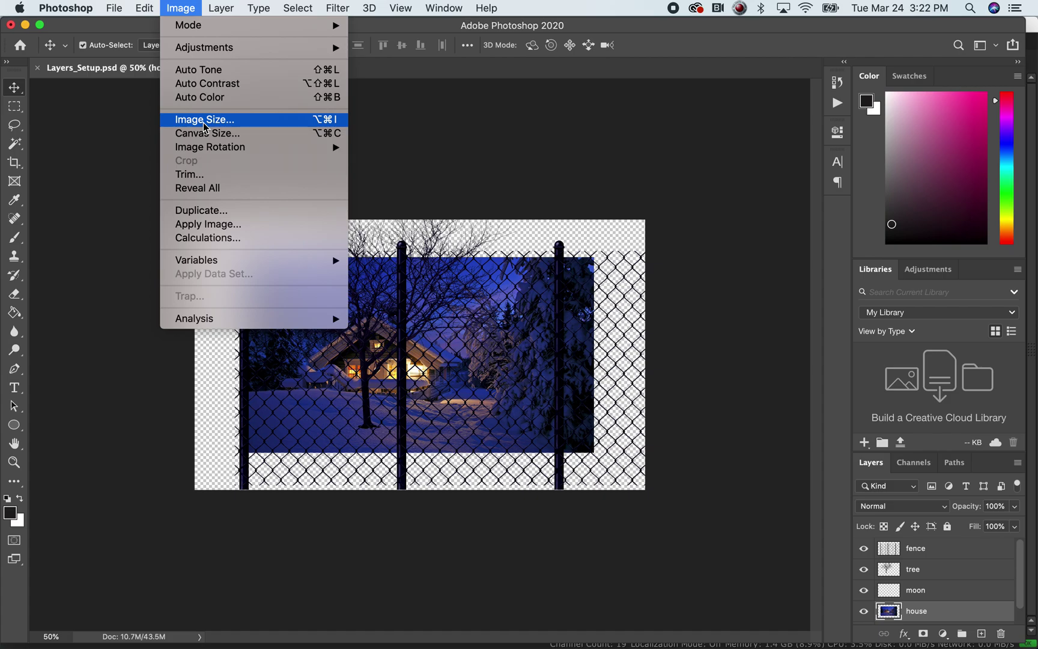
{"action": "left_click", "coordinate": [529, 149]}
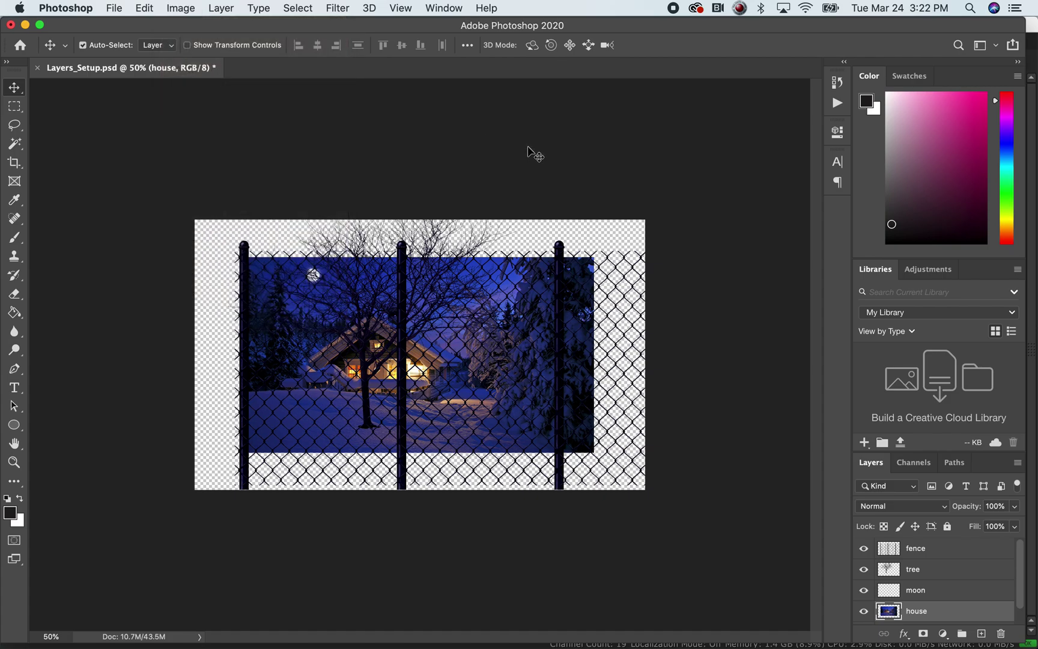